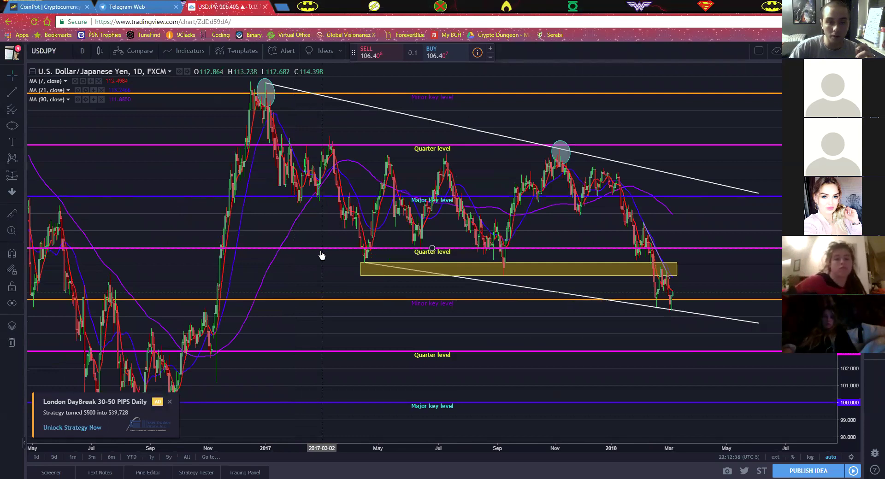
Step: Swing the upper white trendline's end away, then realign it along the January and November 2017 highs, ending around 8 June 2018
scroll(312, 278, "up", 1)
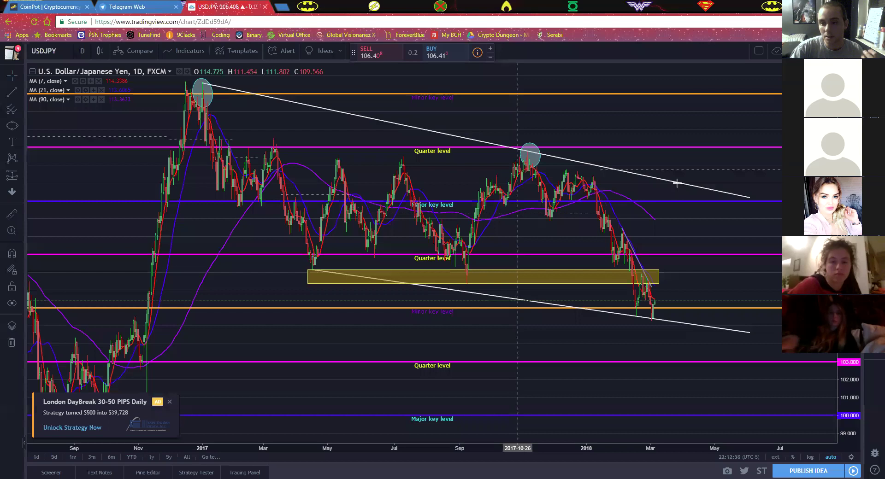
mouse_move(749, 197)
left_mouse_down()
mouse_move(745, 242)
mouse_move(696, 298)
mouse_move(555, 256)
mouse_move(403, 240)
left_mouse_up()
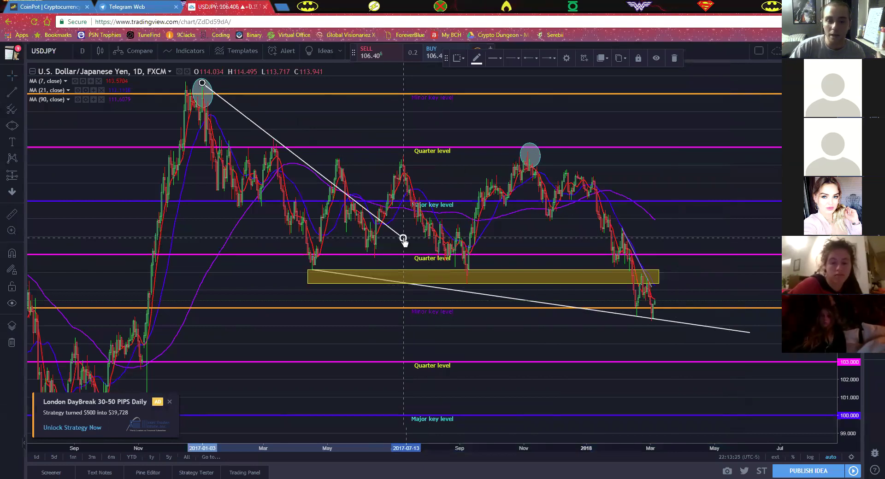
left_click_drag(403, 240, 749, 199)
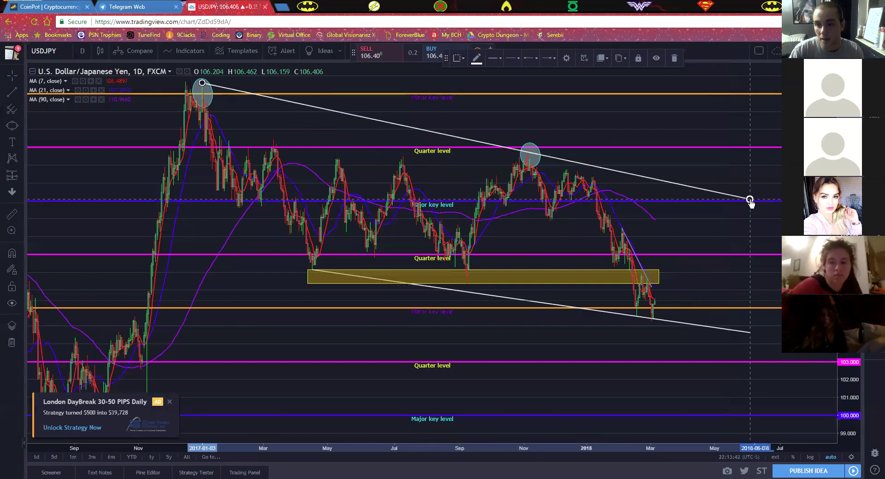
left_click(742, 243)
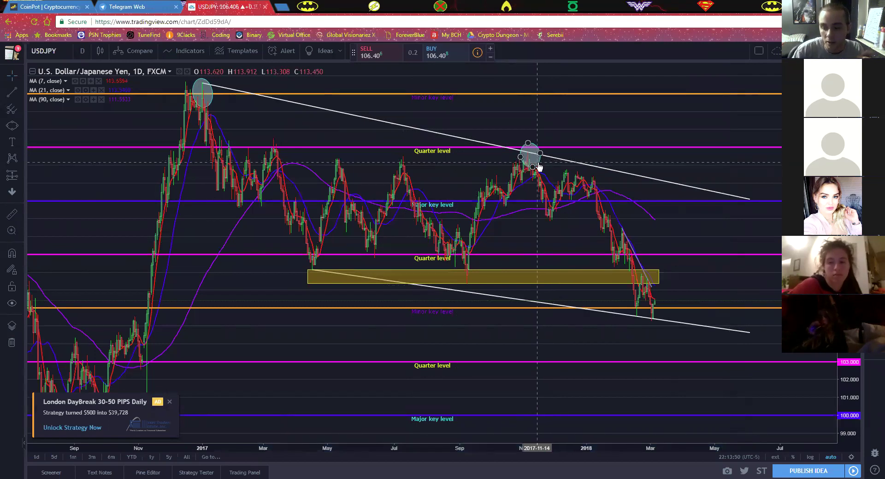
Step: Adjust the lower white trendline's end to about 104.40 on 4 June 2018, keeping its April 2017 start
scroll(473, 253, "up", 2)
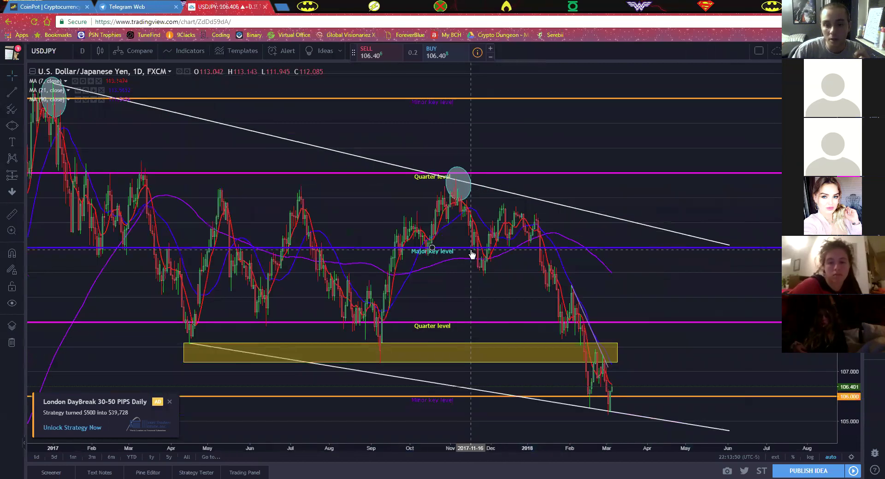
scroll(449, 262, "down", 2)
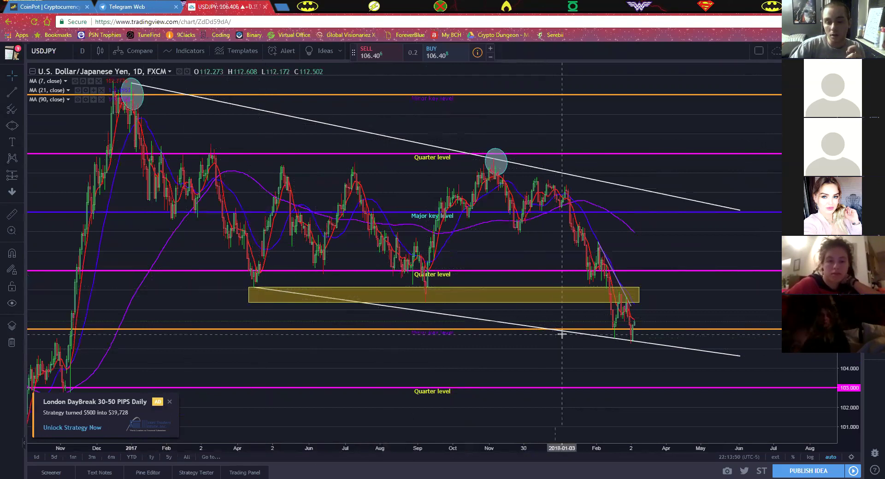
left_click(253, 288)
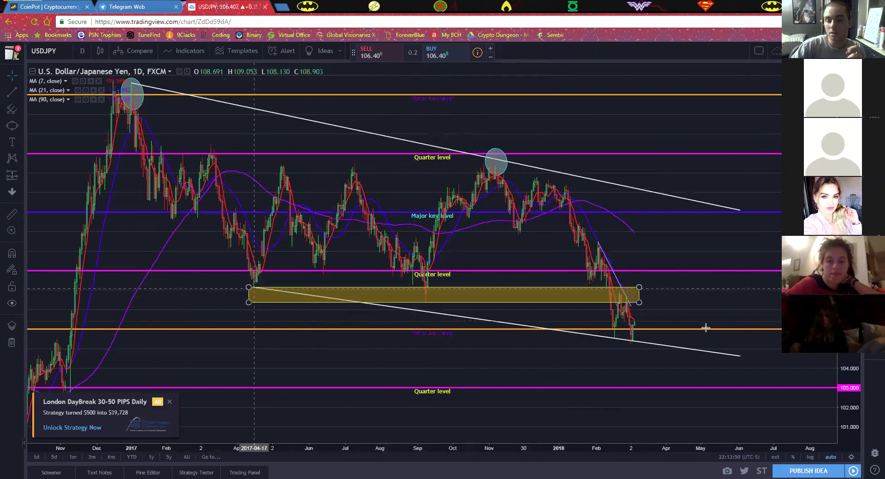
left_click(683, 345)
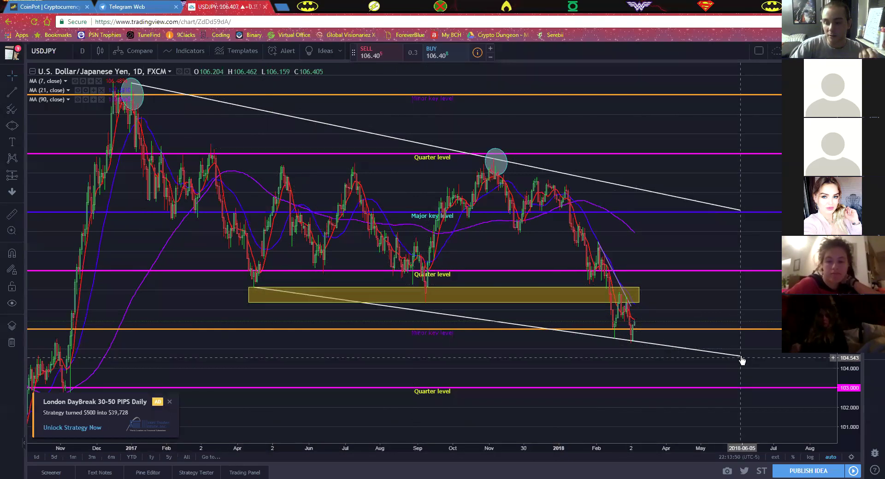
left_click_drag(740, 357, 739, 360)
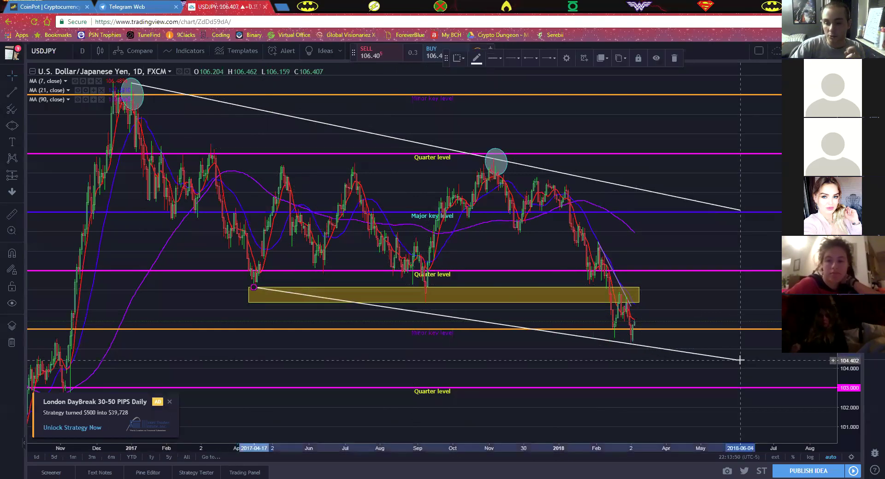
left_click(691, 328)
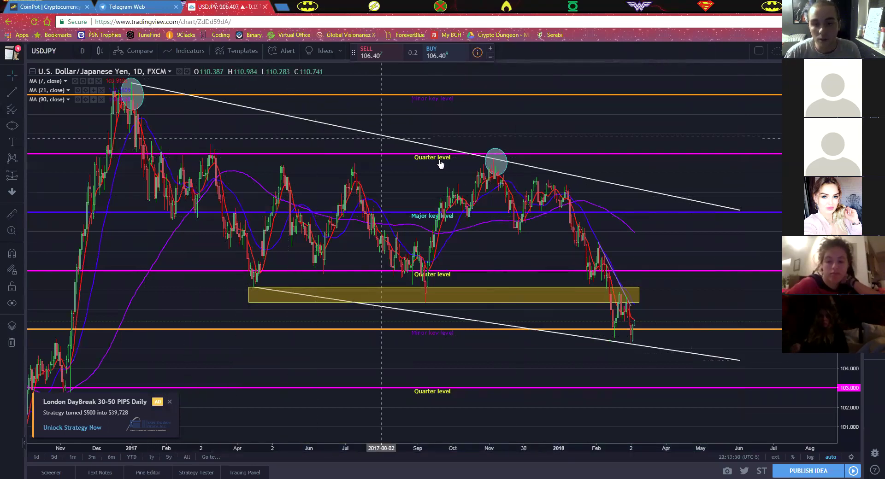
Step: Delete the two circle markers at the January and November 2017 highs and close the advertisement
left_click(492, 158)
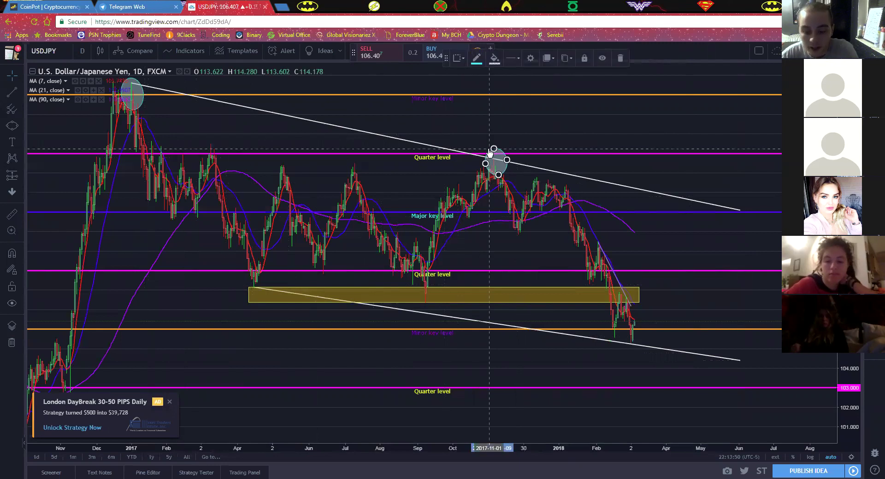
left_click(143, 104)
key("Delete")
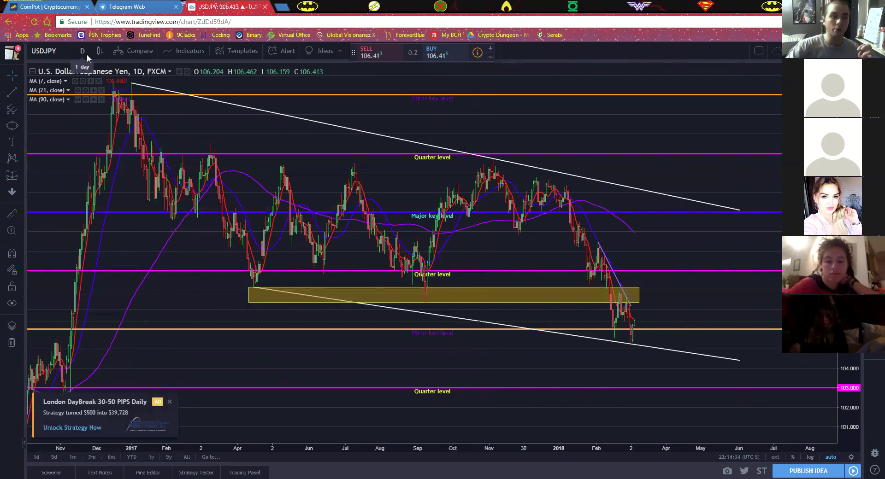
left_click(169, 402)
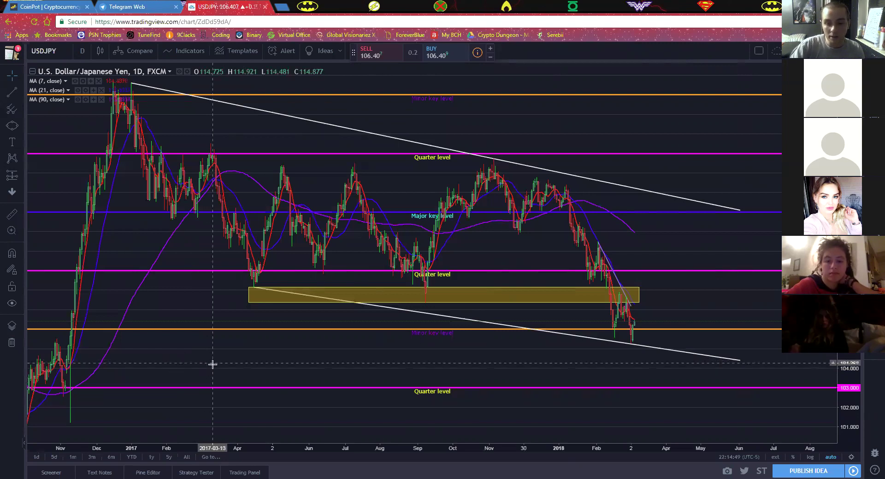
Step: Switch the USDJPY chart from the daily to the 4-hour timeframe
scroll(212, 364, "up", 3)
scroll(212, 365, "down", 4)
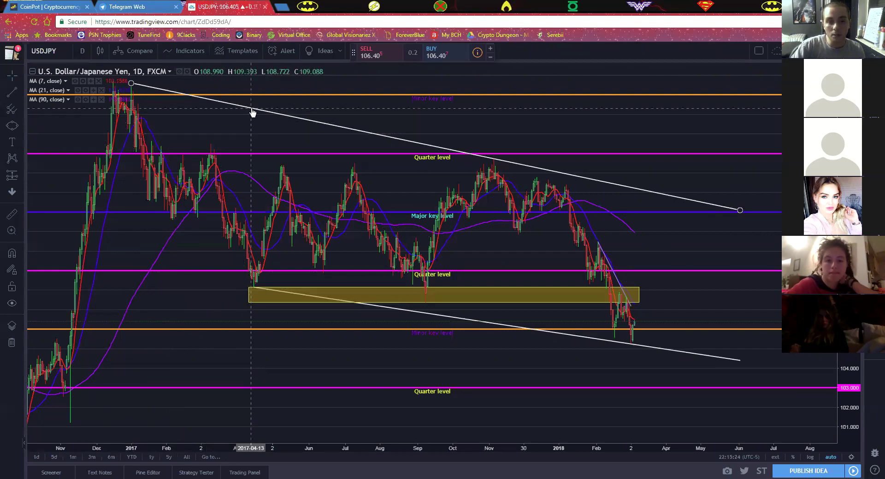
left_click(82, 51)
left_click(98, 210)
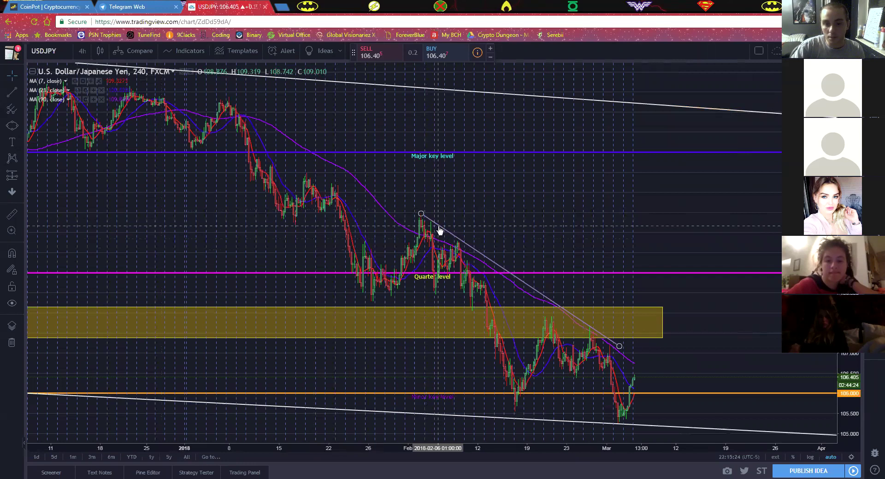
Step: Try darker and brighter purples on the short descending trendline from the February 2018 high, finishing with a muted purple
left_click(437, 227)
left_click(476, 58)
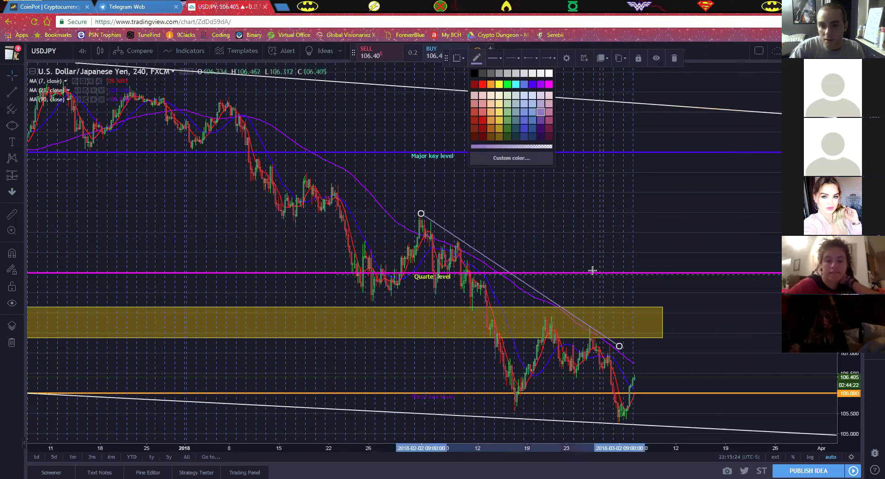
left_click(546, 129)
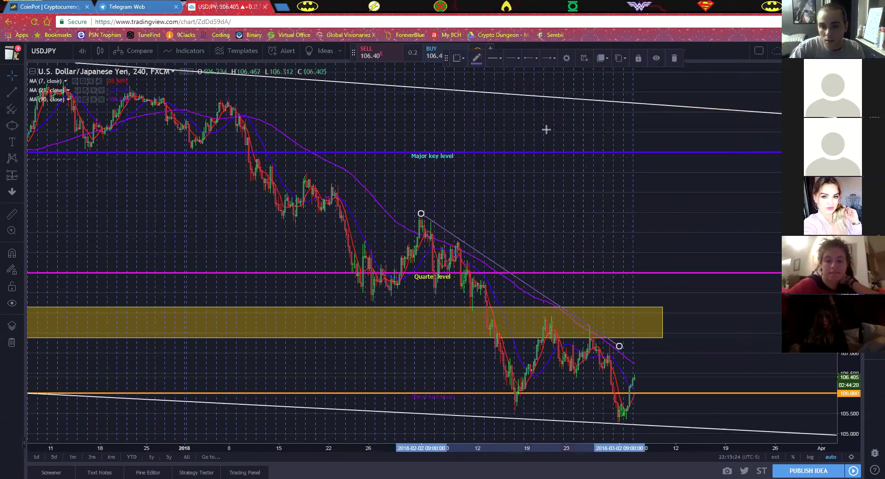
left_click(477, 58)
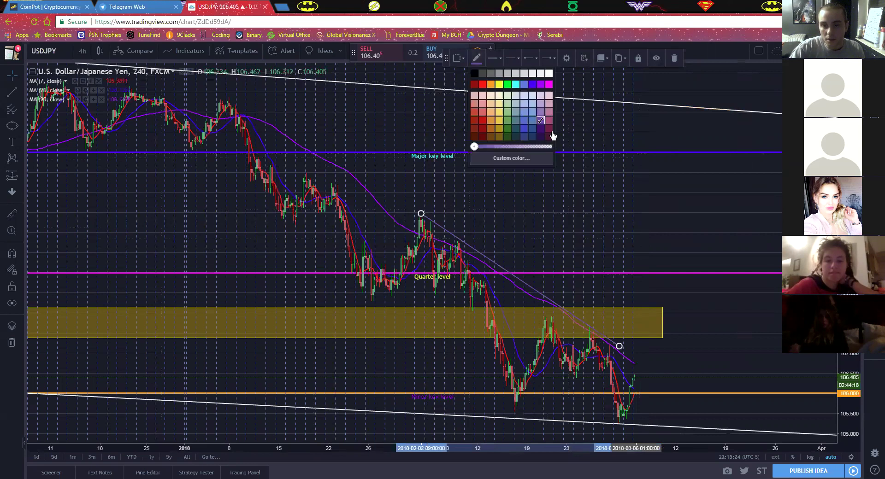
left_click(541, 85)
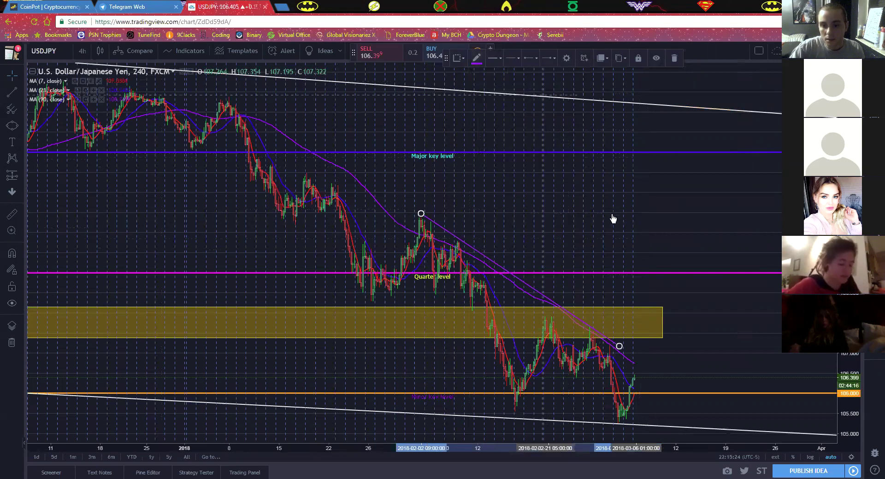
left_click(483, 64)
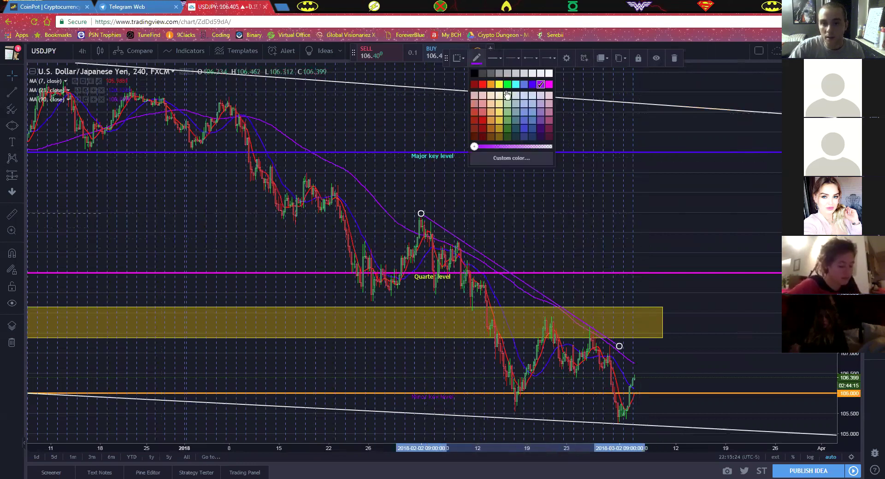
left_click(541, 119)
left_click(597, 245)
Step: Examine the 4-hour descending trendline, its touch points at the early and late February highs, and the current price
scroll(582, 252, "up", 3)
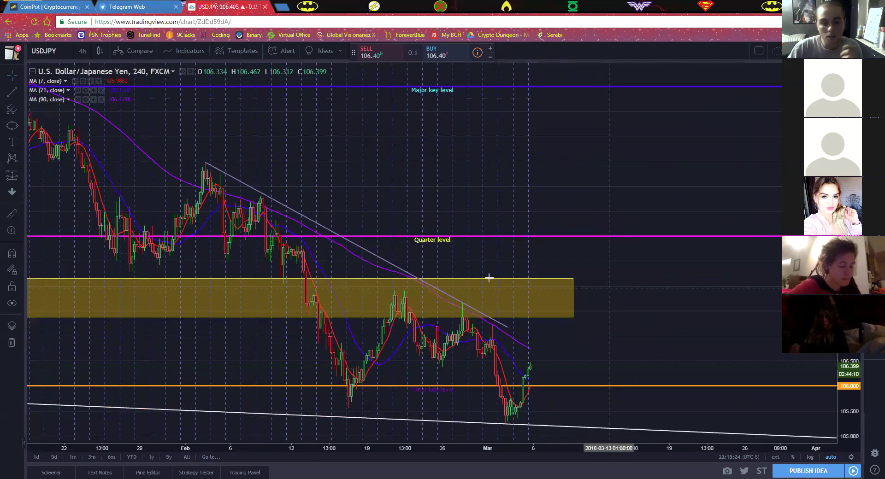
scroll(415, 258, "up", 1)
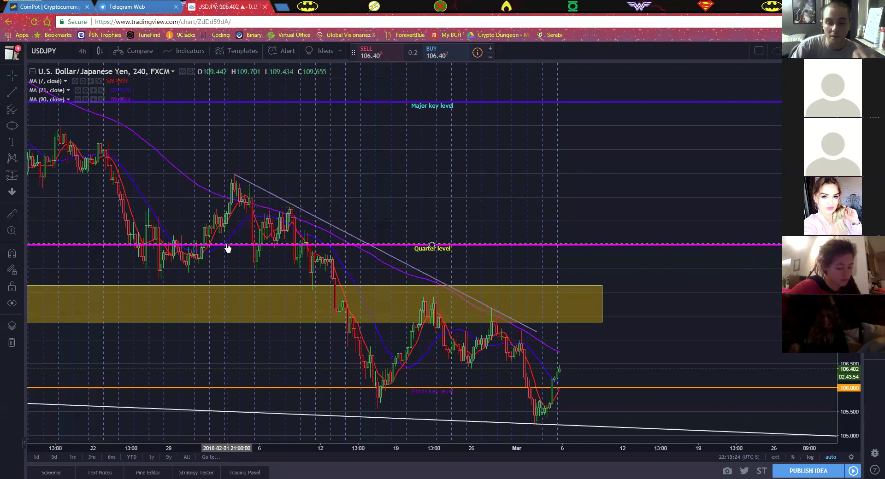
scroll(228, 248, "down", 3)
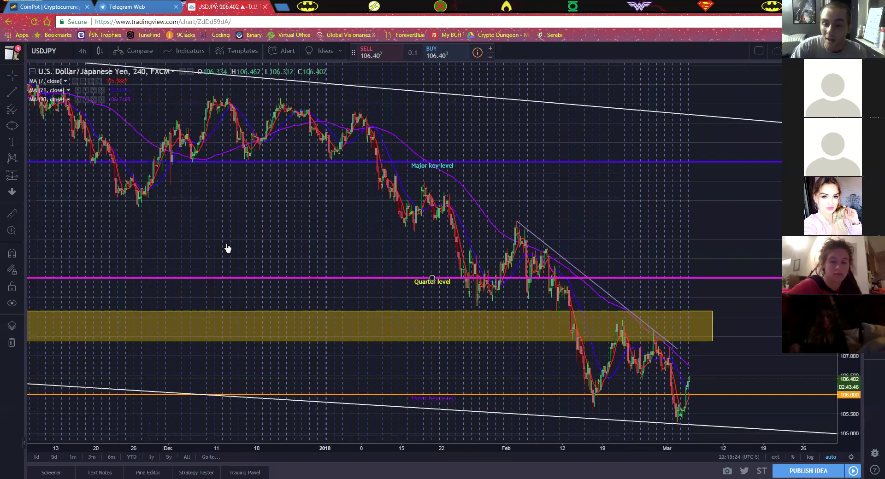
scroll(228, 248, "up", 2)
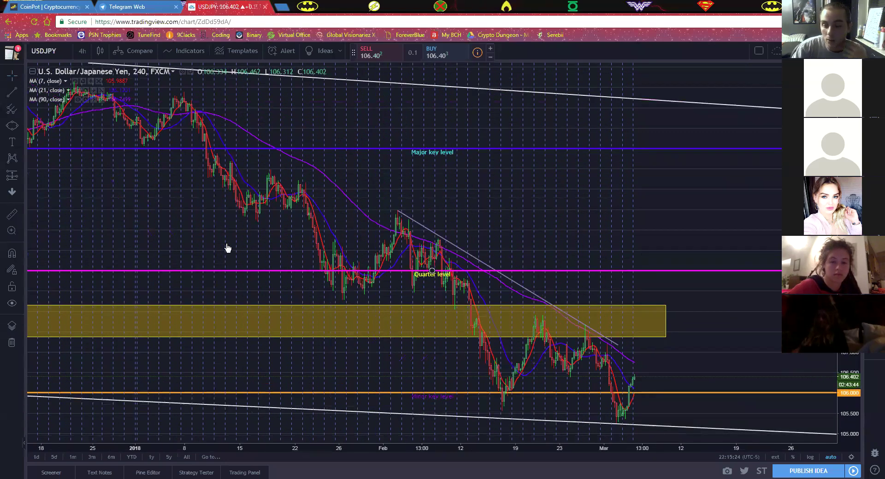
scroll(227, 248, "up", 2)
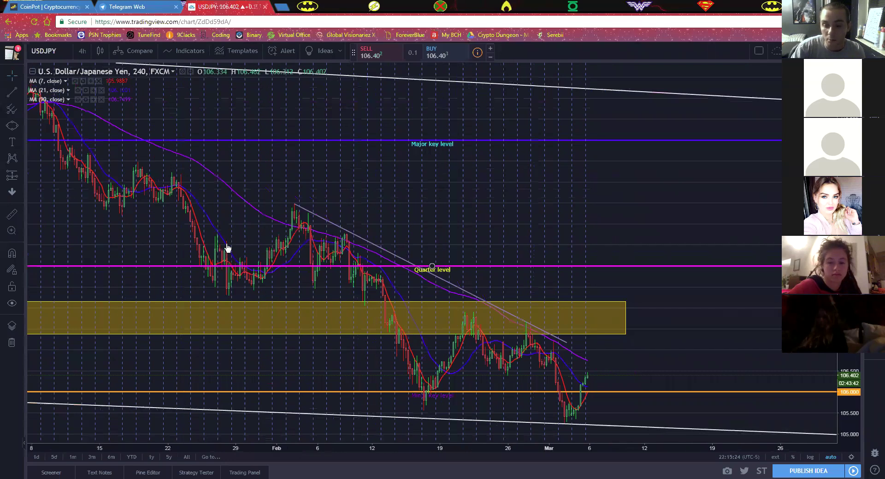
scroll(223, 249, "up", 2)
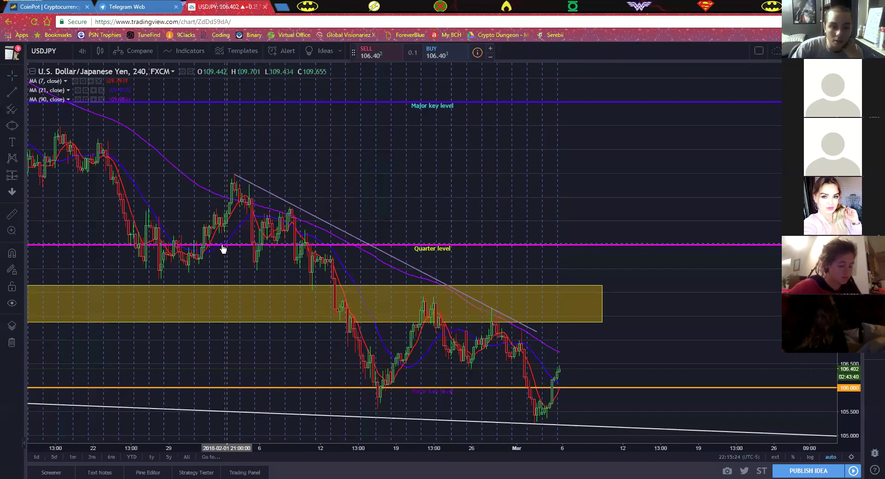
left_click(235, 177)
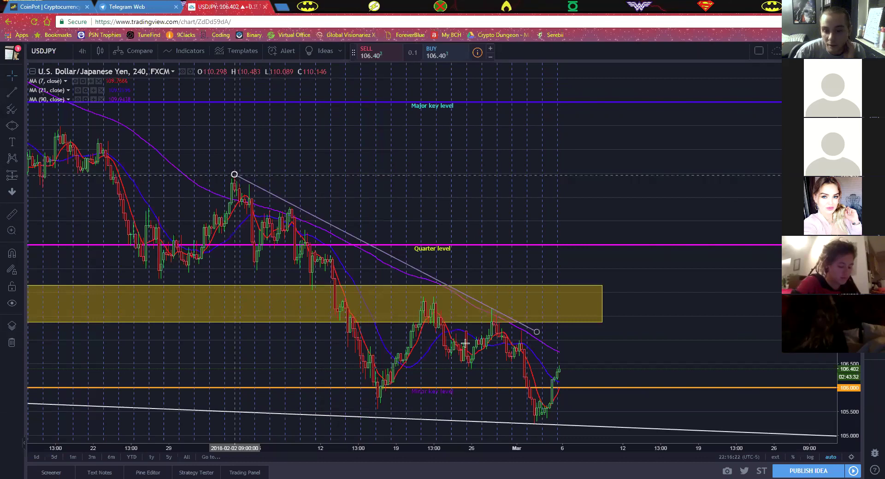
left_click(492, 312)
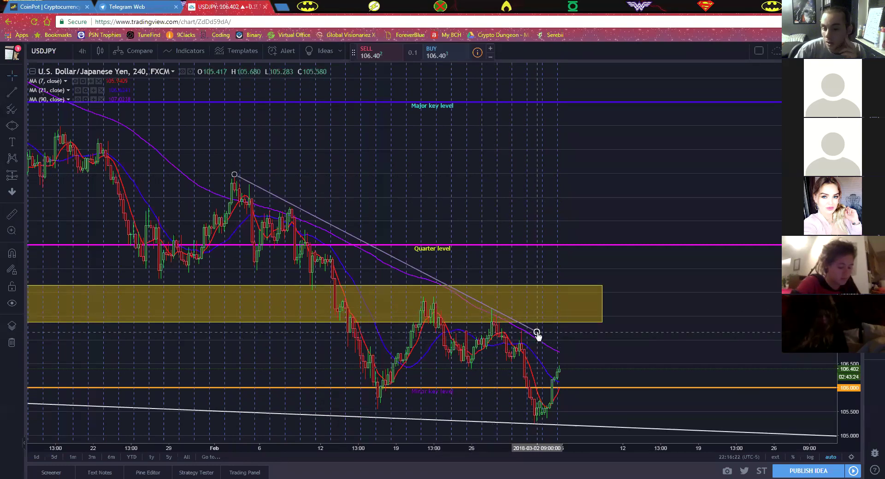
left_click(566, 375)
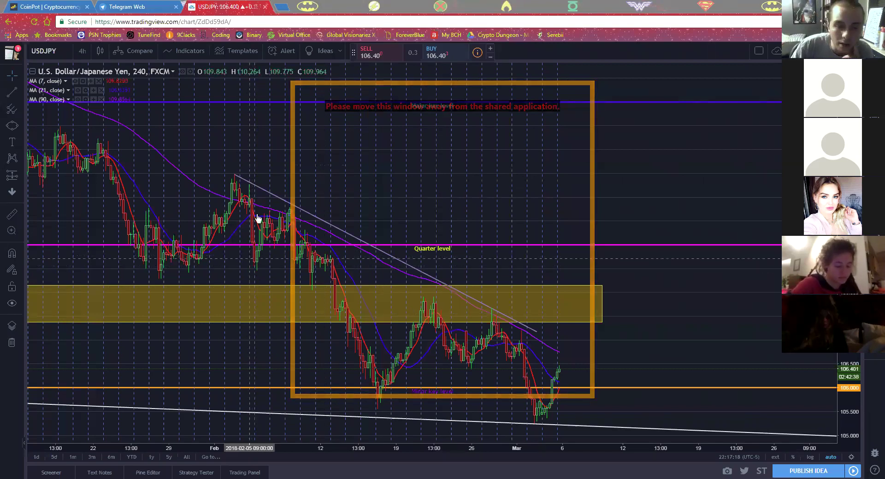
Step: Switch the USDJPY chart from the 4-hour to the 1-hour timeframe
left_click(84, 56)
left_click(97, 207)
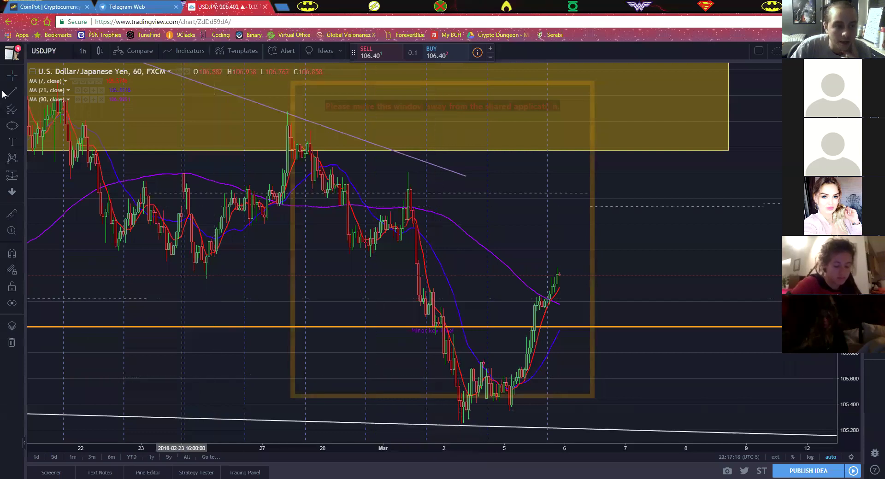
Step: Try a light red ascending trendline from the March 2 low along the March 5 low to about March 7, and delete it
left_click(21, 94)
left_click(43, 93)
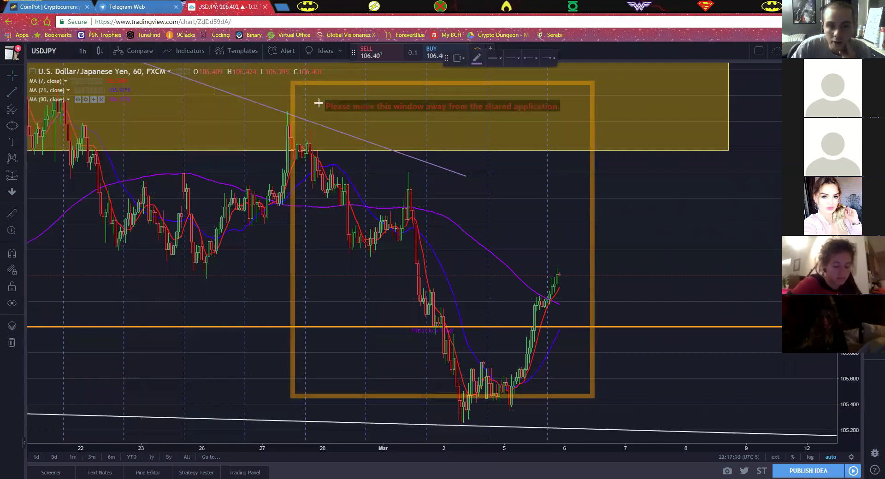
left_click(478, 59)
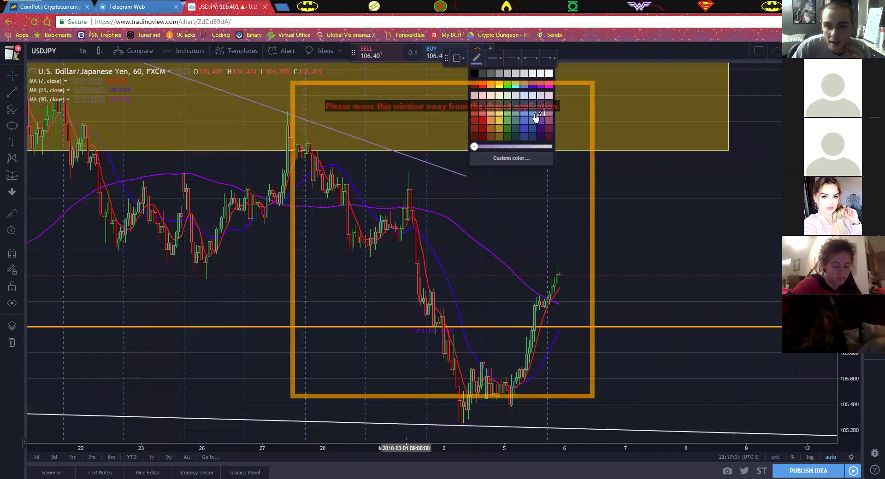
left_click(482, 113)
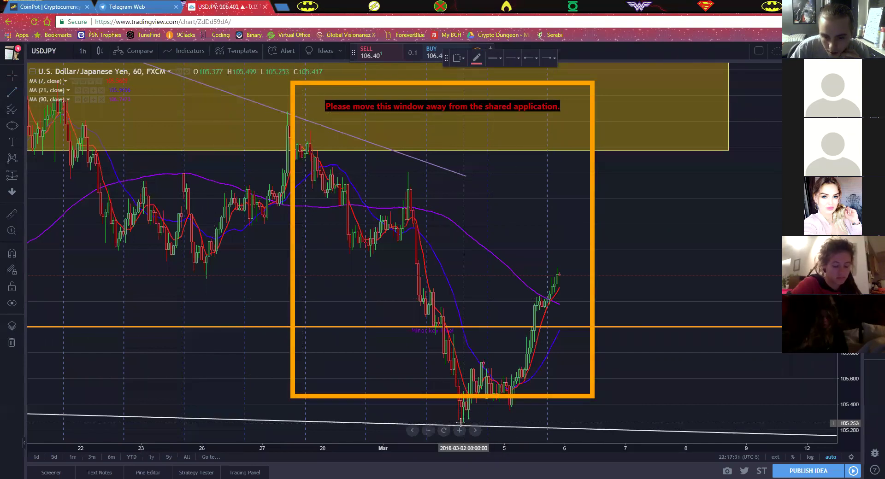
left_click(459, 429)
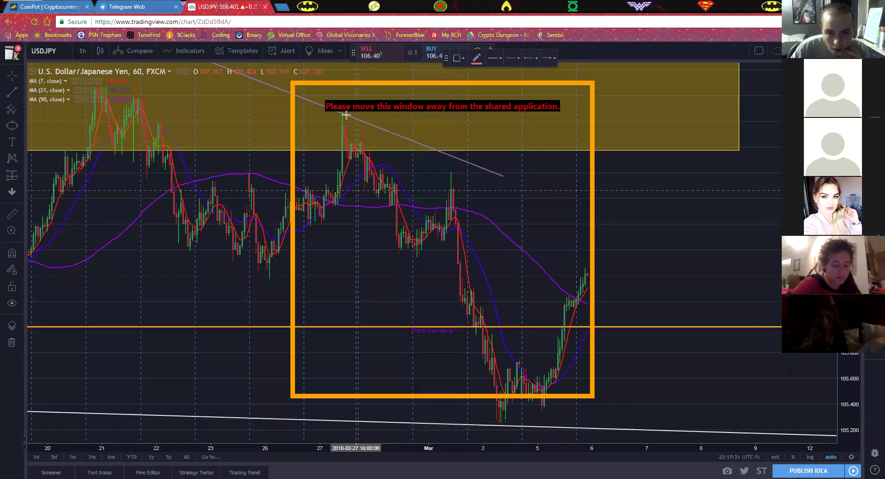
scroll(345, 119, "up", 1)
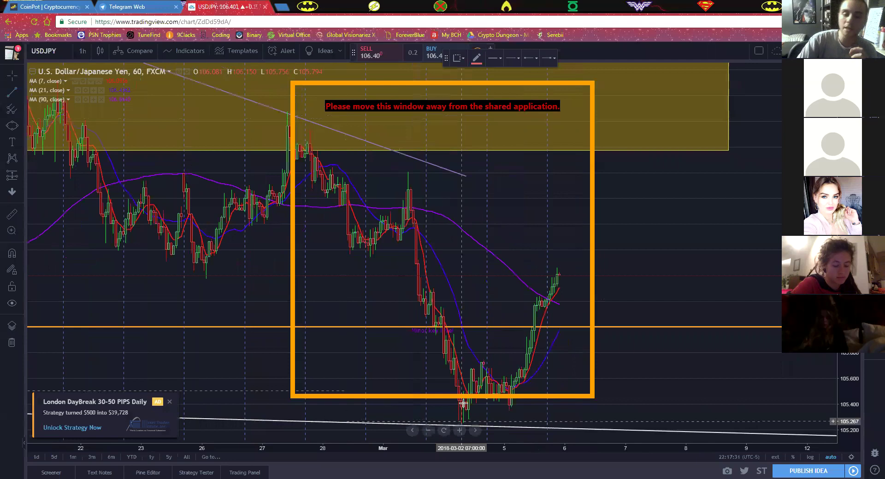
scroll(467, 387, "up", 2)
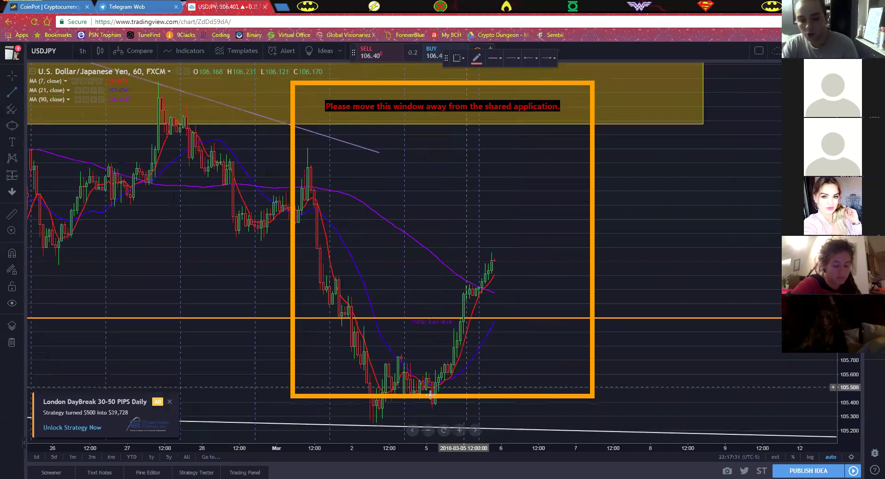
left_click(376, 423)
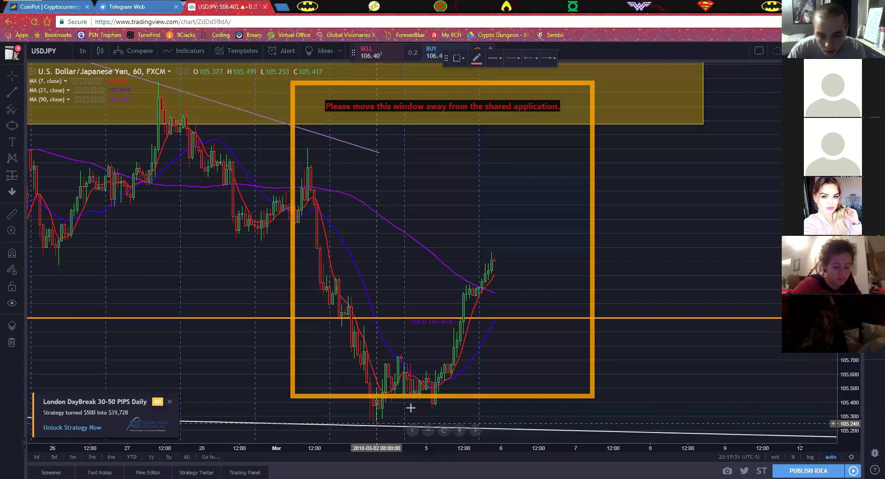
left_click(479, 394)
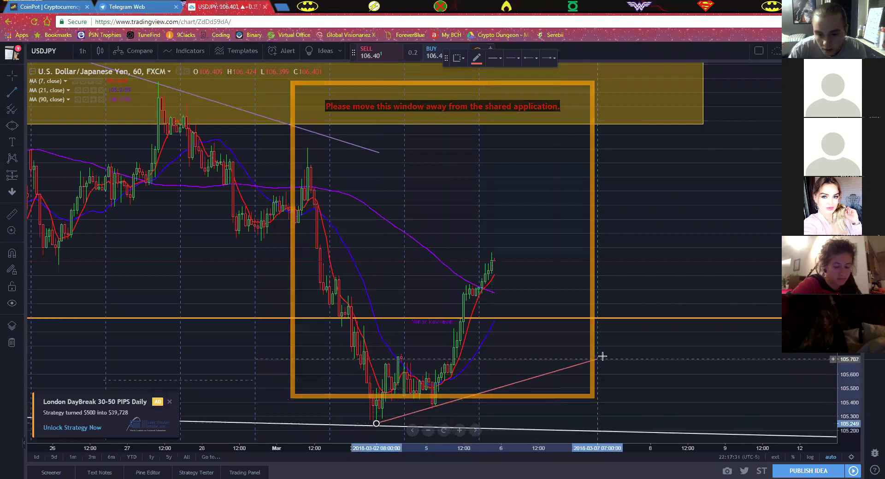
left_click(634, 347)
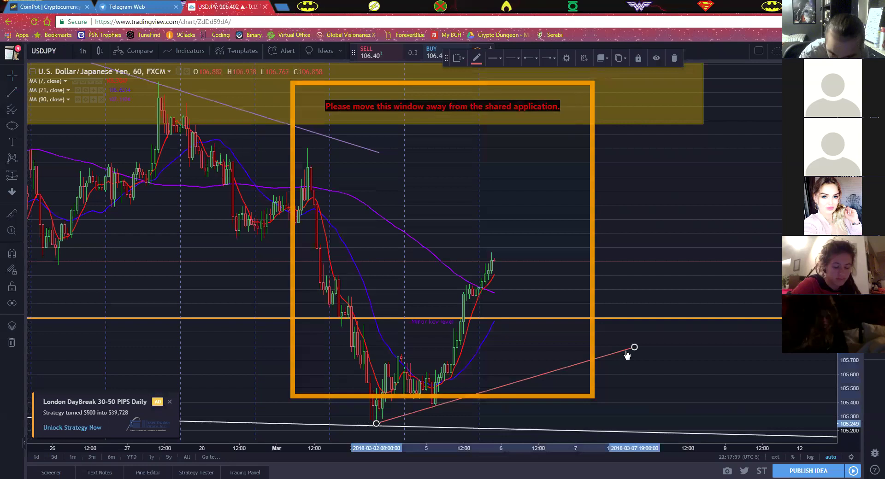
key("Delete")
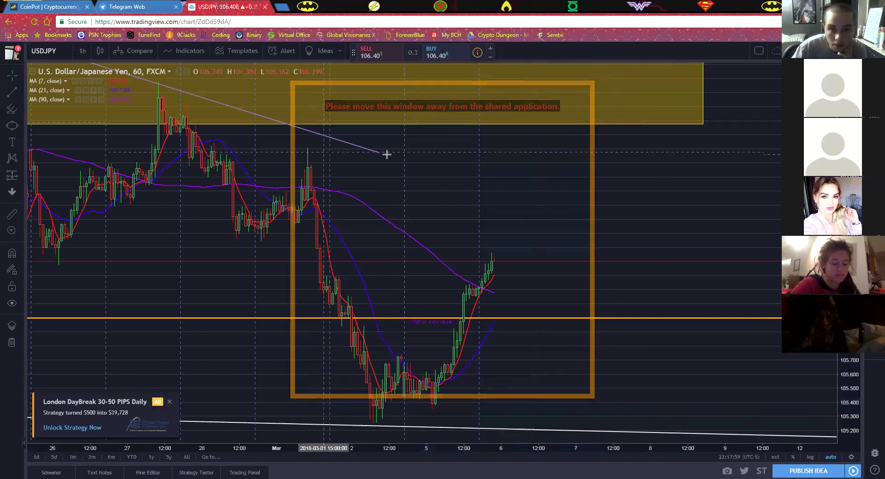
Step: Extend the purple descending trendline's lower end past the current price to about March 6, 15:00, keeping its downward slope
mouse_move(381, 157)
left_mouse_down()
mouse_move(506, 184)
mouse_move(530, 205)
mouse_move(547, 202)
left_mouse_up()
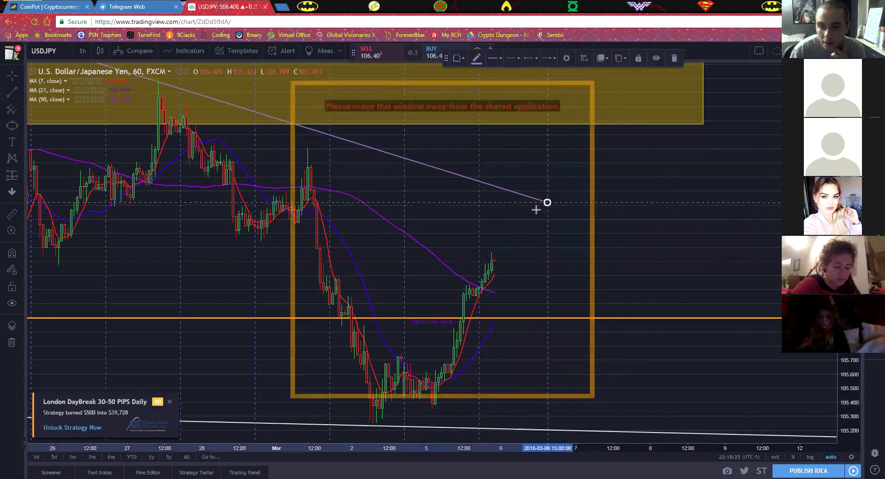
left_click(487, 234)
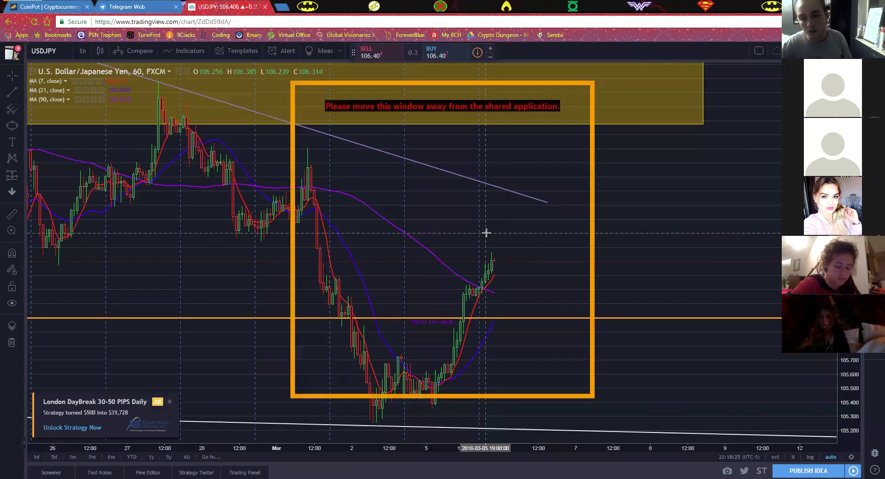
Step: Search the indicator library for "moving" to look over the moving average options, and close it without adding one
scroll(486, 233, "down", 1)
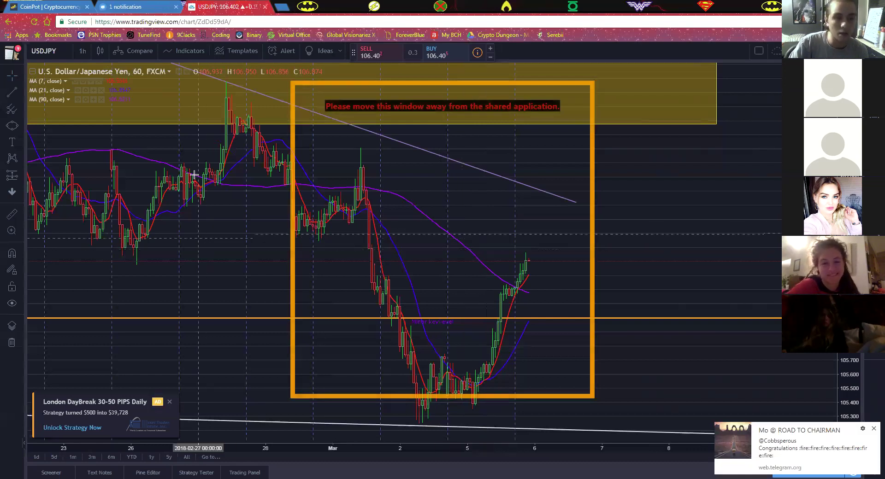
left_click(190, 54)
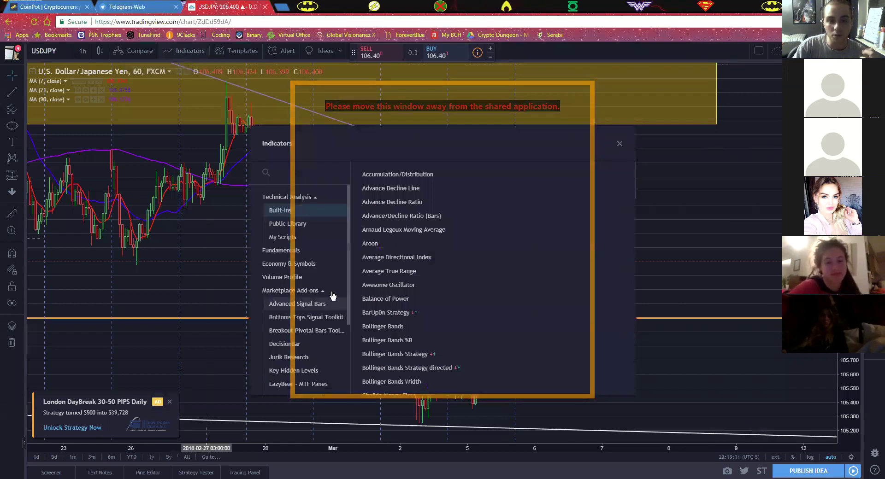
left_click(321, 173)
type("moving")
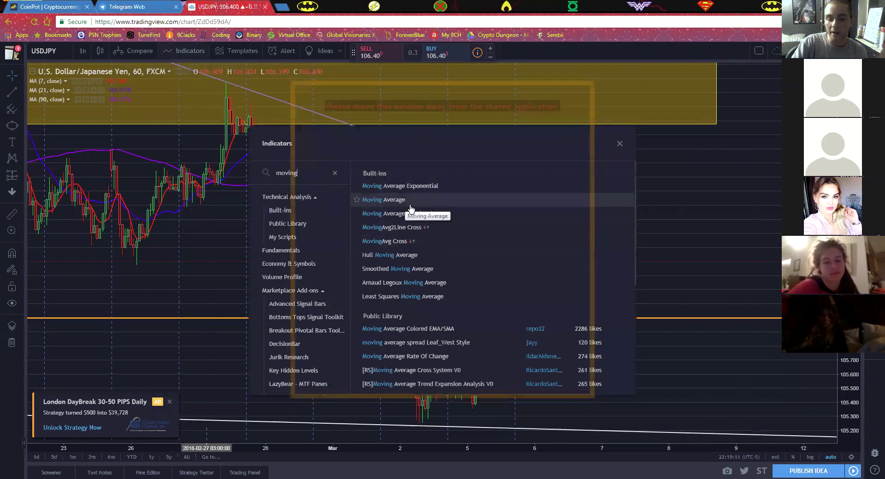
left_click(619, 145)
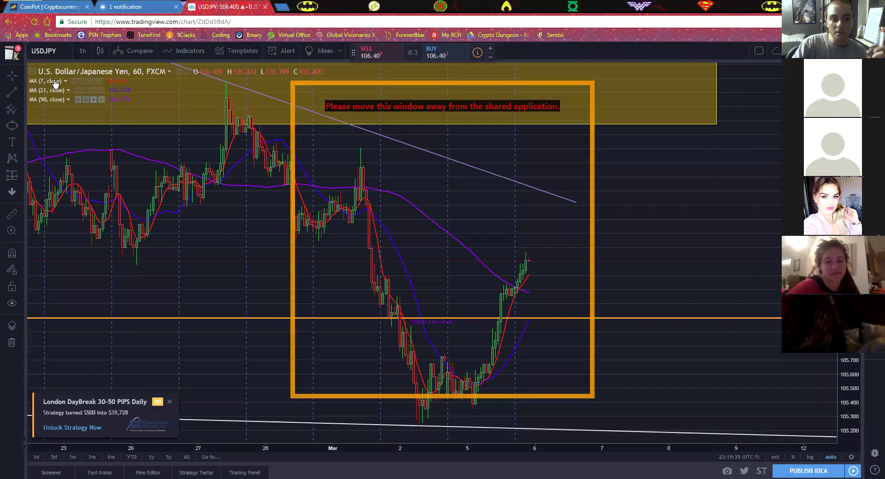
Step: Hide the 90-period moving average and review the length input of the 7-period moving average, keeping it at 7
left_click(78, 100)
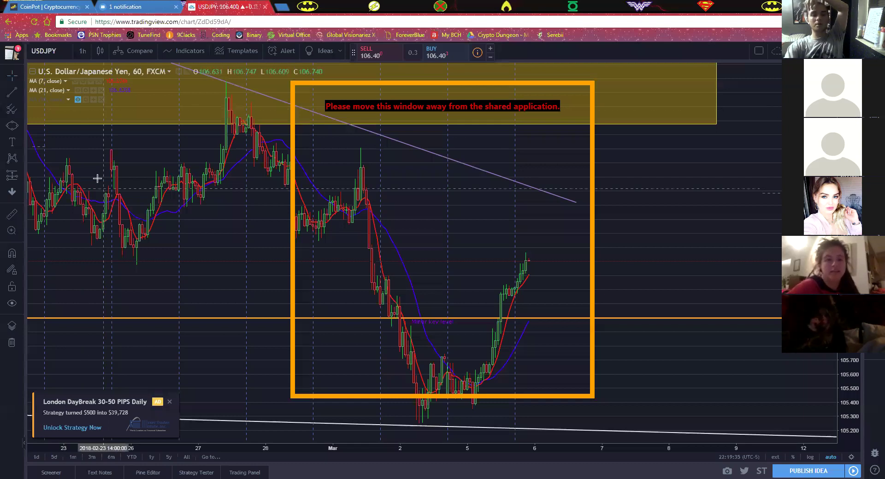
left_click(83, 81)
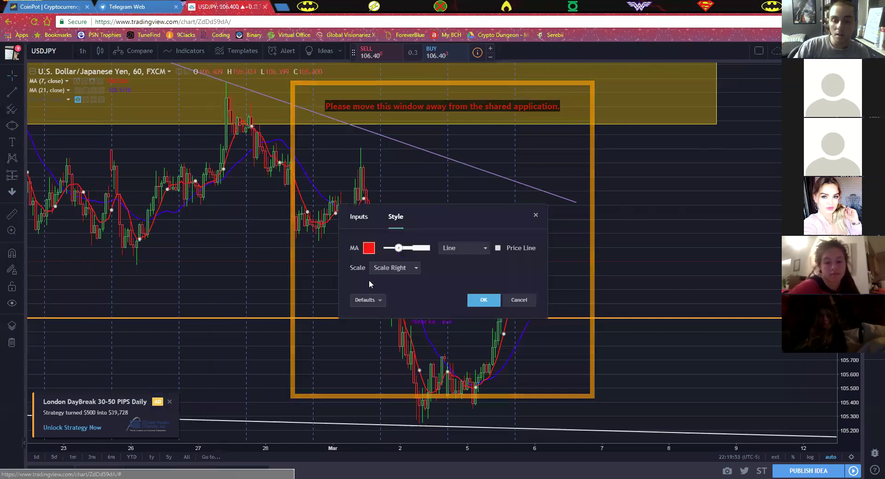
left_click(362, 218)
left_click(396, 248)
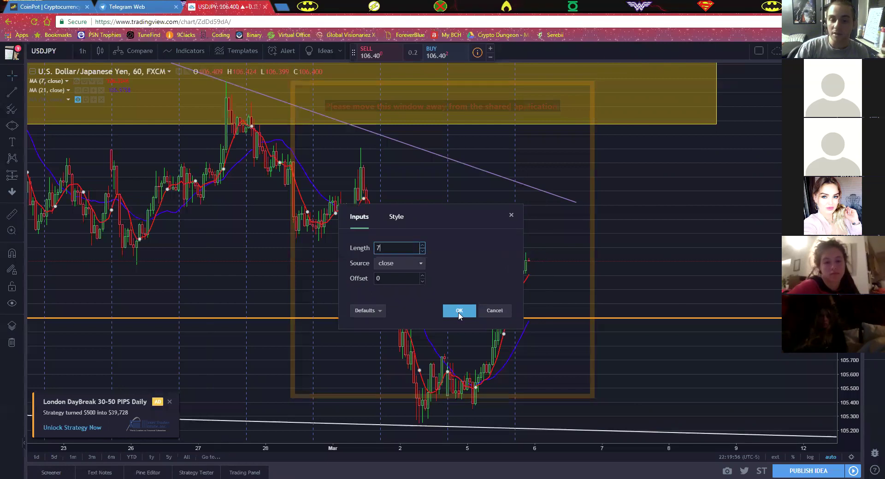
left_click(459, 312)
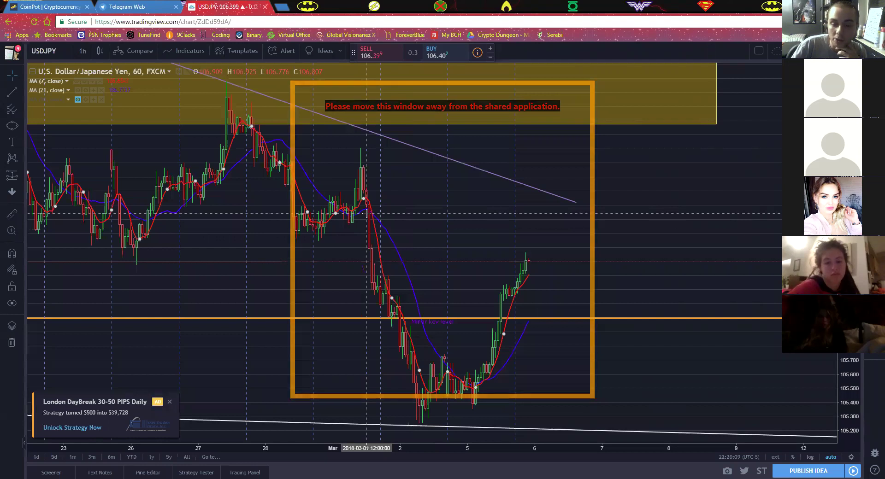
Step: Draw an ellipse near the March 1 moving average crossover and reshape it around the candles just before the March 1 high
left_click(11, 129)
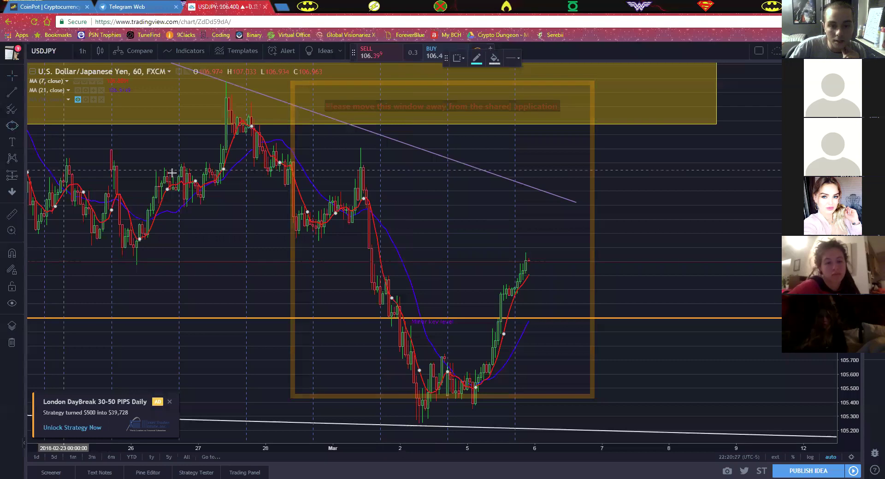
left_click(380, 199)
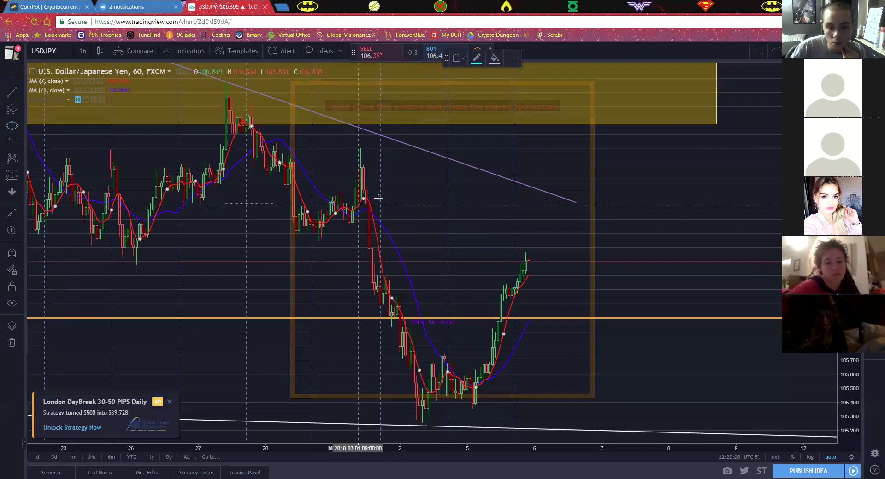
left_click(358, 216)
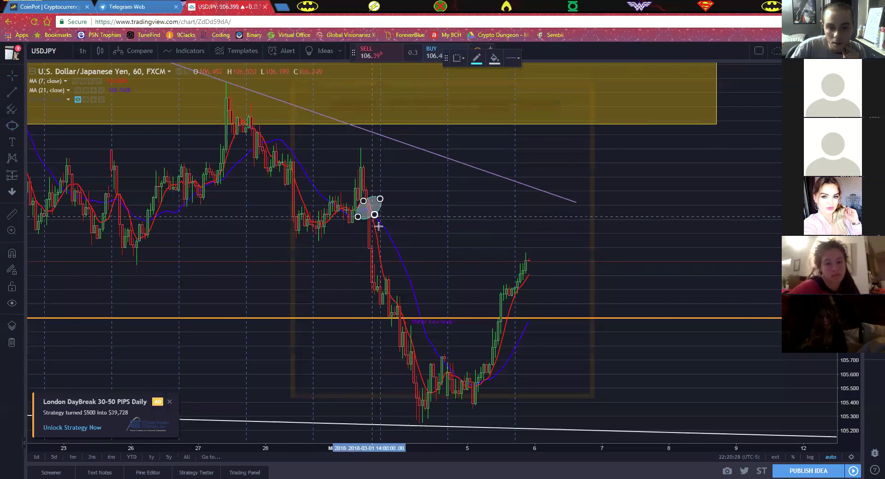
left_click(391, 249)
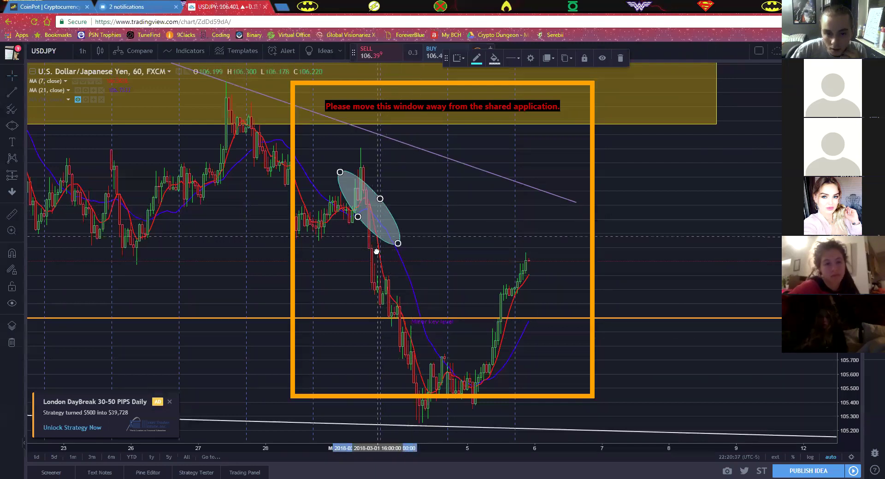
mouse_move(372, 238)
left_mouse_down()
mouse_move(350, 239)
mouse_move(355, 226)
left_mouse_up()
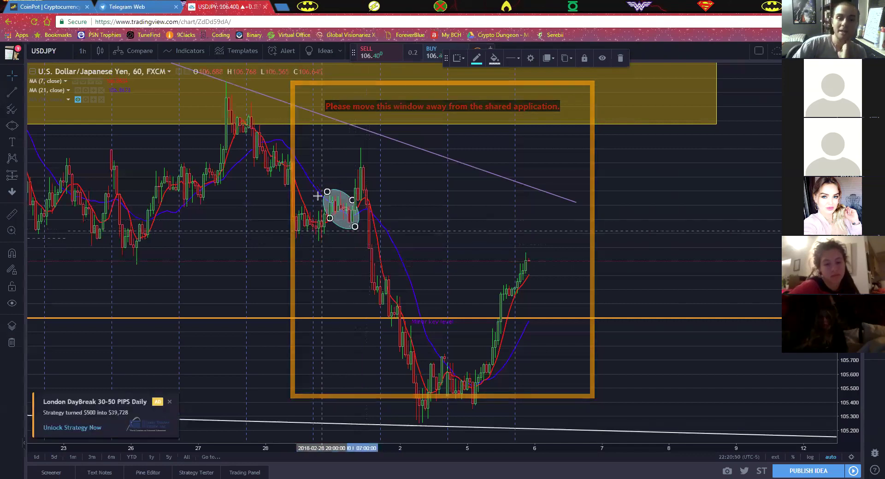
Step: Examine the circled 7- and 21-period moving average crossover and the price action around it from March 1 onward
scroll(336, 221, "up", 1)
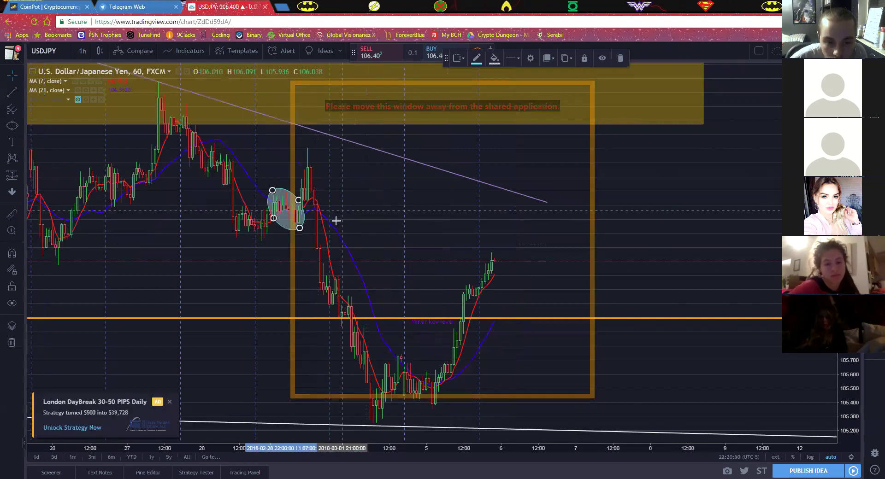
scroll(336, 221, "up", 1)
left_click_drag(270, 276, 259, 180)
scroll(198, 245, "up", 2)
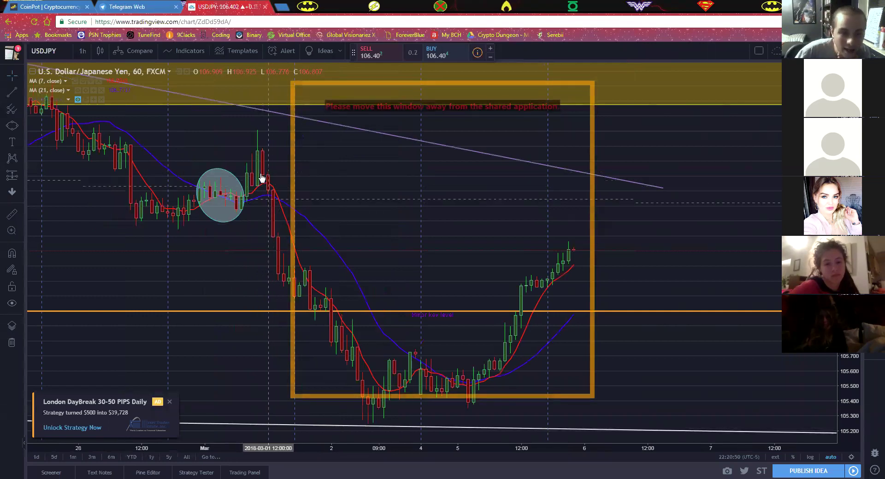
left_click(232, 199)
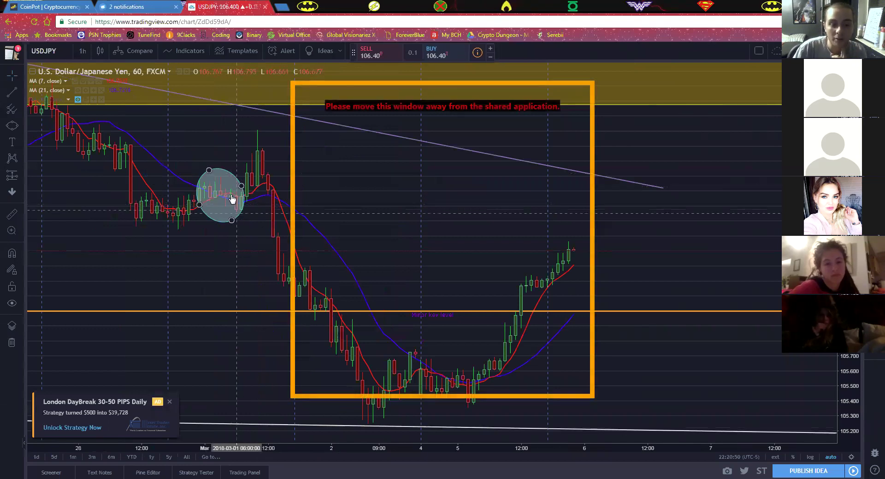
scroll(232, 199, "down", 2)
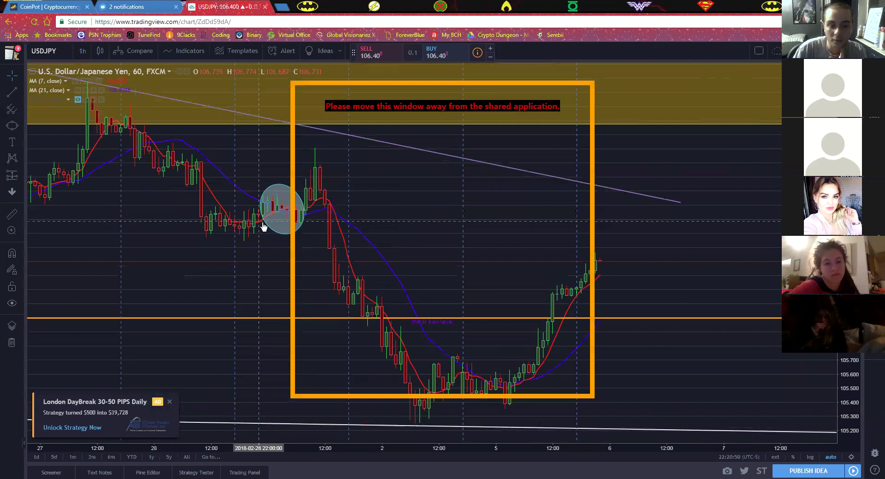
left_click(277, 234)
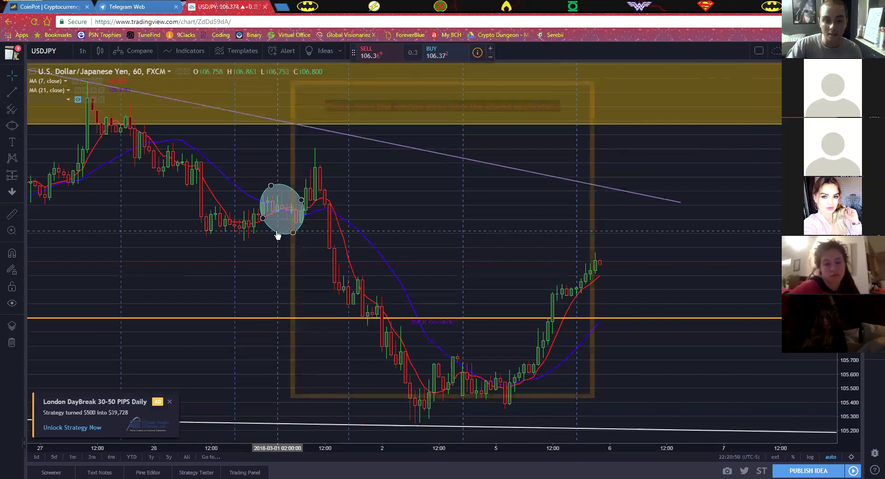
scroll(277, 235, "left", 5)
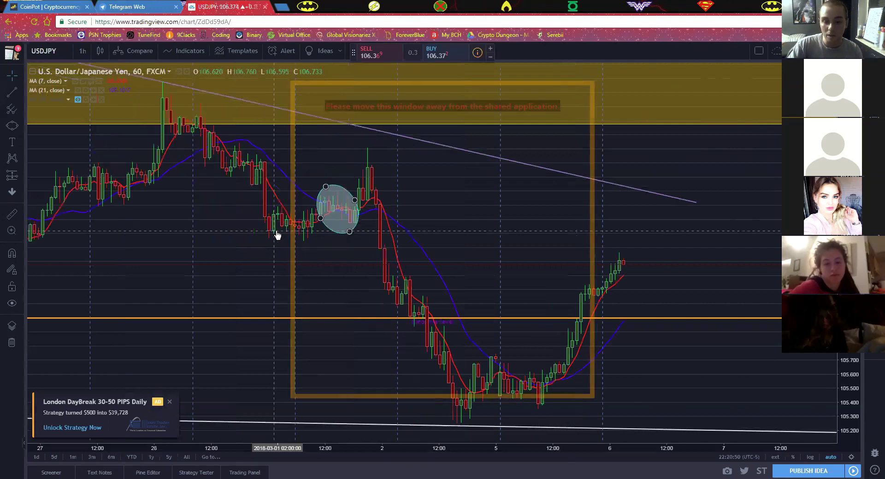
scroll(277, 236, "right", 5)
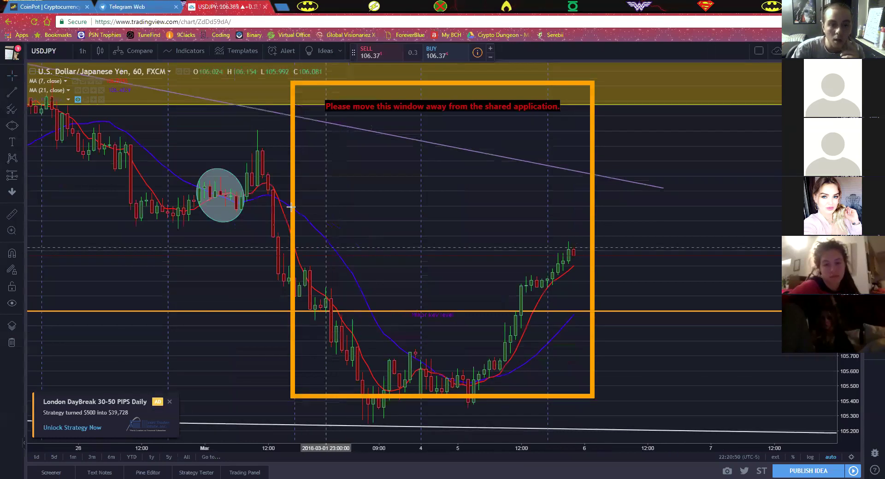
scroll(340, 233, "left", 5)
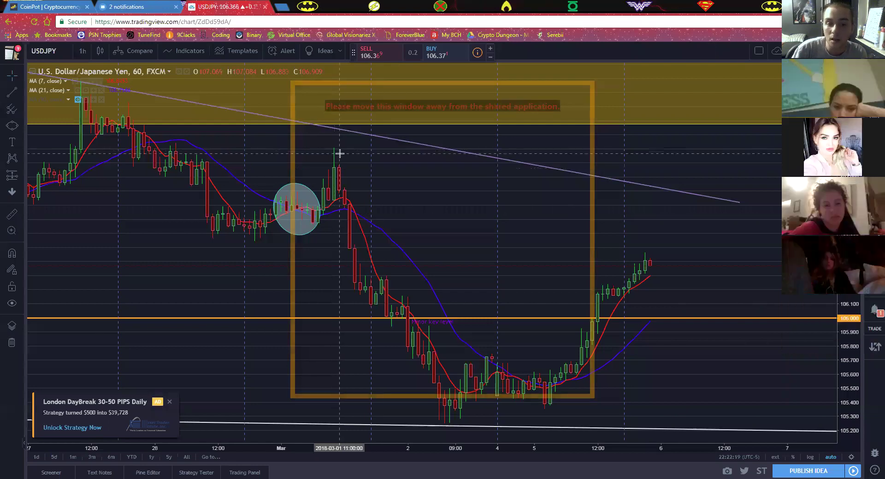
left_click(364, 134)
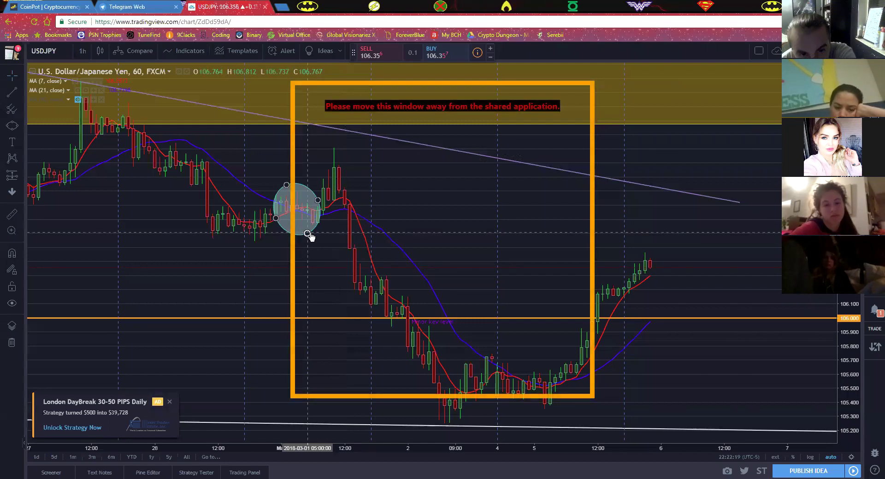
Step: Delete the ellipse around the moving average crossover and examine the decline from the March 1 high through the March 2 low
key("Delete")
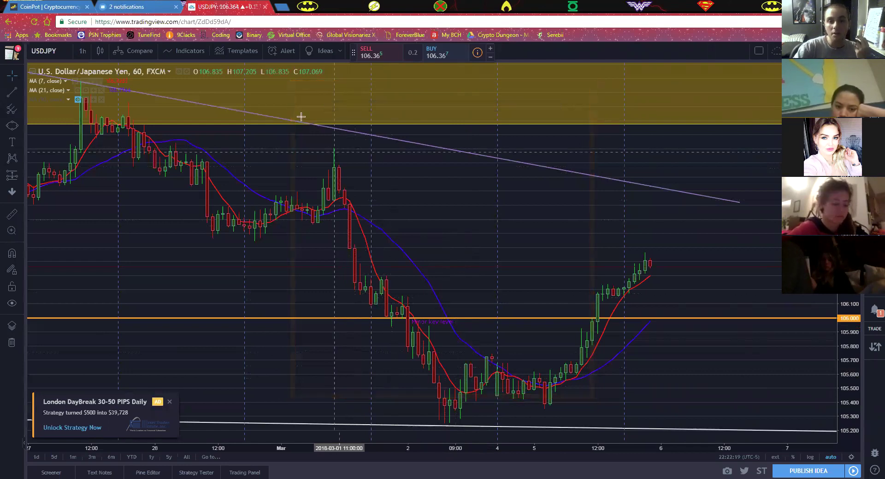
scroll(342, 133, "down", 3)
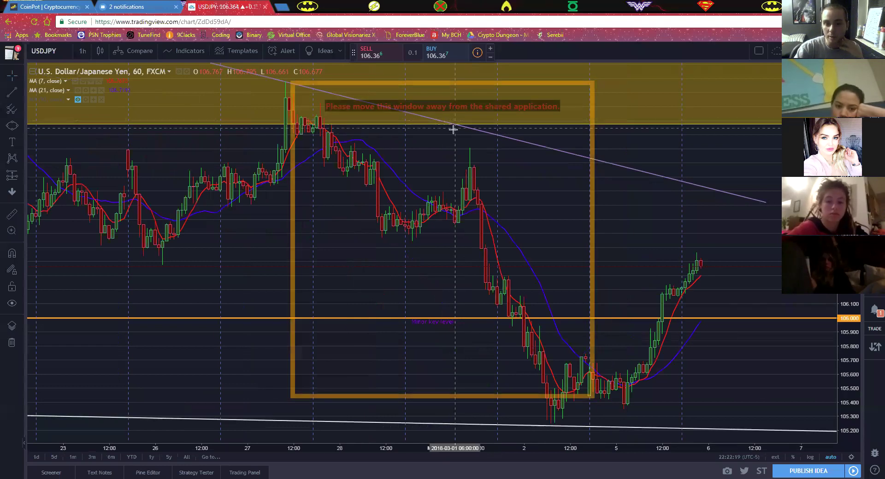
scroll(450, 134, "up", 1)
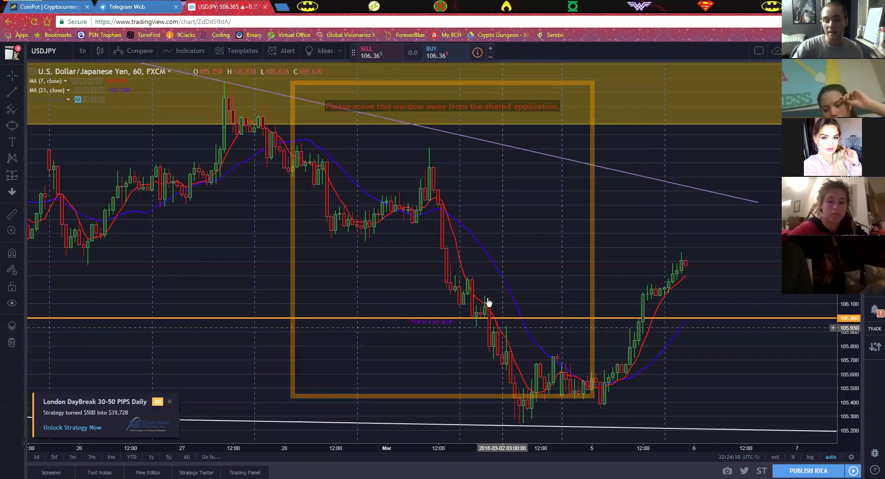
left_click(487, 317)
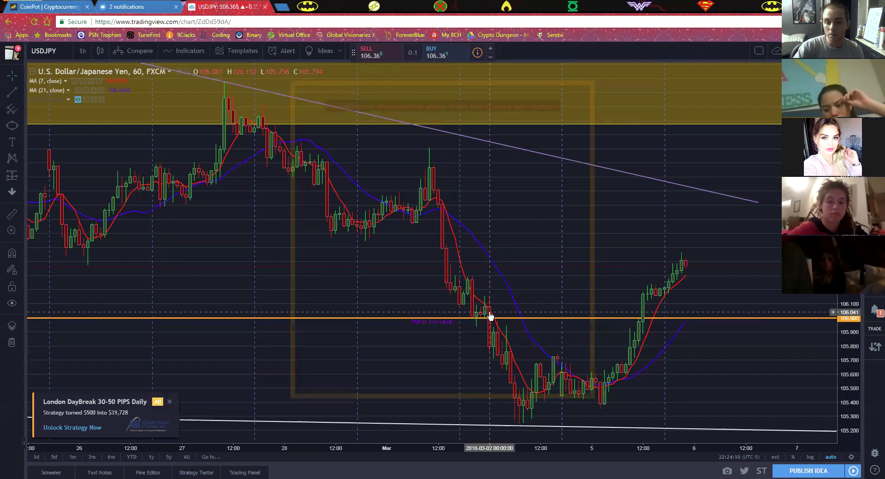
left_click(524, 307)
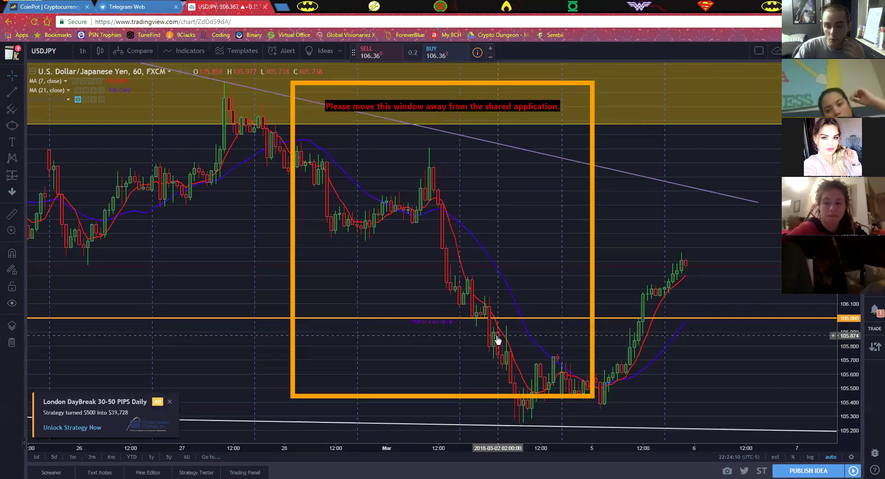
scroll(497, 340, "up", 4)
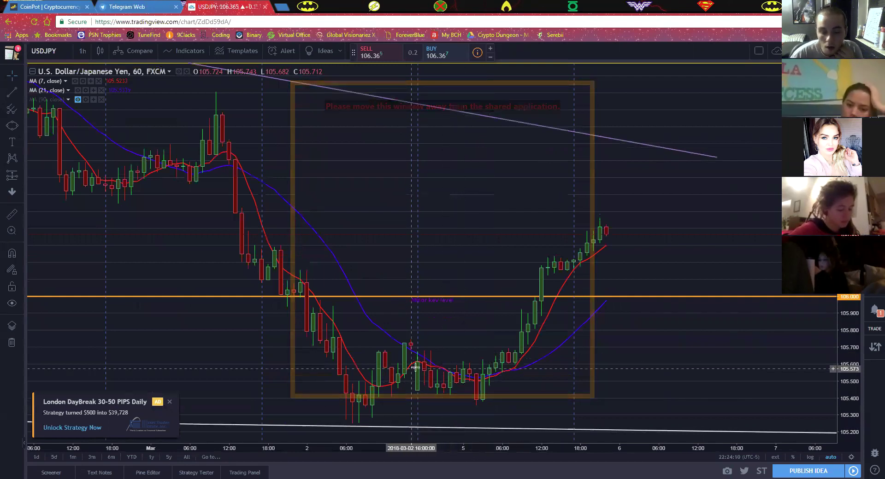
scroll(422, 373, "up", 1)
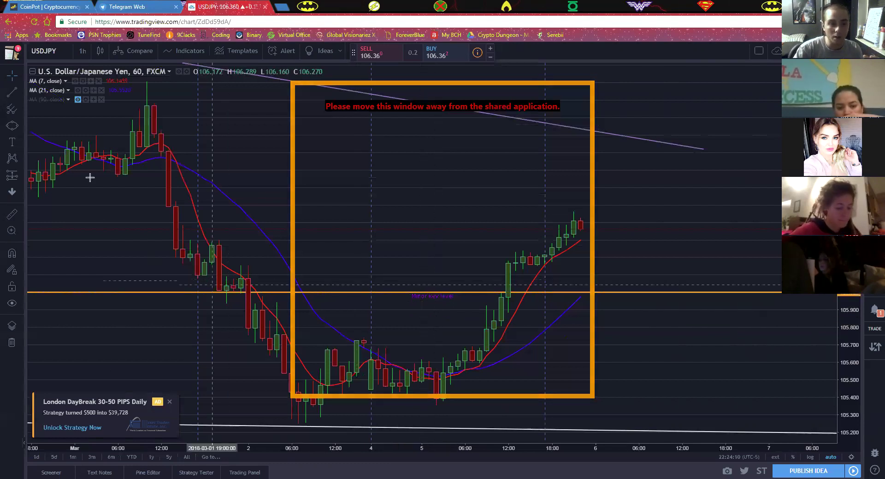
Step: Draw a rectangle from March 1 12:00 to March 6 05:00 with its lower edge at about 105.732, and delete it
left_click(22, 130)
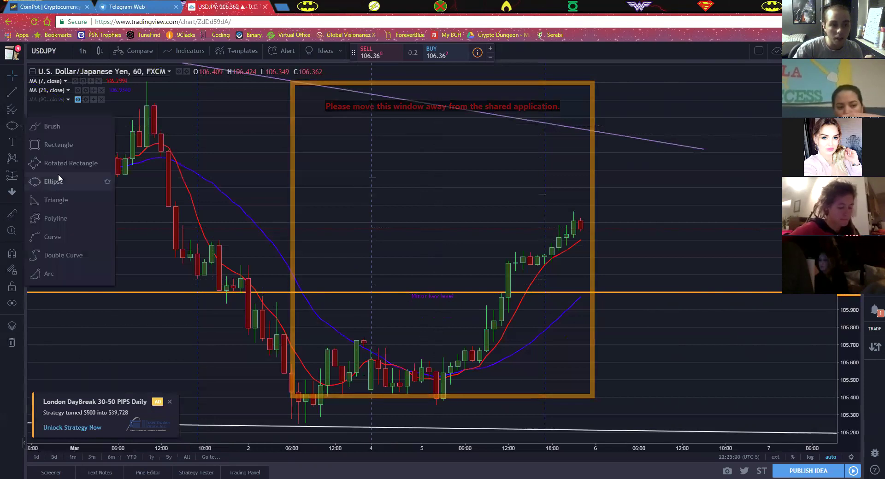
left_click(61, 151)
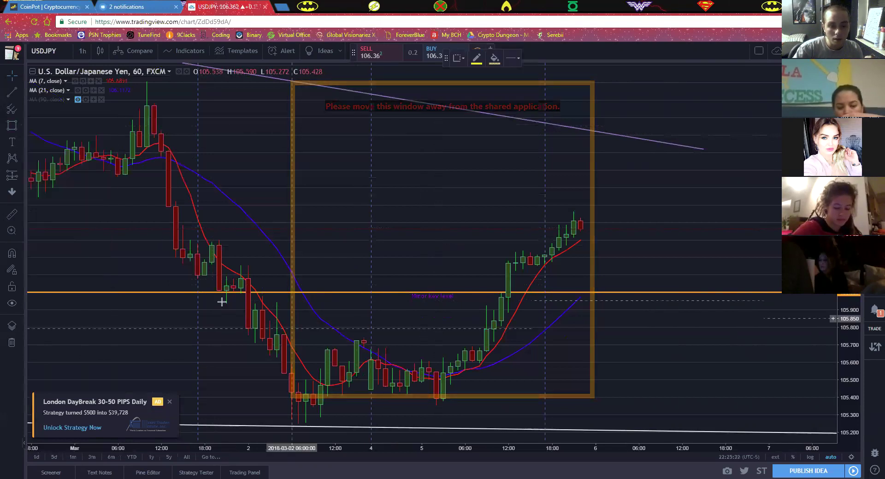
left_click(160, 240)
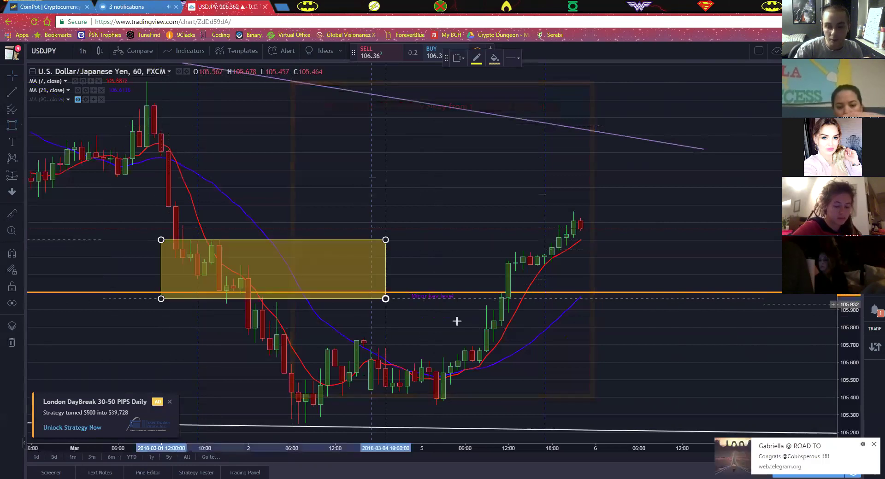
left_click(588, 369)
left_click_drag(587, 369, 630, 342)
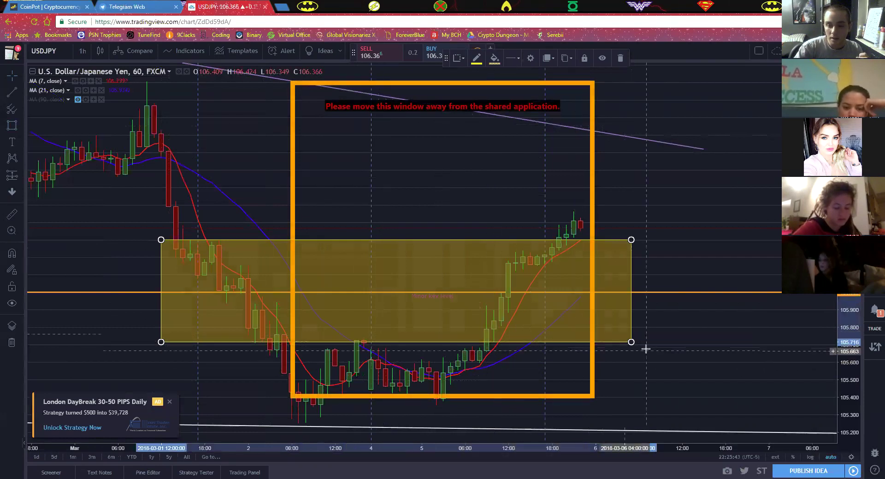
left_click_drag(632, 343, 633, 339)
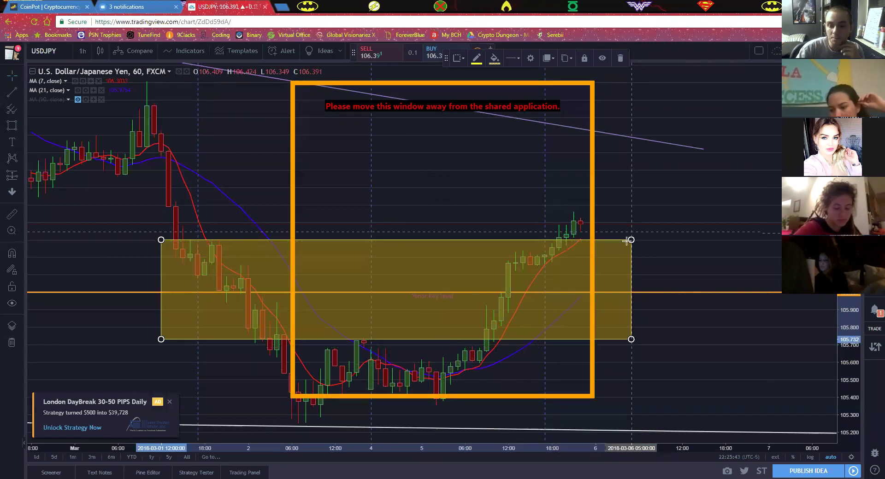
key("Delete")
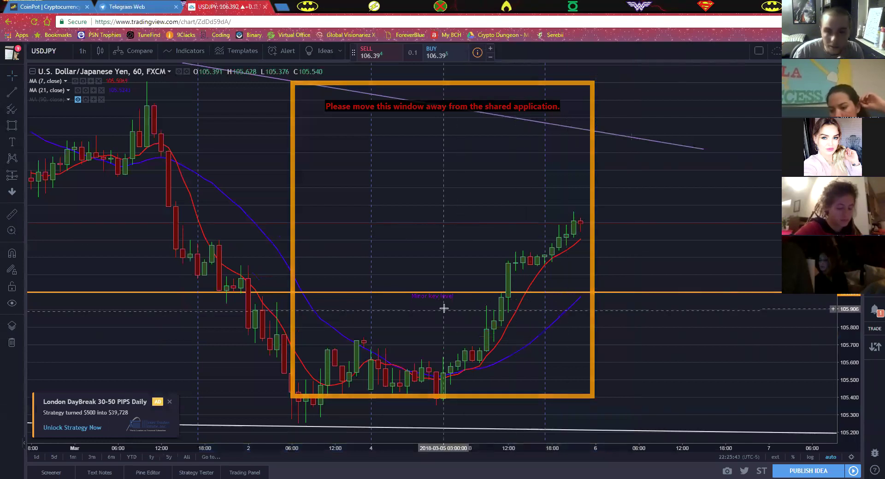
Step: Switch the chart to the 4-hour timeframe and look over the descending trendline and yellow zone since early February
scroll(336, 225, "down", 2)
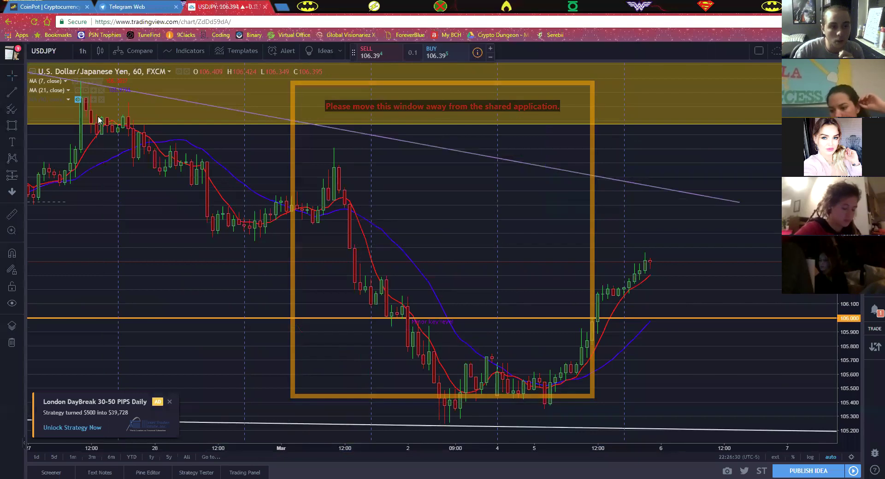
left_click(80, 50)
left_click(118, 211)
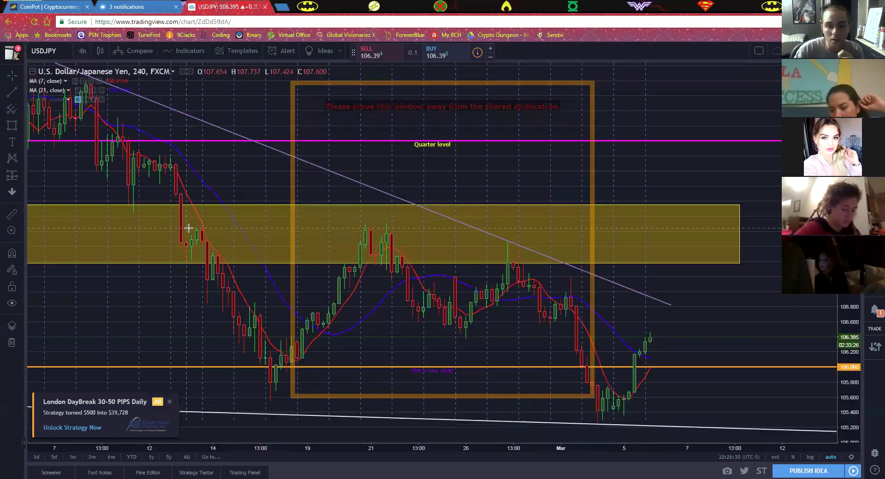
scroll(215, 243, "down", 3)
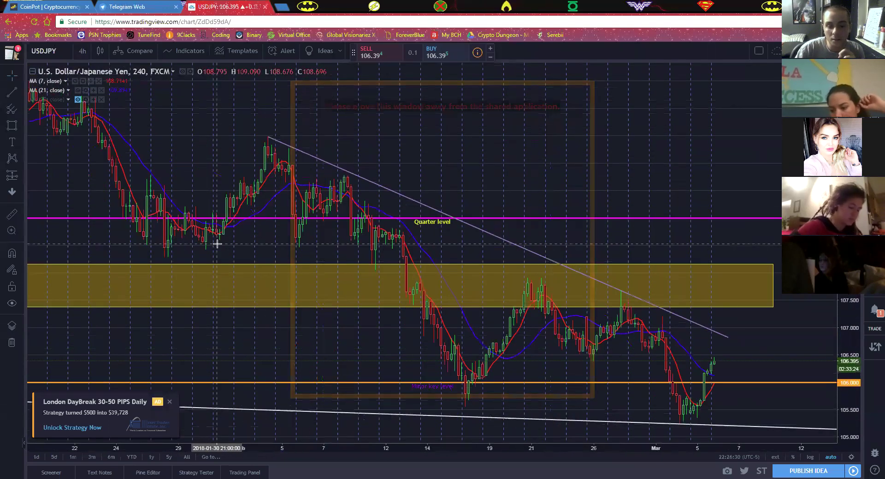
scroll(214, 241, "up", 3)
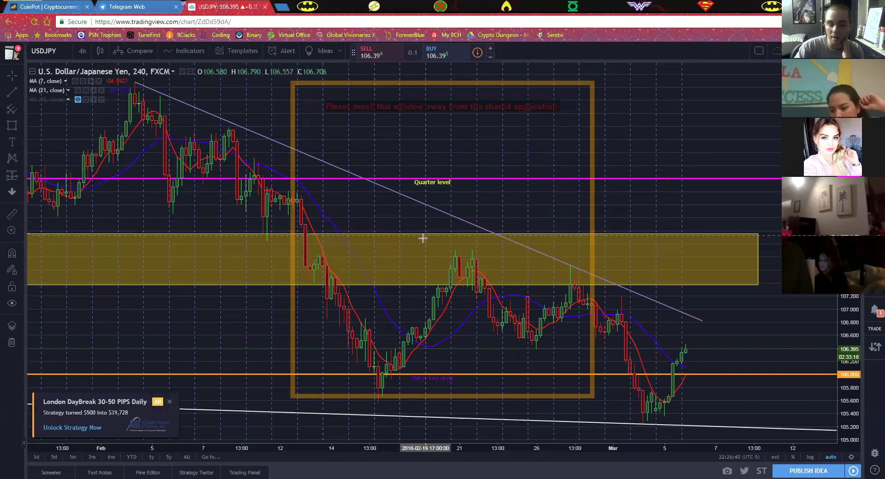
scroll(415, 253, "down", 3)
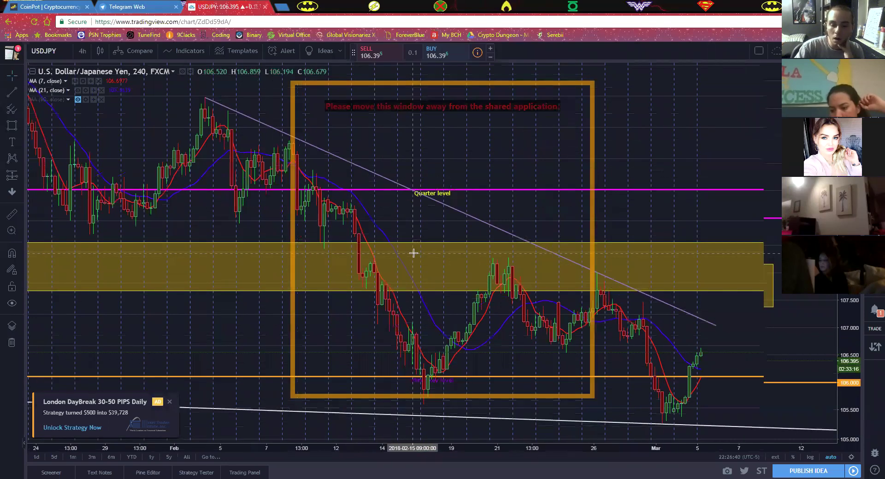
Step: Examine the 4-hour history back to February 2017, focusing on the April 2017 low at the yellow zone
scroll(413, 253, "down", 5)
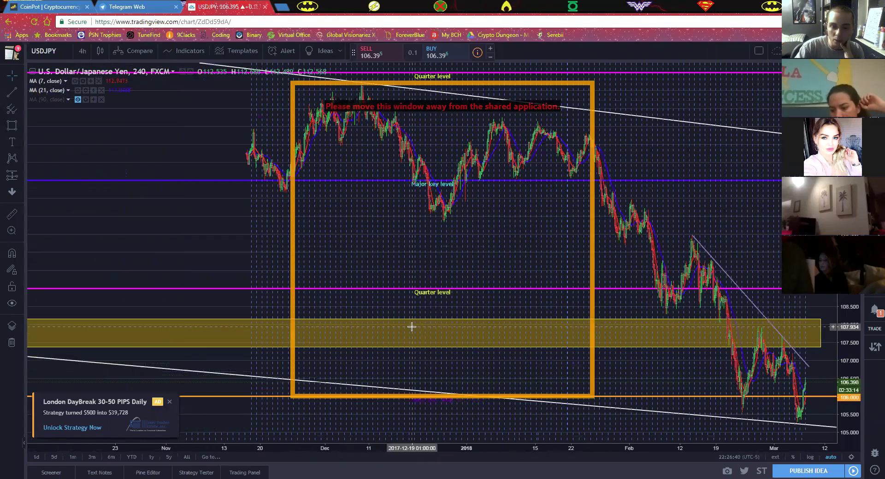
scroll(412, 326, "down", 5)
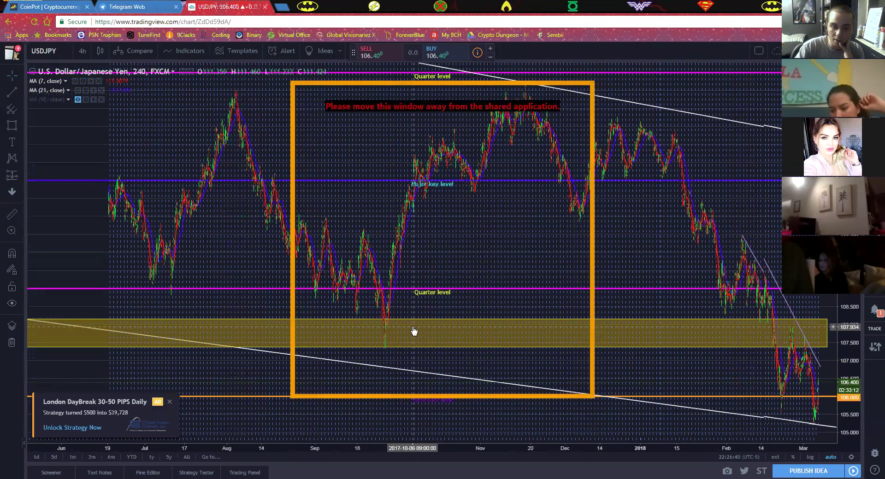
scroll(413, 330, "down", 2)
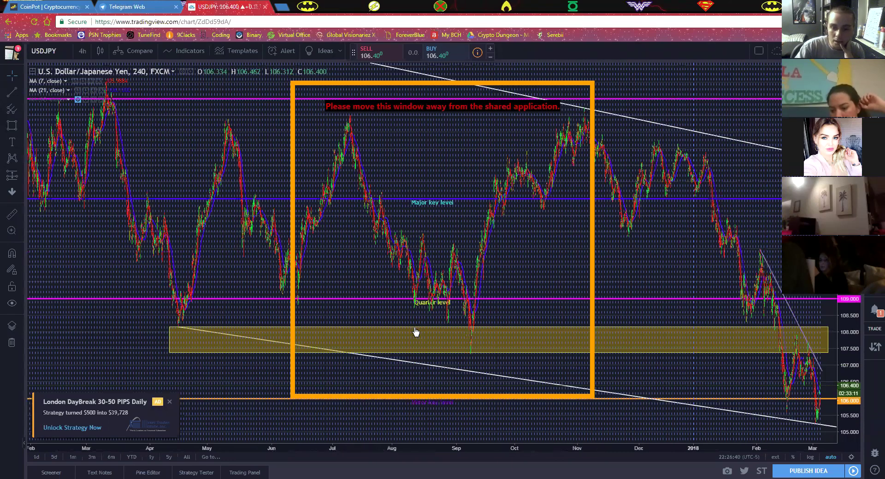
scroll(415, 332, "up", 2)
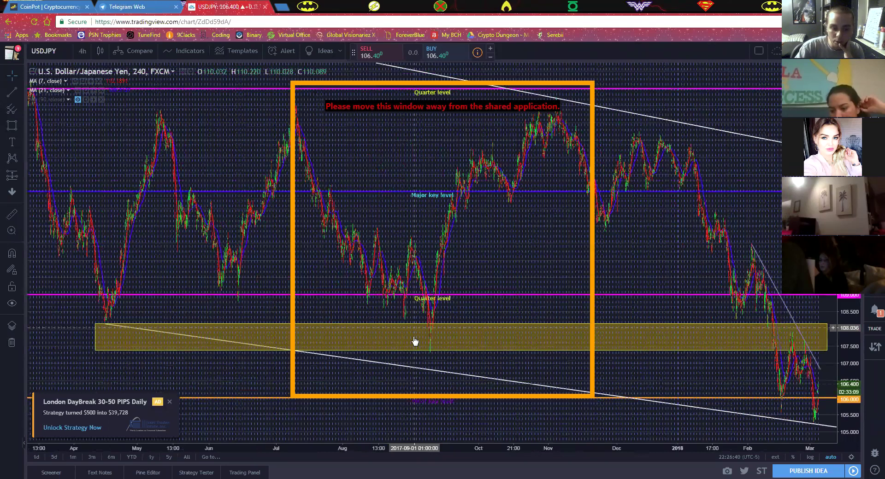
scroll(415, 341, "down", 2)
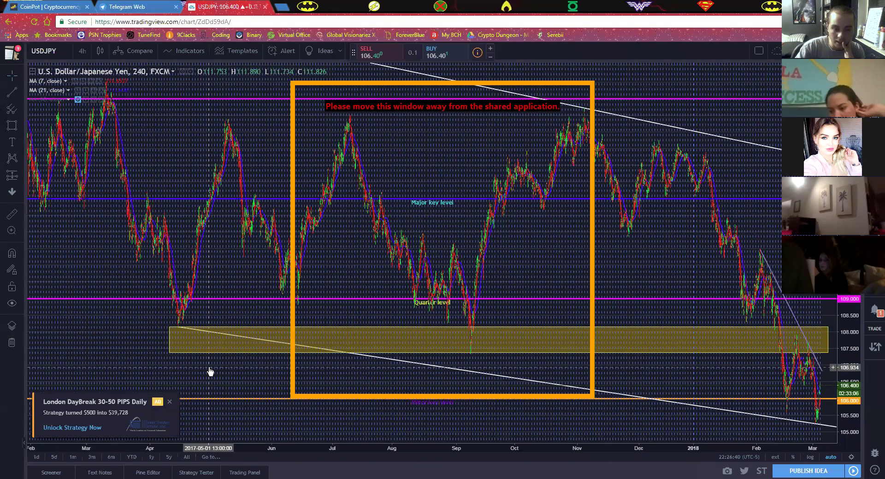
left_click(178, 331)
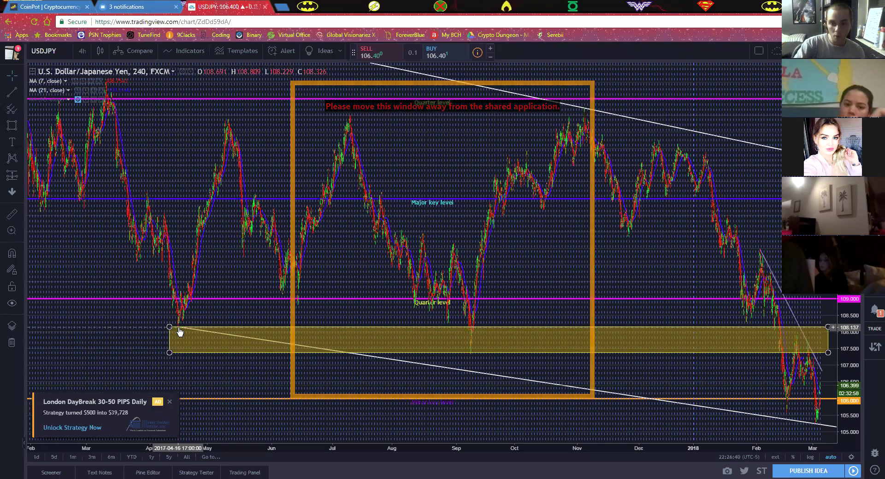
scroll(240, 291, "up", 2)
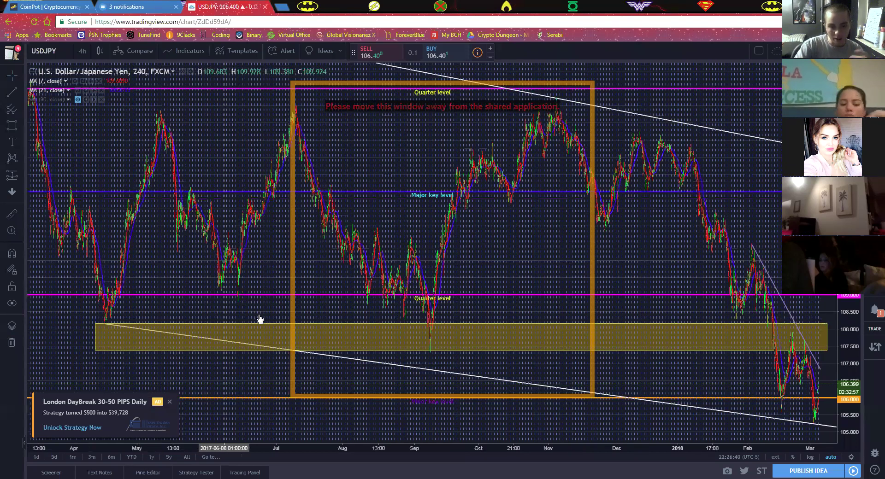
left_click(109, 314)
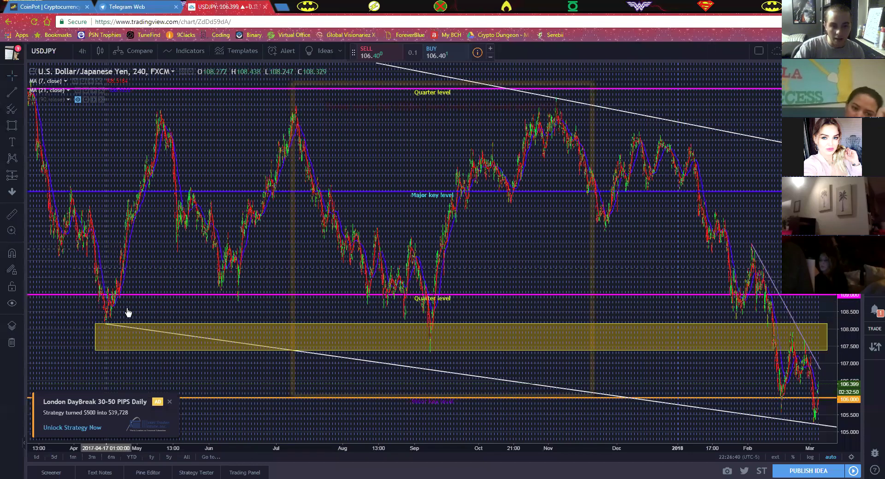
Step: Examine how the September 2017 low meets the yellow zone and follow the price action from there to March 2018
left_click(429, 344)
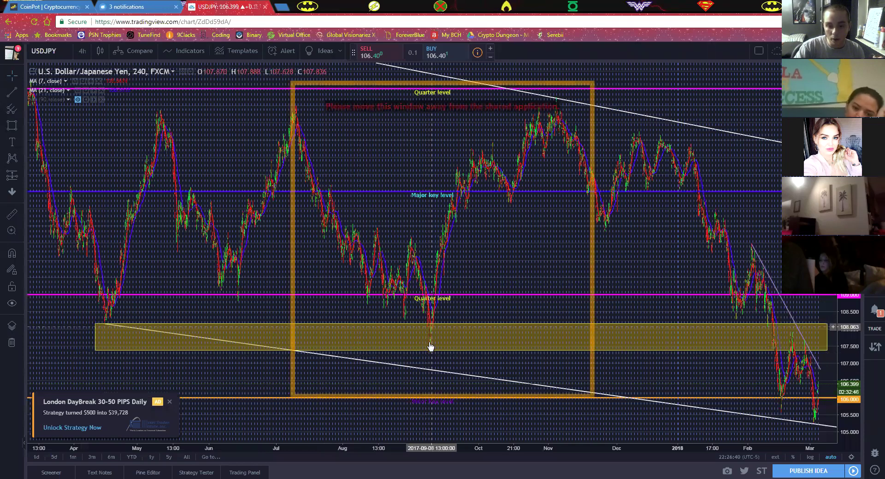
scroll(429, 343, "up", 2)
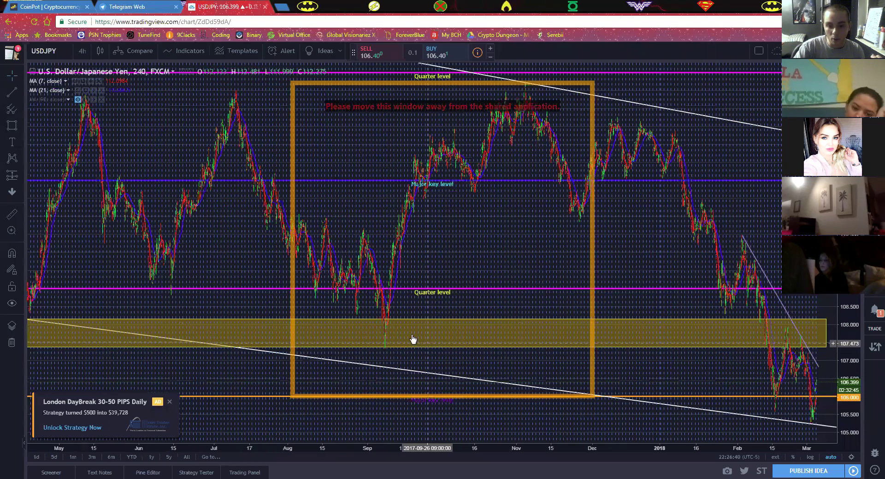
left_click(386, 334)
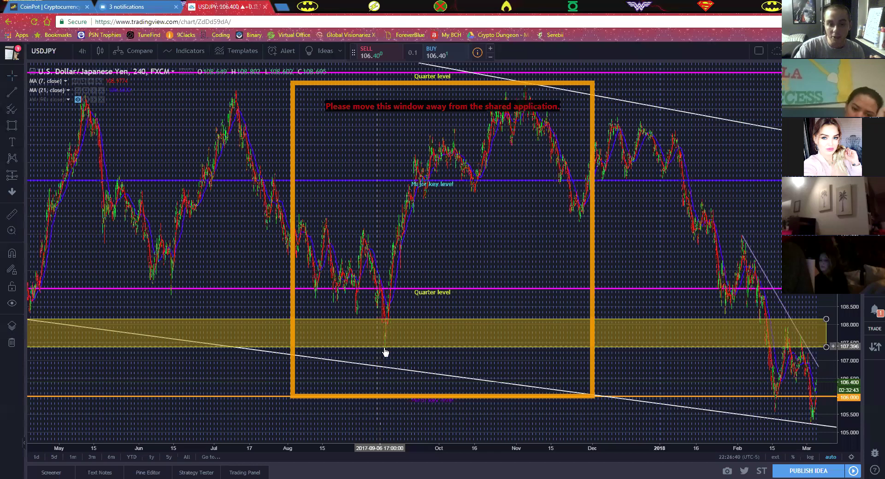
scroll(286, 351, "up", 2)
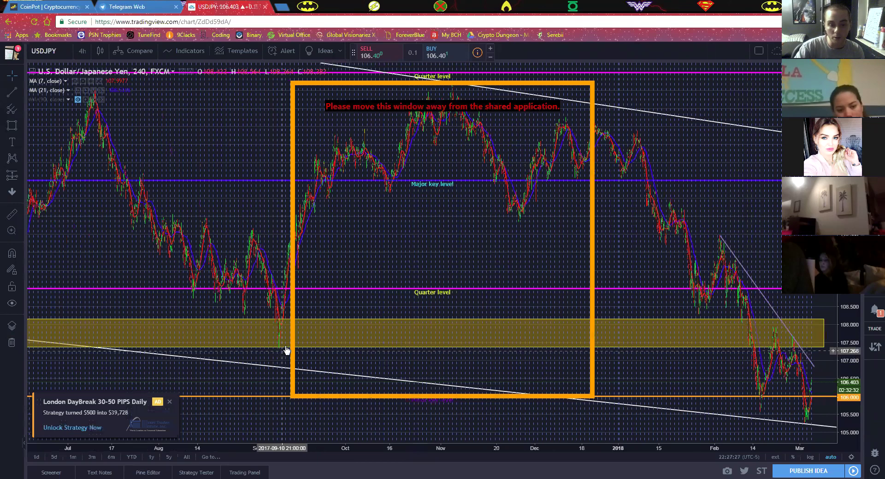
scroll(290, 352, "down", 2)
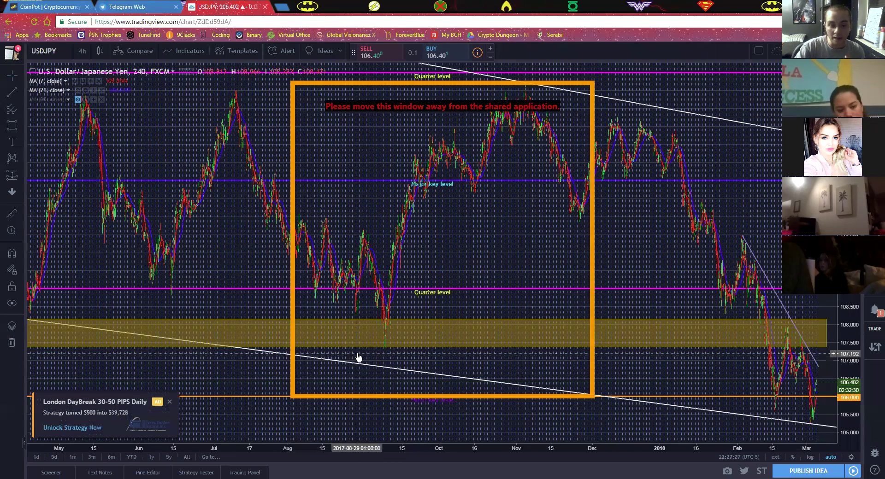
scroll(255, 349, "down", 1)
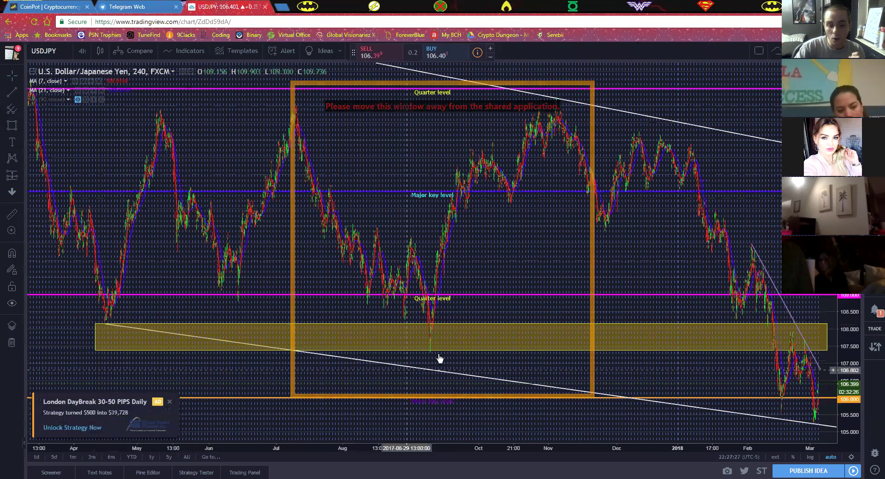
scroll(430, 359, "up", 1)
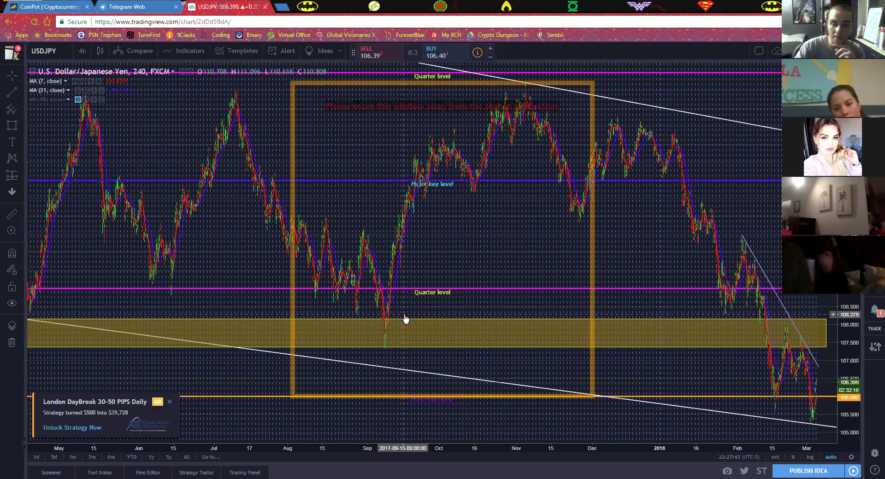
scroll(404, 318, "up", 1)
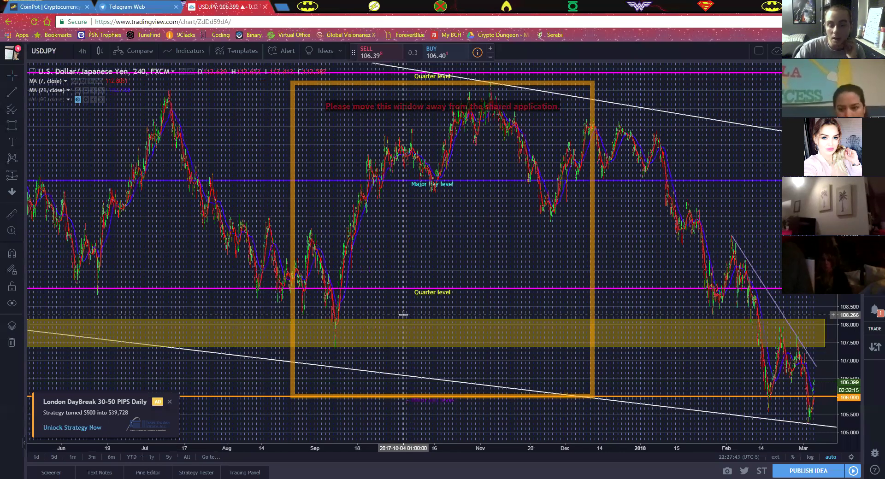
scroll(403, 315, "up", 1)
scroll(404, 314, "up", 3)
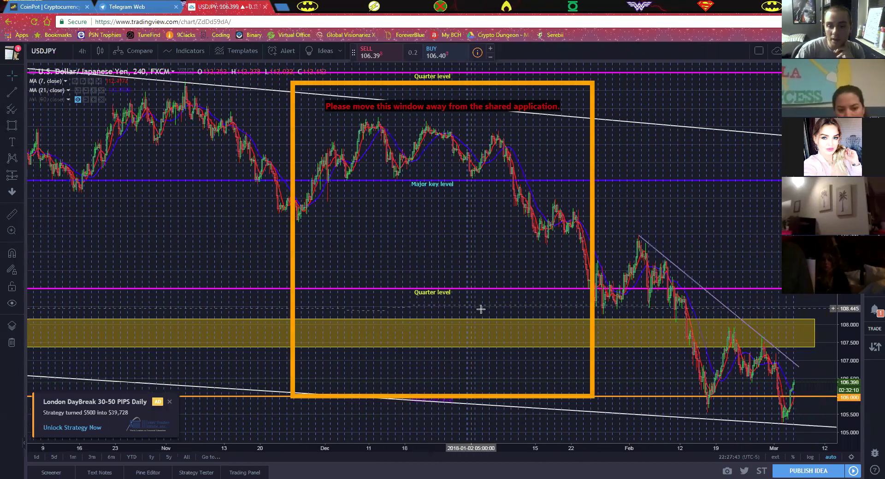
Step: Follow the 4-hour decline from November to March, focusing on the yellow zone and the descending trendline's recent end
left_click_drag(466, 310, 346, 310)
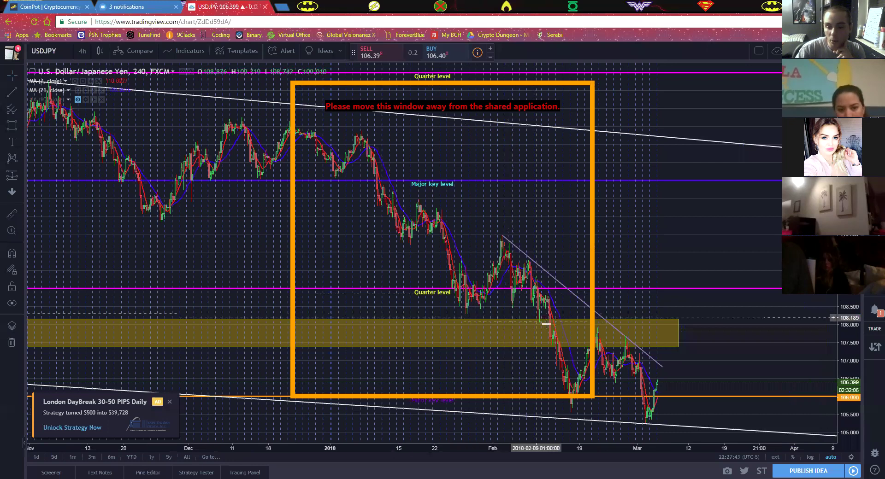
left_click_drag(557, 332, 405, 295)
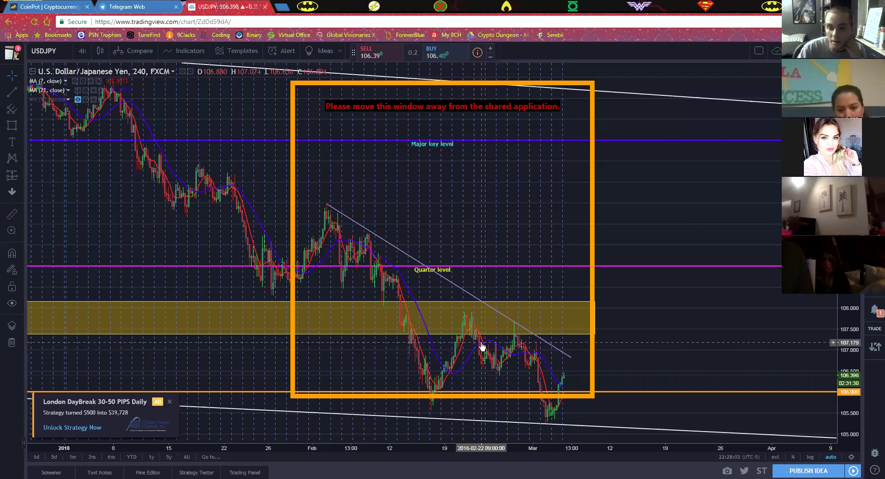
scroll(479, 350, "up", 2)
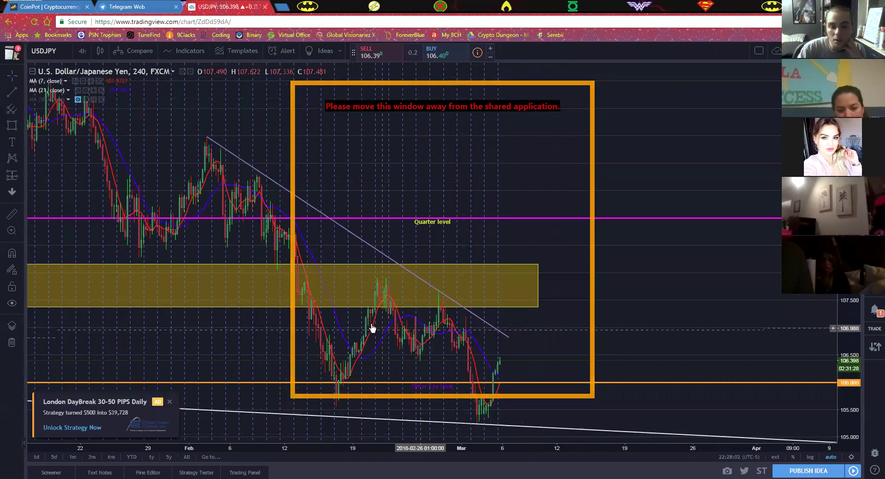
scroll(373, 328, "down", 1)
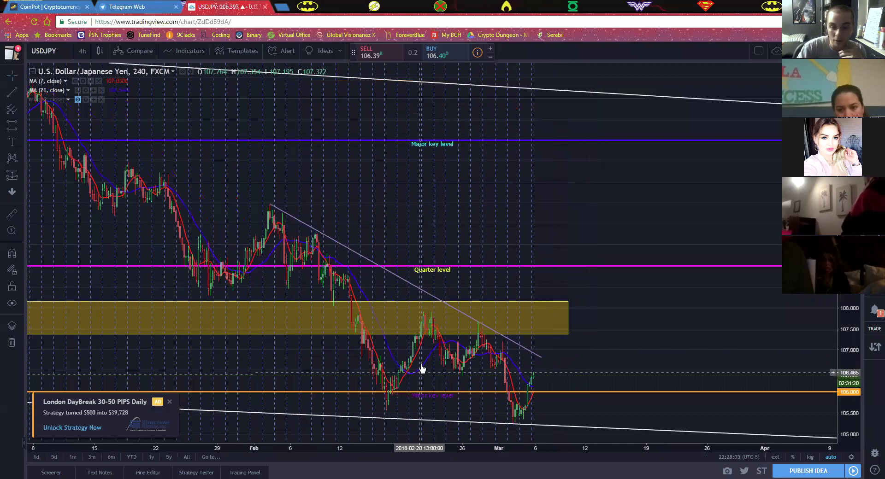
scroll(421, 367, "down", 2)
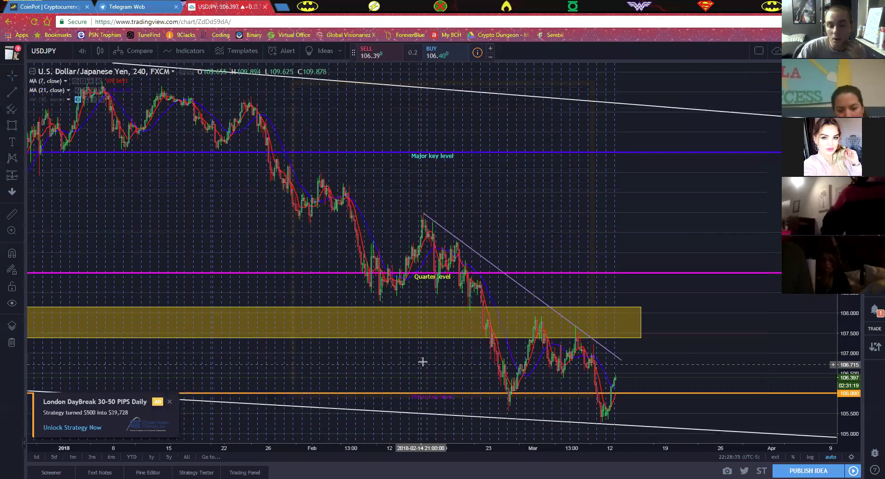
scroll(507, 350, "up", 2)
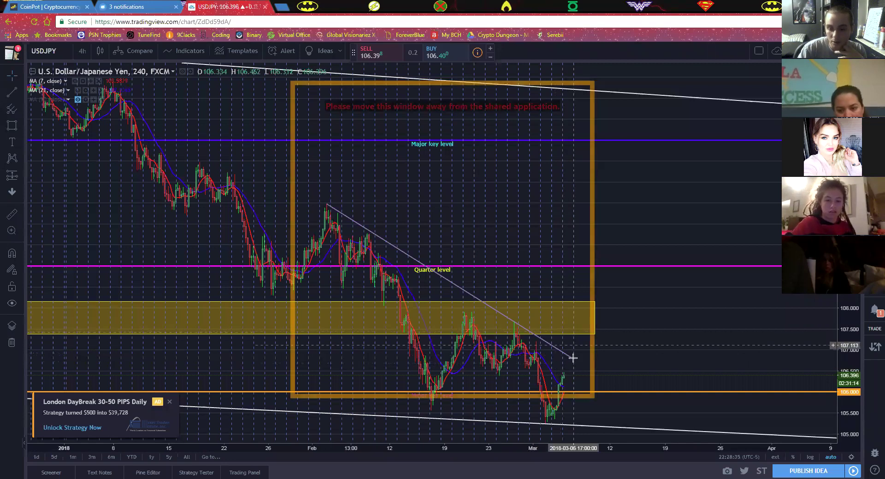
left_click(571, 357)
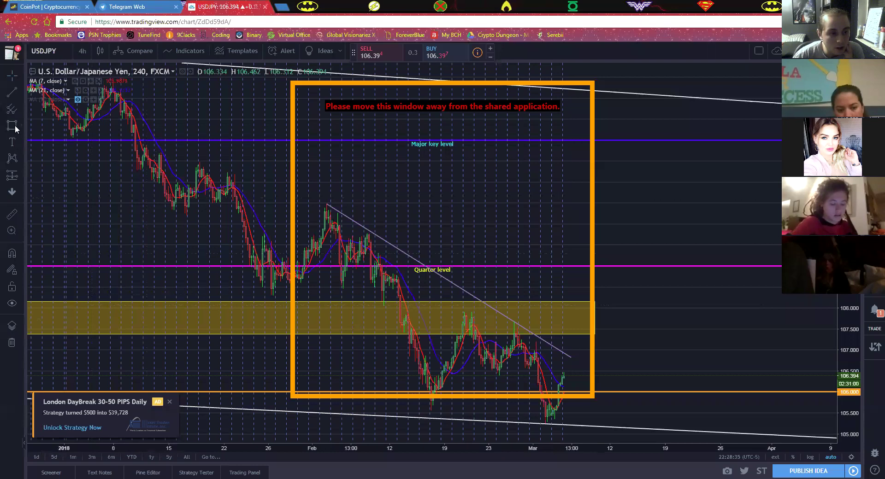
Step: Draw a rectangle from February 13 17:00 to March 9 05:00 between 106.948 and about 106.593, and delete it
left_click_drag(407, 351, 435, 350)
mouse_move(646, 365)
left_mouse_down()
mouse_move(681, 364)
mouse_move(602, 367)
left_mouse_up()
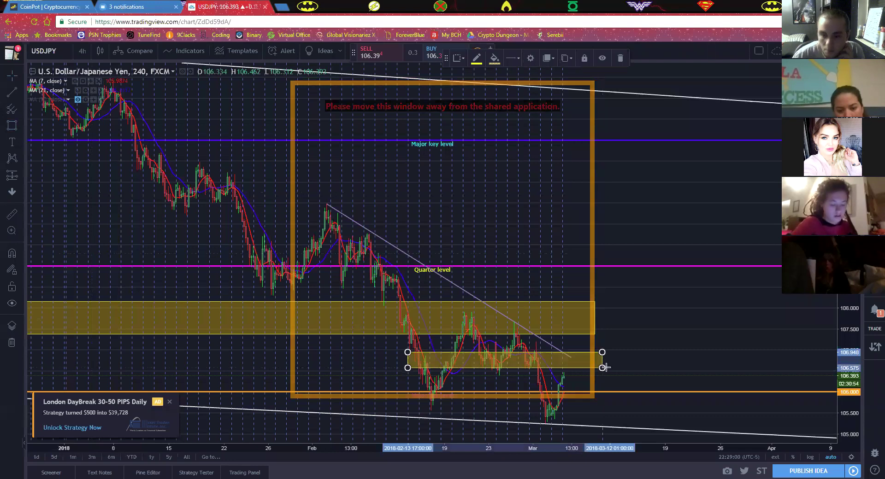
left_click(634, 346)
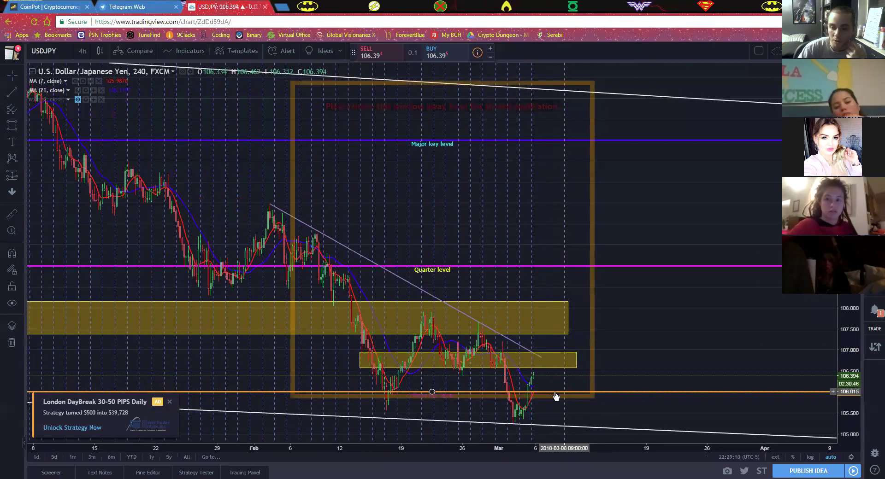
scroll(526, 402, "up", 2)
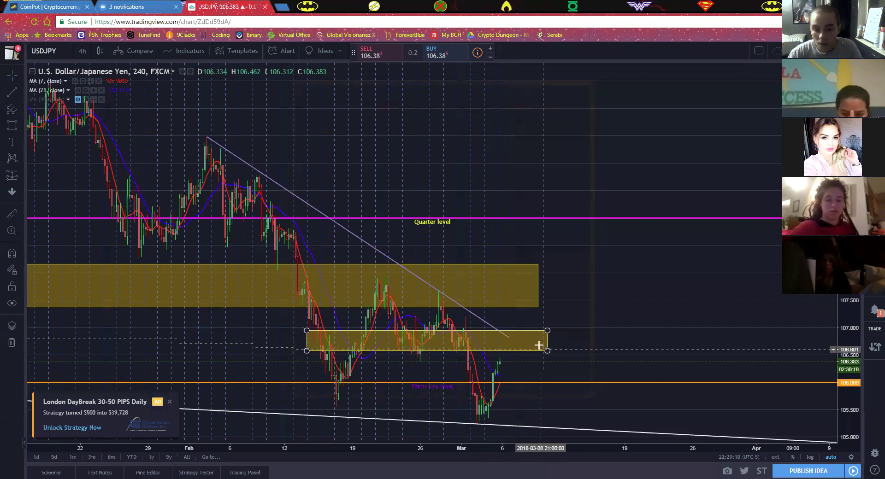
left_click_drag(548, 352, 545, 351)
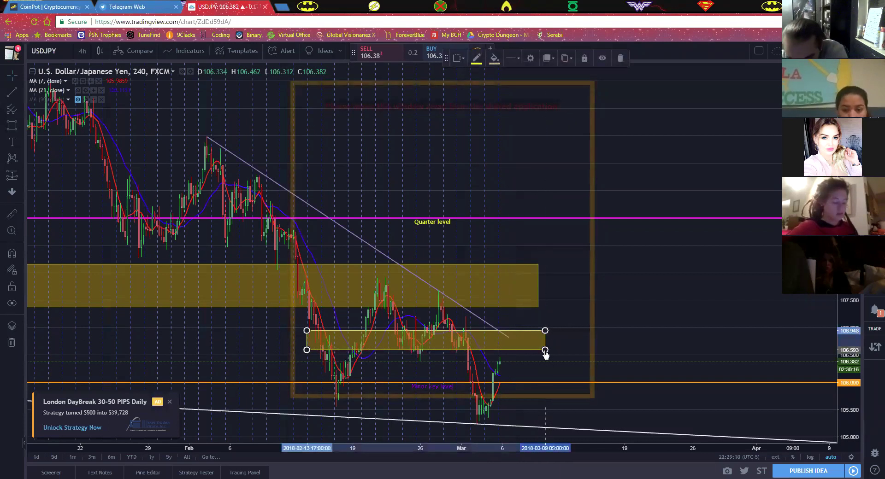
key("Delete")
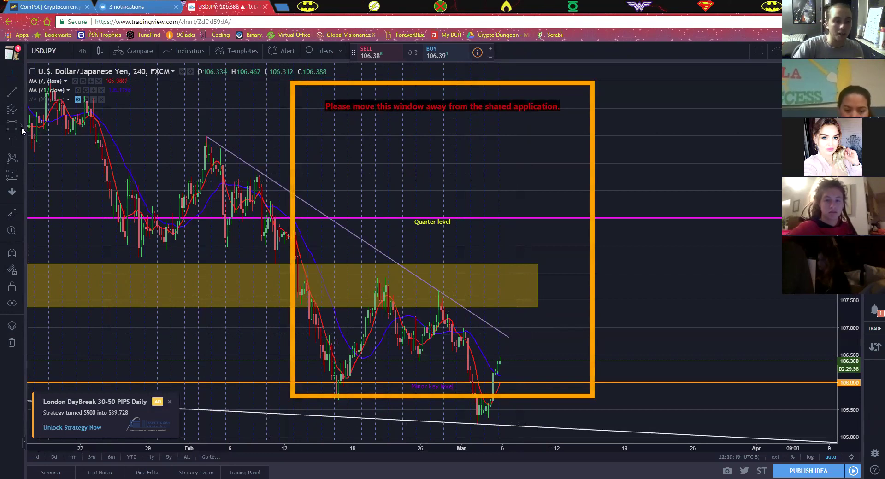
Step: Choose the Fib Retracement tool and hide the advertisement covering part of the chart
left_click(22, 145)
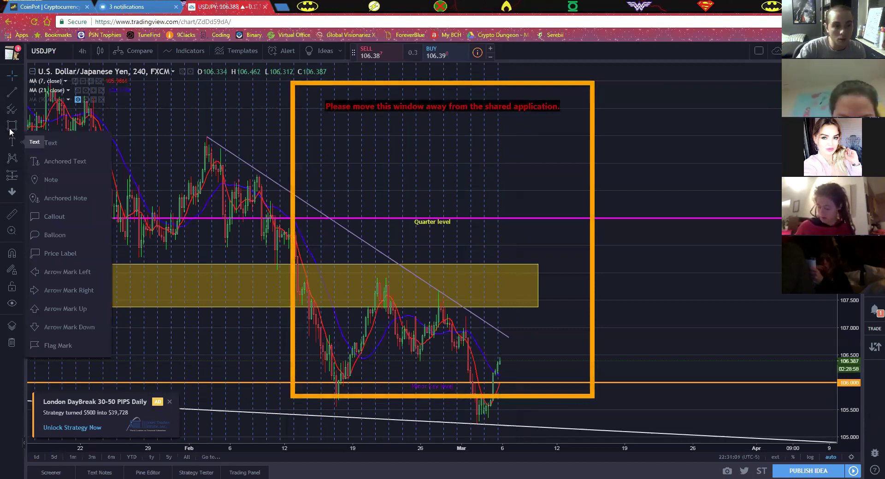
left_click(21, 109)
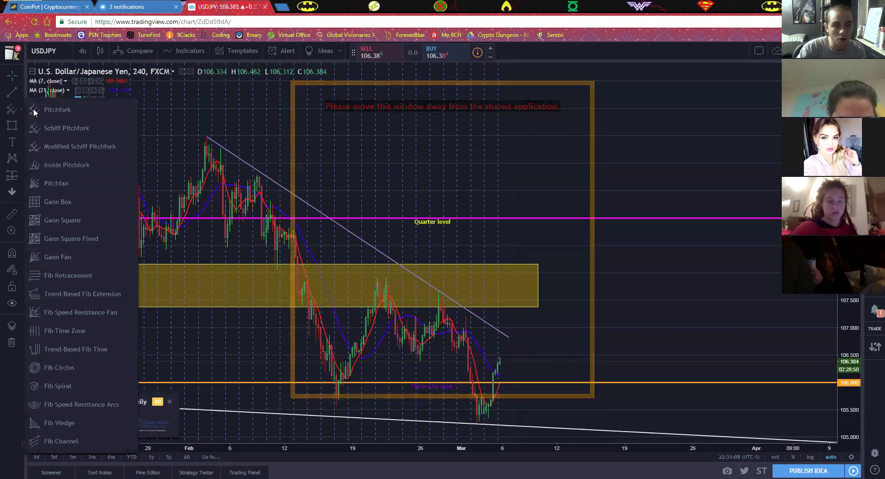
left_click(83, 275)
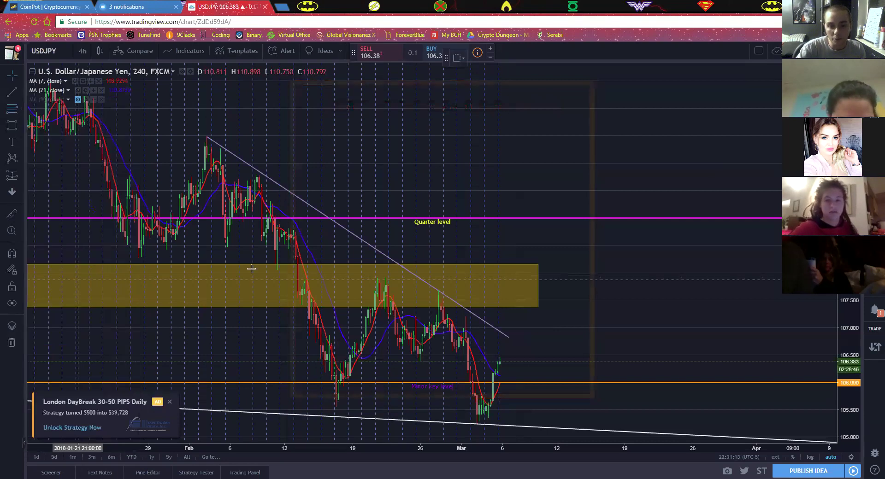
scroll(272, 267, "up", 2)
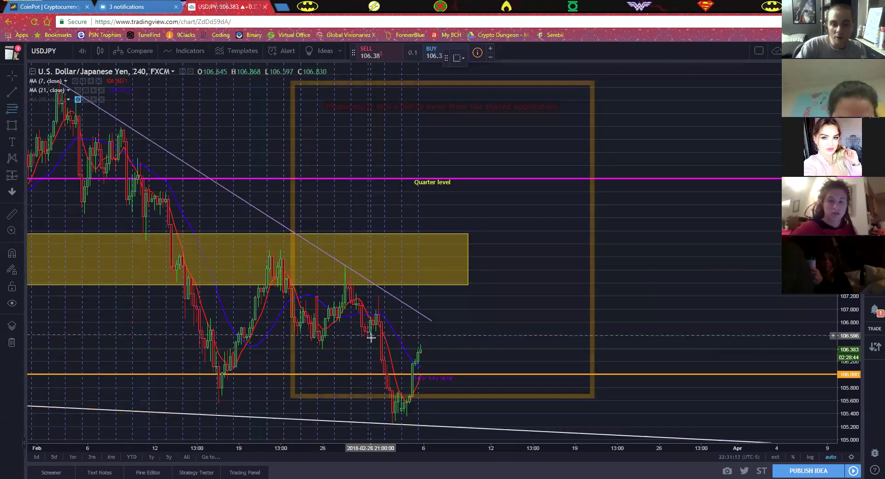
scroll(372, 346, "down", 1)
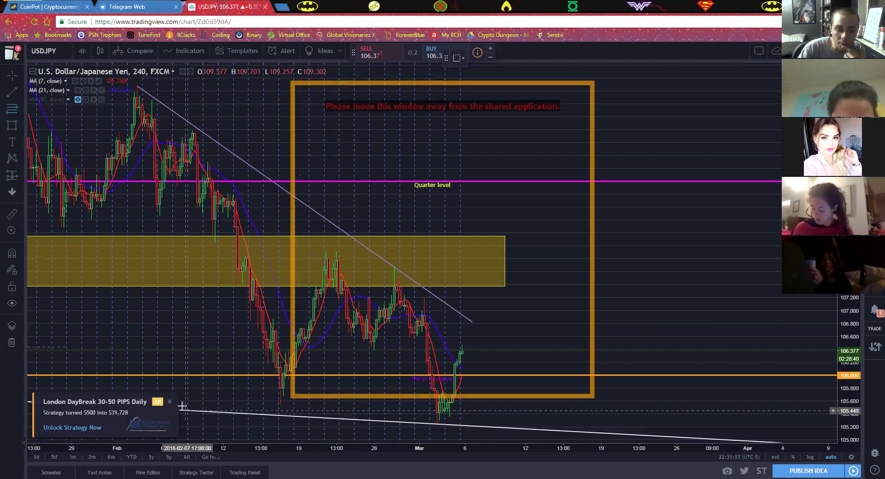
left_click(169, 402)
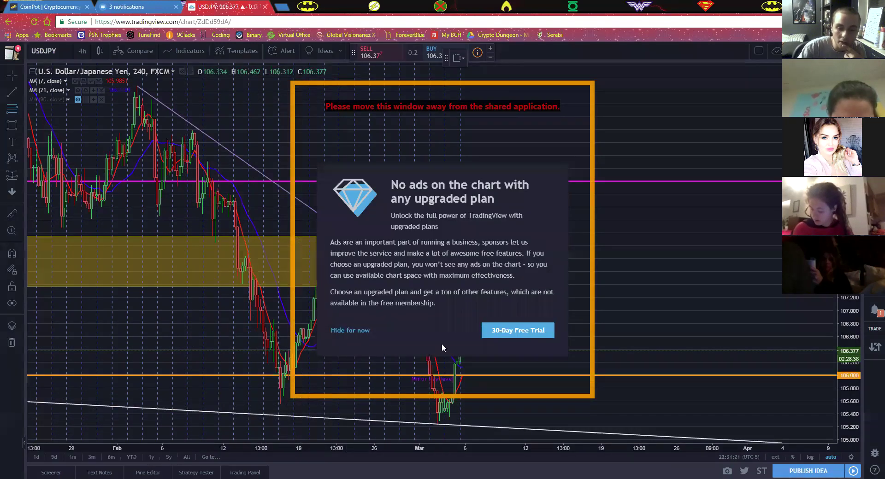
left_click(352, 331)
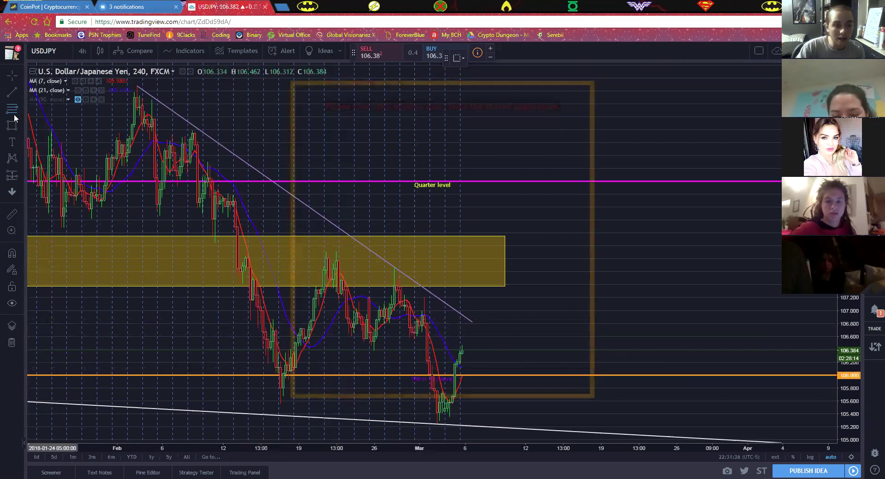
Step: Draw a Fibonacci retracement from the March 2 low at 105.255 up to about 107.69 on March 12, and delete it
left_click(437, 423)
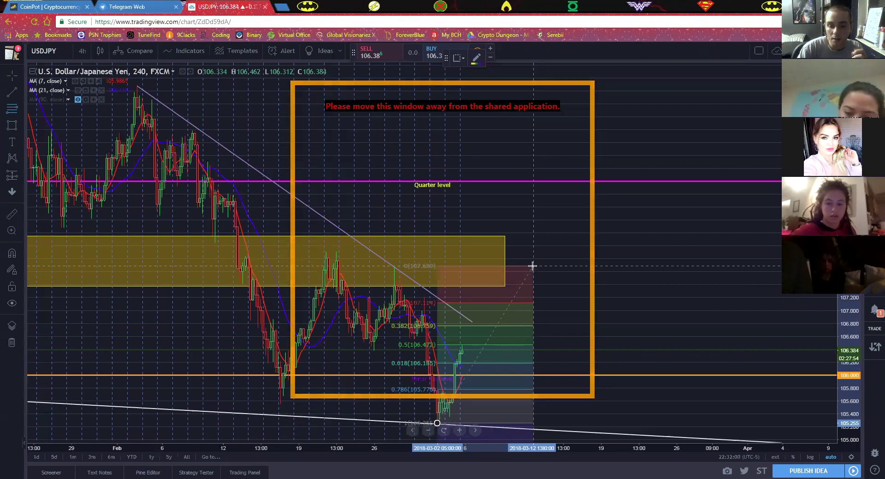
left_click(533, 266)
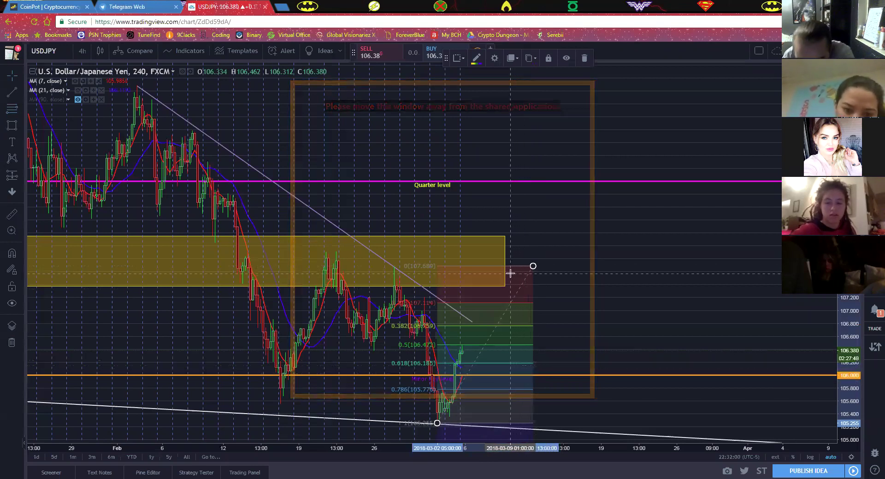
key("Delete")
left_click(413, 286)
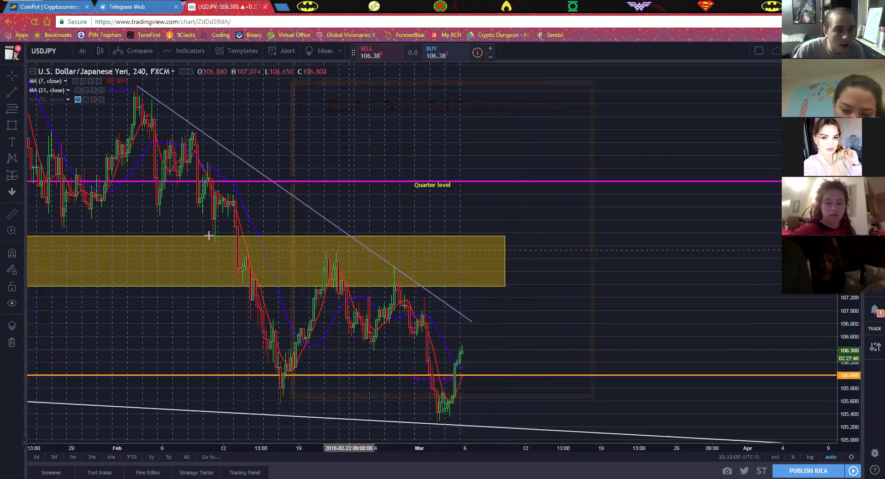
Step: Draw a Fibonacci retracement from the February 27 09:00 high at about 107.66 down to 105.248 on March 19 09:00
left_click(12, 108)
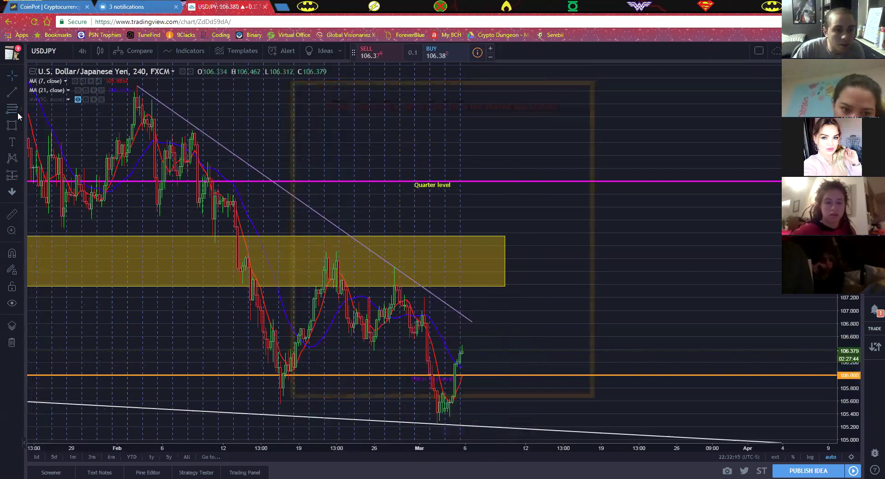
left_click(394, 268)
left_click(478, 368)
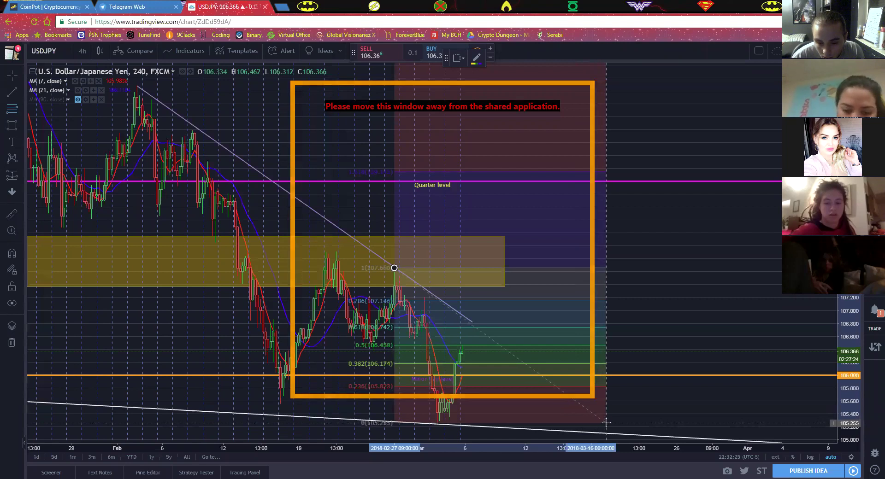
left_click(606, 423)
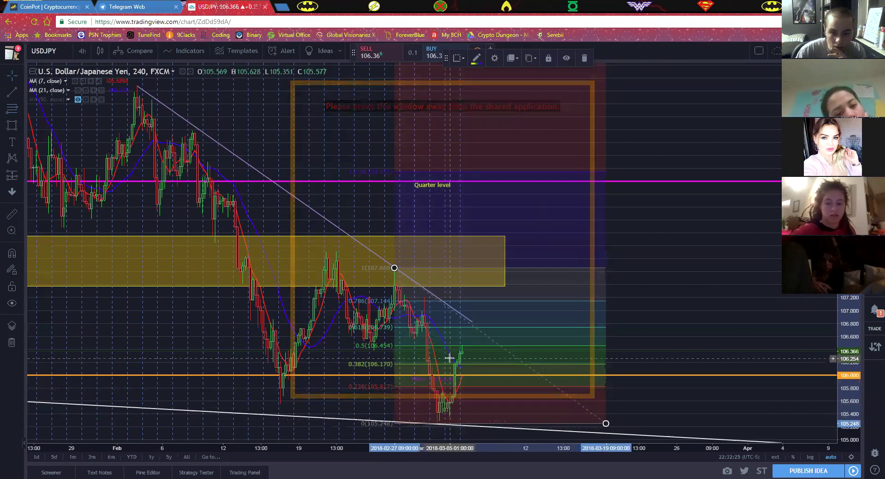
Step: Raise the retracement's upper anchor to the tip of the February 27 swing high at about 107.688
scroll(455, 373, "up", 2)
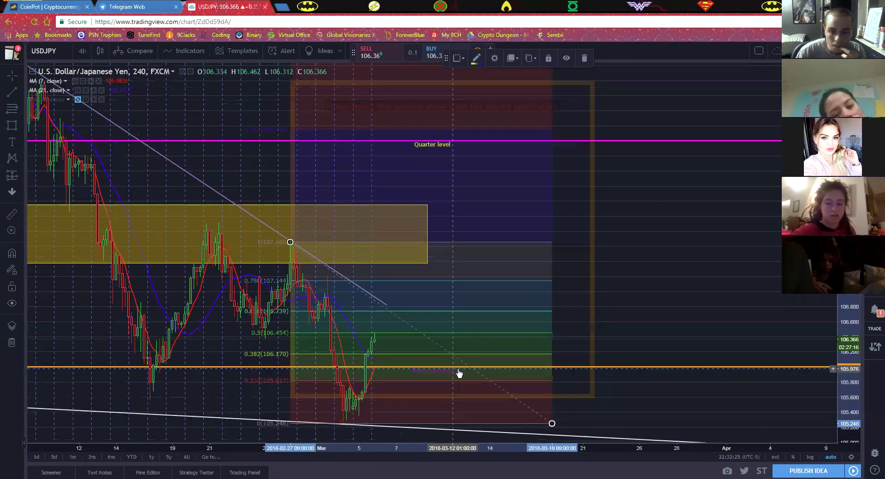
scroll(458, 373, "up", 2)
left_click_drag(562, 316, 648, 329)
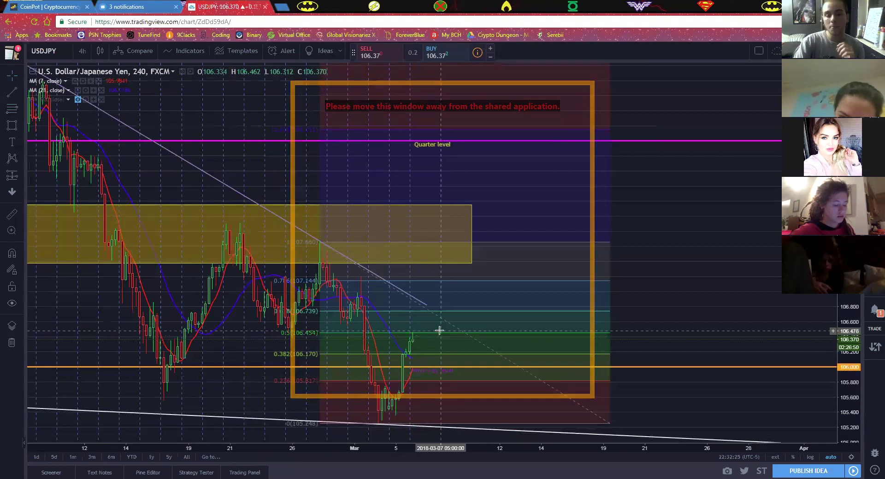
left_click(320, 247)
left_click_drag(320, 247, 319, 239)
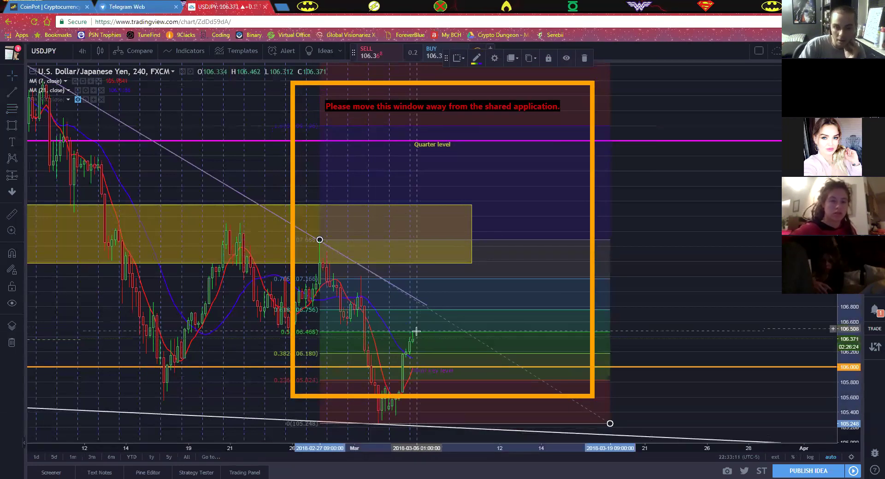
Step: Compare the recent 4-hour candles with the Fibonacci levels and switch the chart to the 1-hour timeframe
scroll(361, 336, "up", 2)
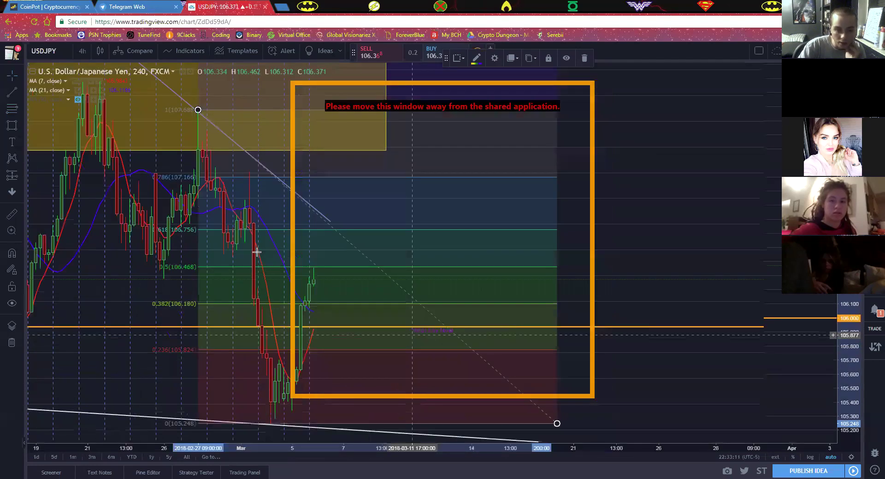
scroll(257, 257, "up", 1)
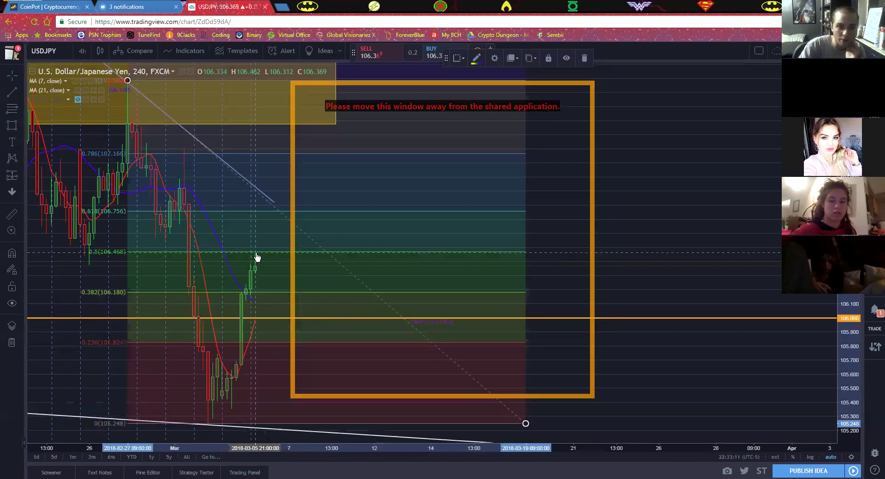
scroll(267, 286, "down", 1)
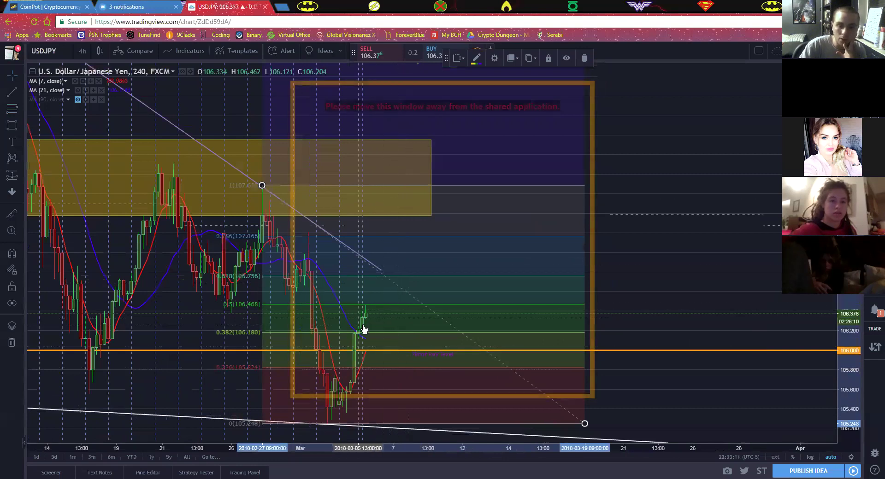
scroll(327, 314, "up", 2)
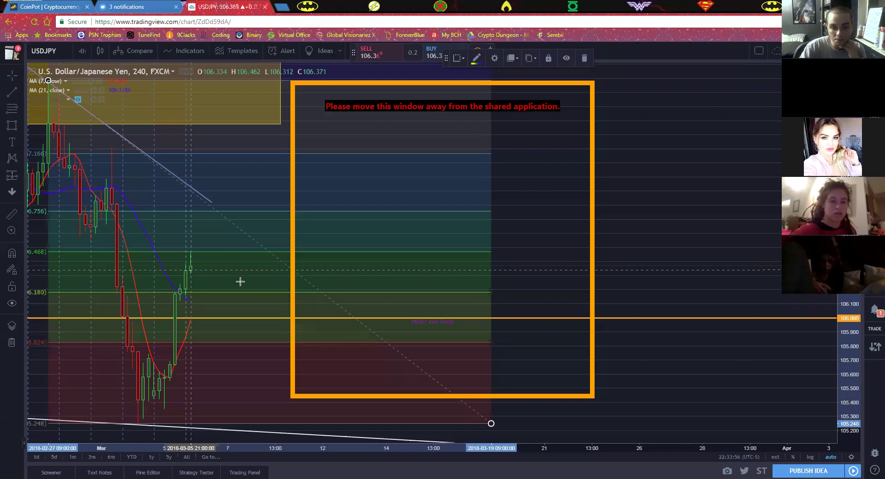
scroll(243, 293, "down", 2)
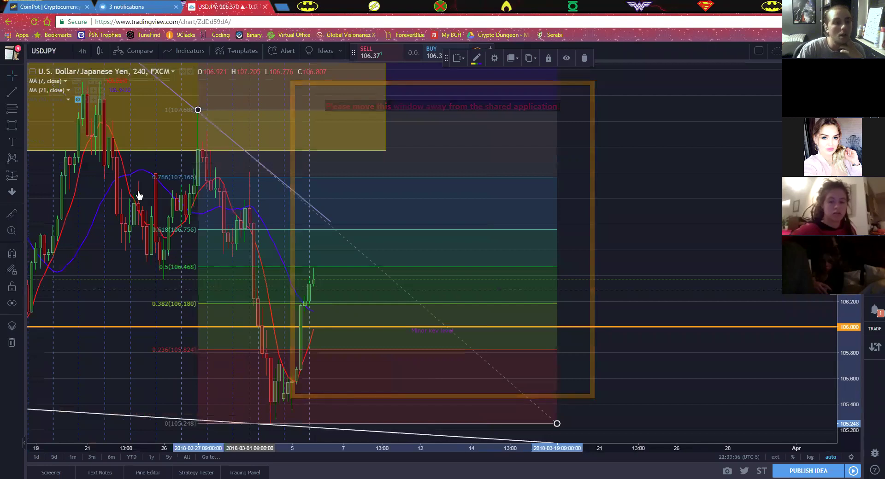
left_click(86, 52)
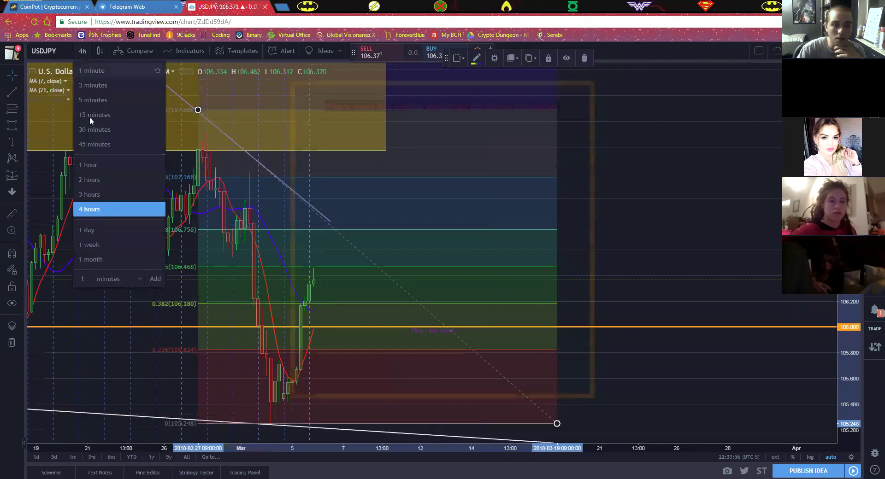
left_click(98, 169)
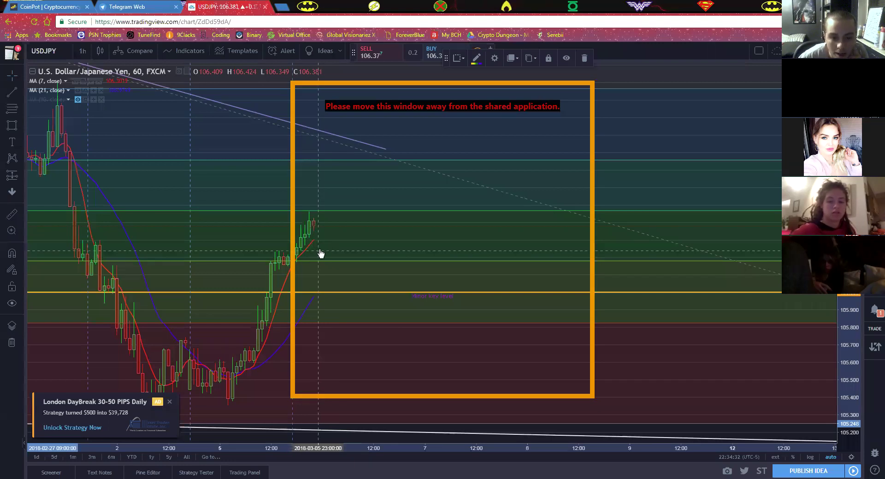
Step: Switch the USDJPY chart from the 1-hour to the 15-minute timeframe
scroll(318, 251, "left", 2)
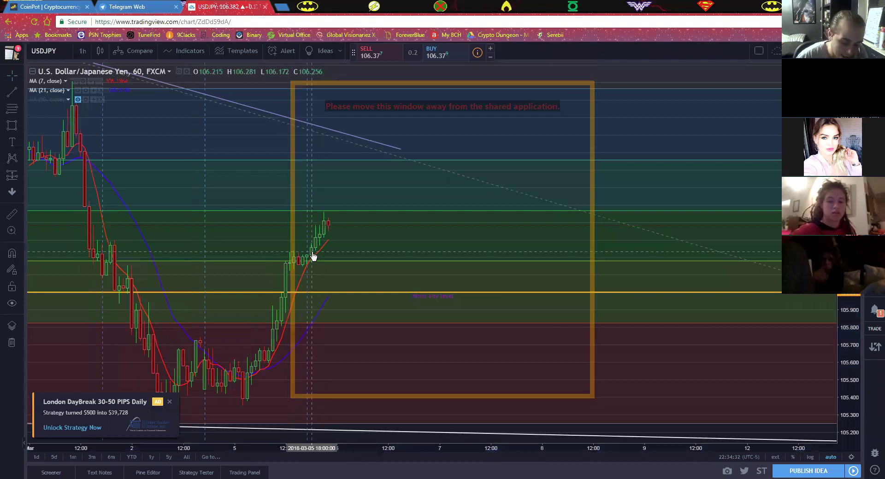
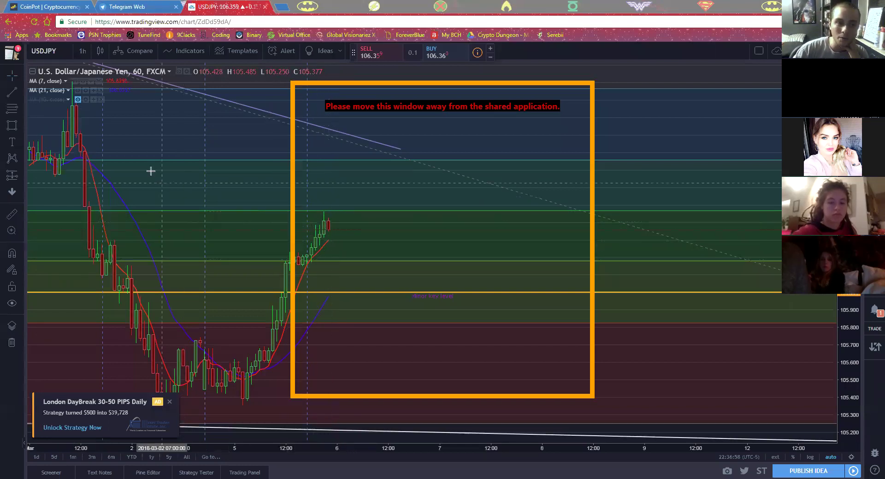
left_click(83, 51)
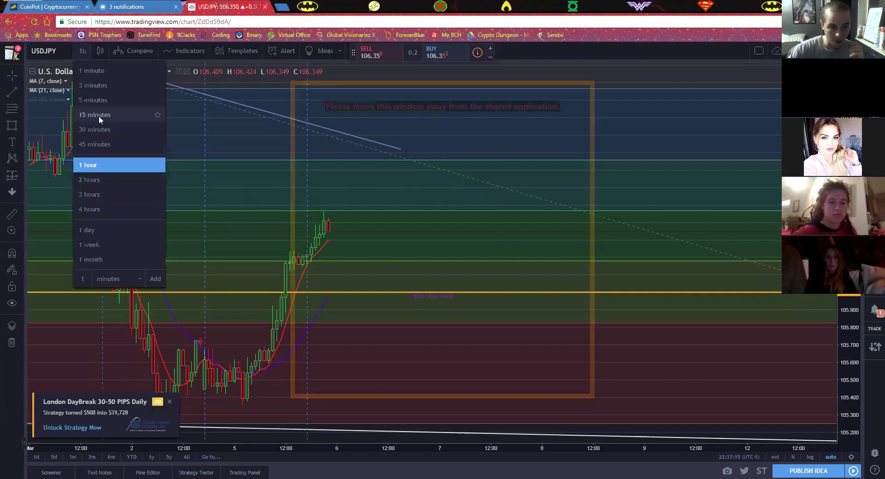
left_click(99, 115)
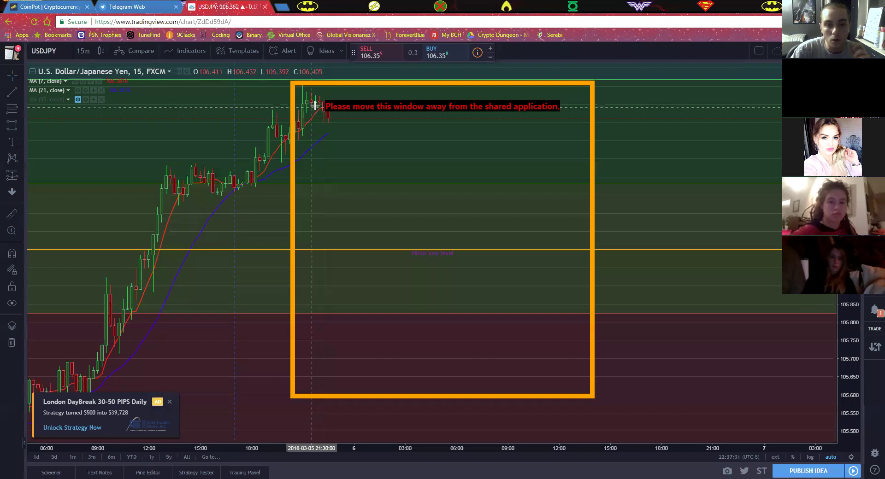
Step: Examine the recent 15-minute USDJPY candles against the 7 and 21 moving averages and the Fibonacci retracement levels
scroll(318, 106, "up", 2)
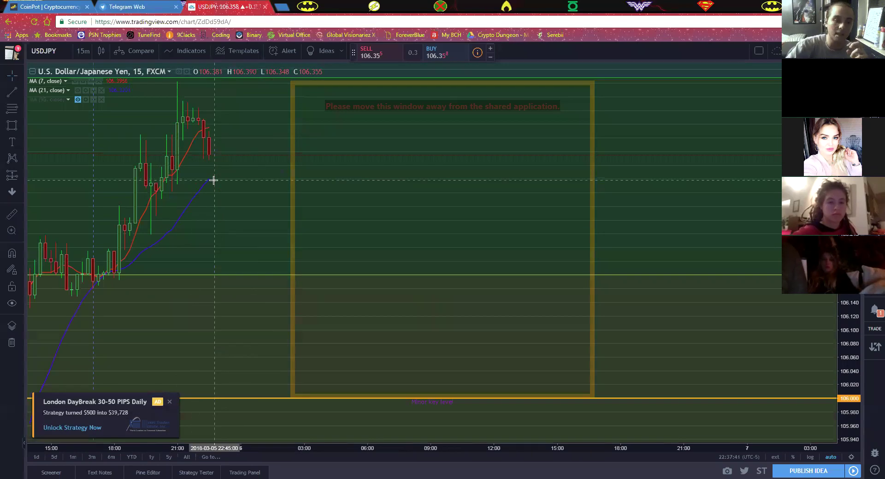
scroll(213, 182, "down", 2)
scroll(214, 183, "down", 3)
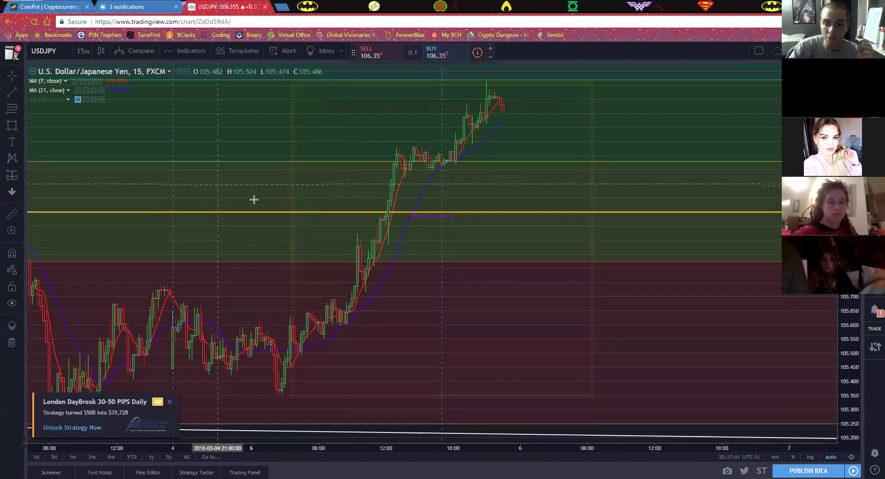
scroll(253, 199, "down", 1)
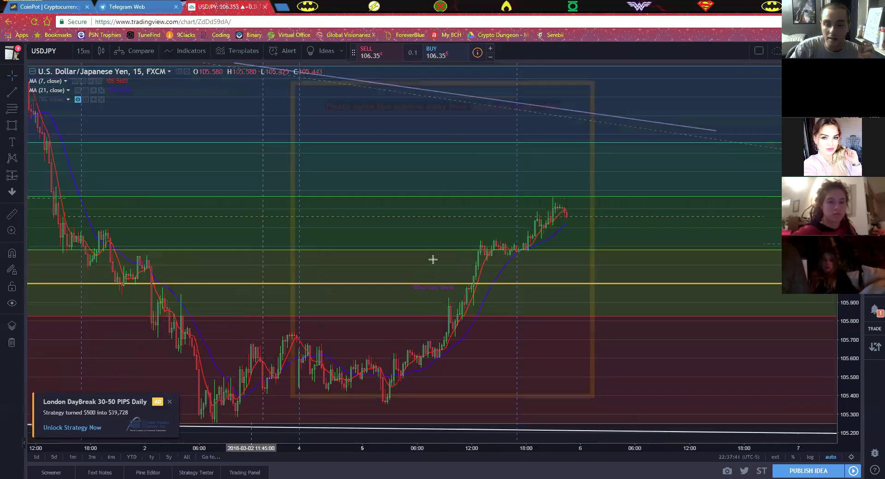
scroll(459, 277, "up", 3)
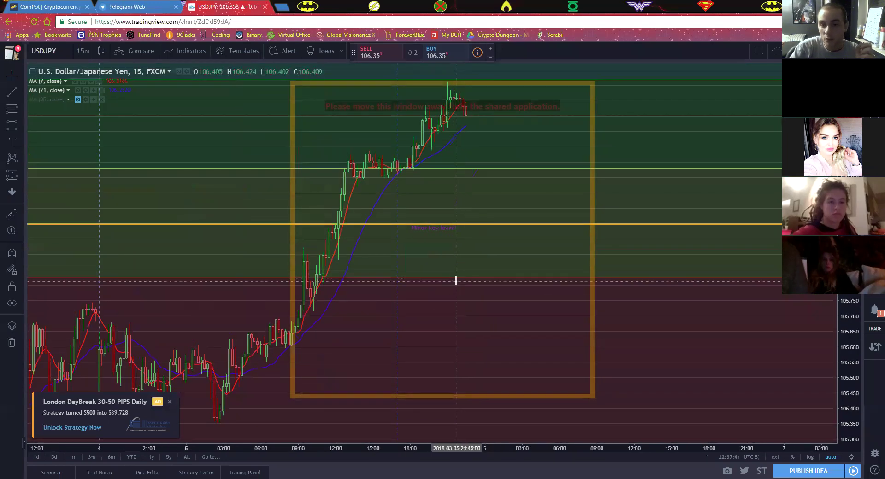
scroll(454, 285, "up", 1)
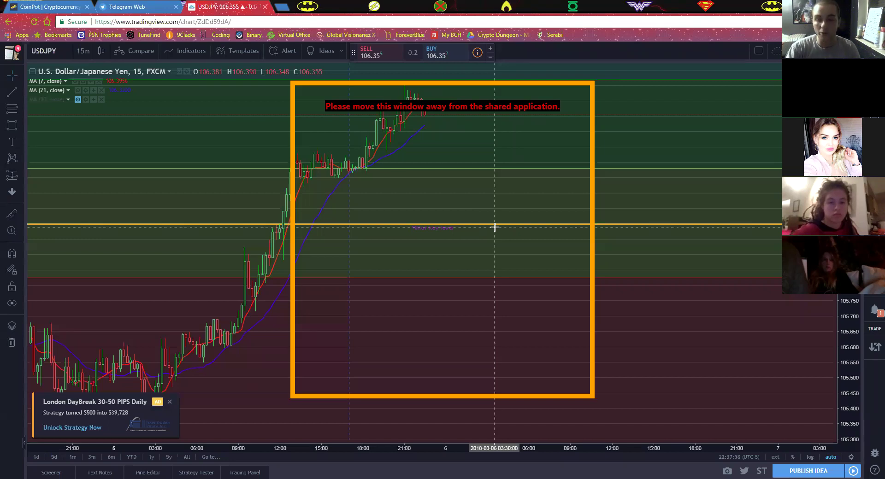
scroll(499, 262, "up", 1)
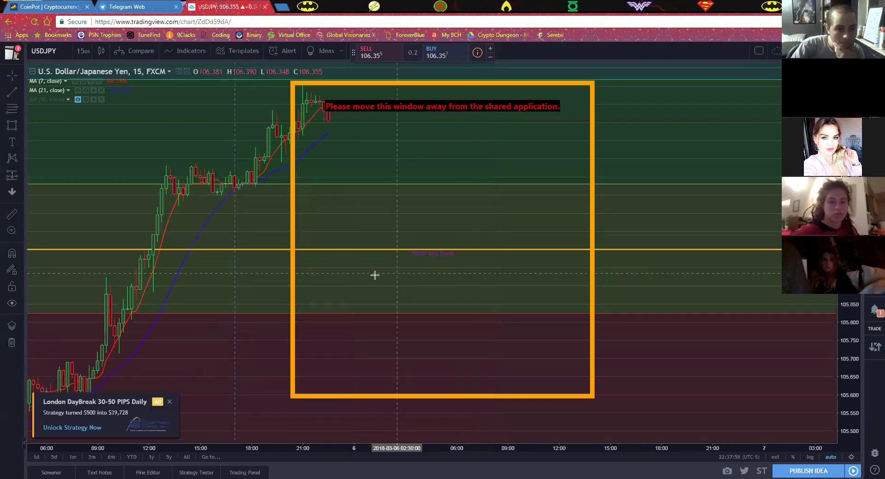
scroll(327, 259, "down", 3)
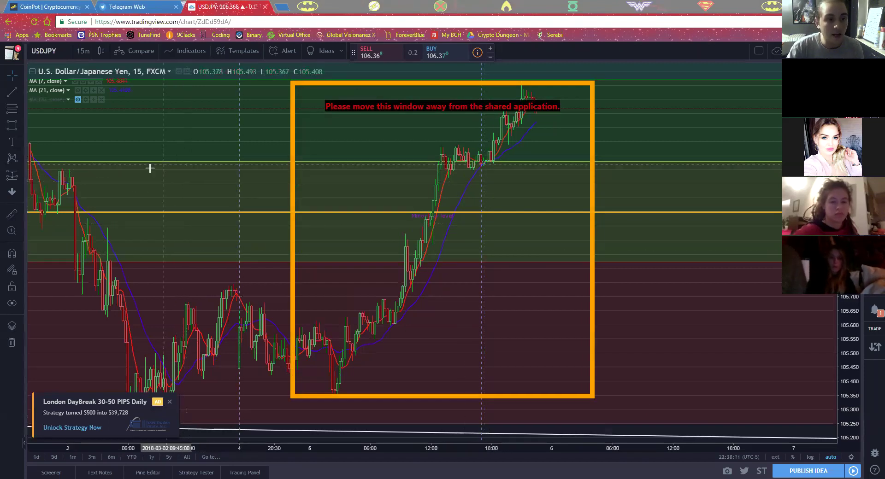
Step: Change the chart symbol to DXY, the US Dollar Currency Index from TVC
left_click(86, 55)
left_click(85, 54)
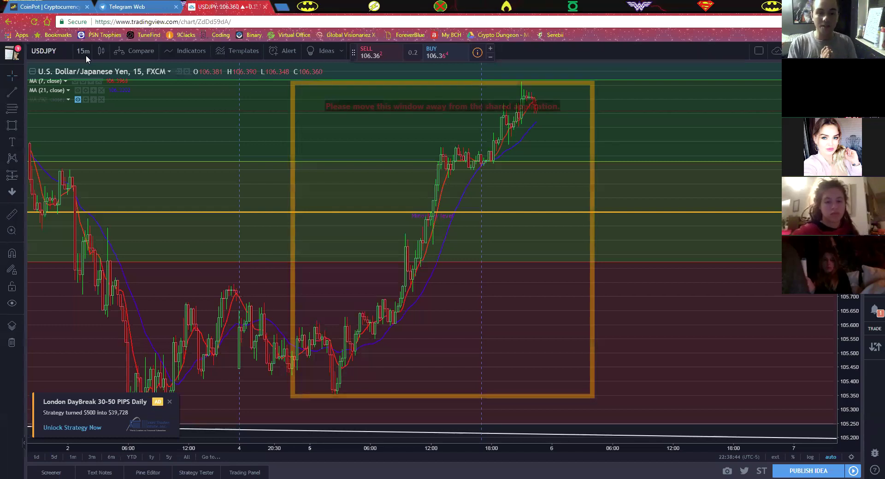
left_click(68, 55)
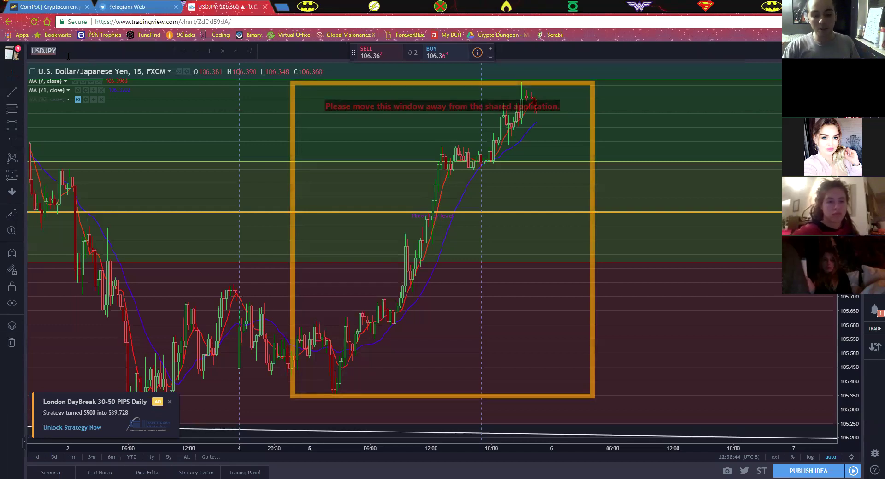
type("DXY")
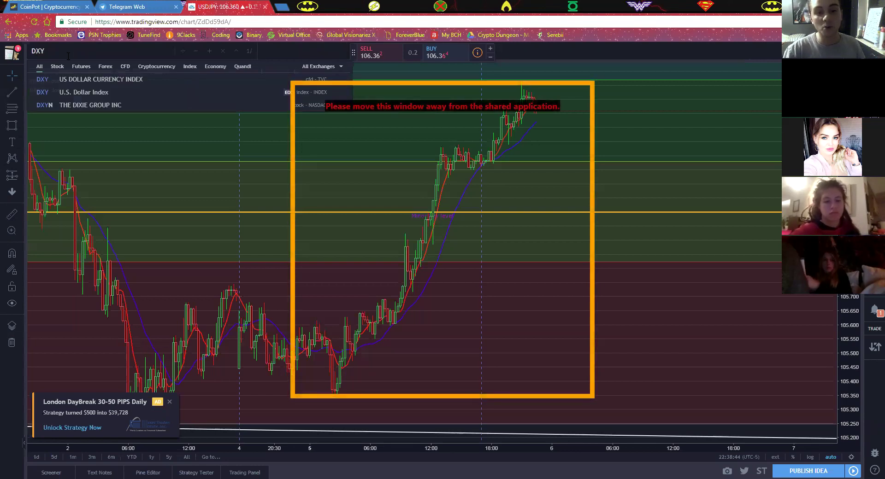
left_click(78, 79)
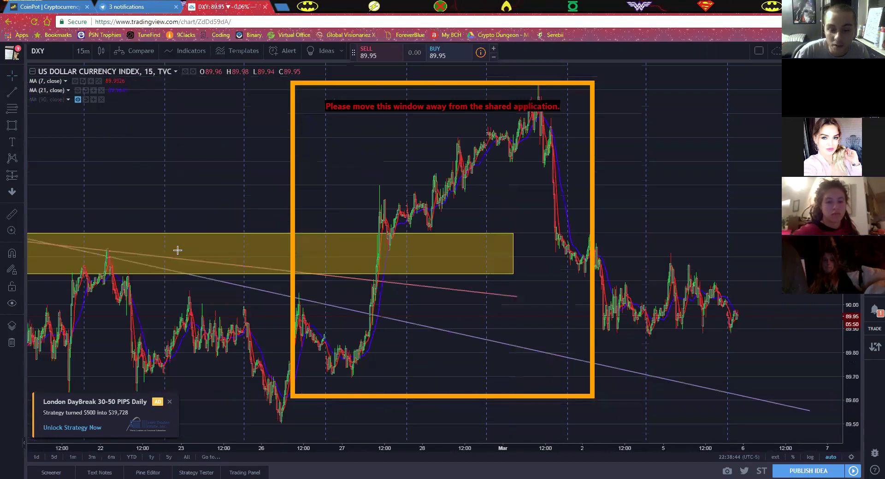
Step: Switch the dollar index to the 1-month timeframe and examine its long-term swings, moving averages and the recent white trendlines
scroll(158, 258, "up", 2)
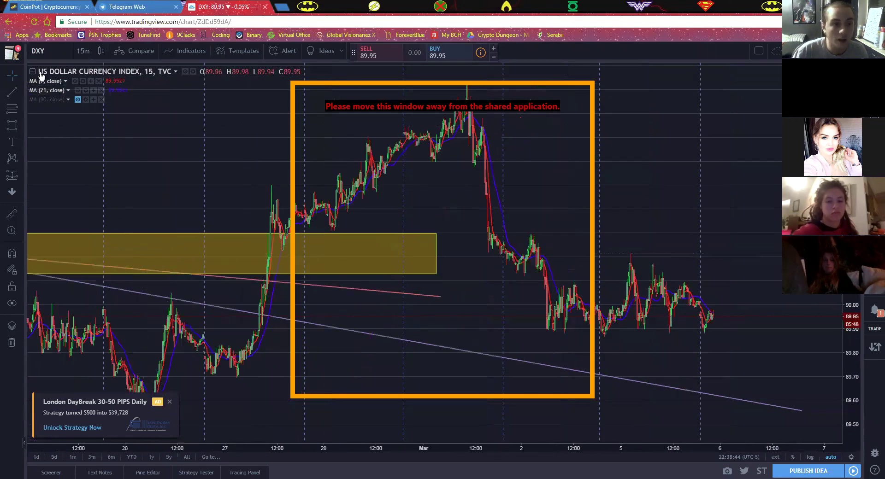
left_click(81, 54)
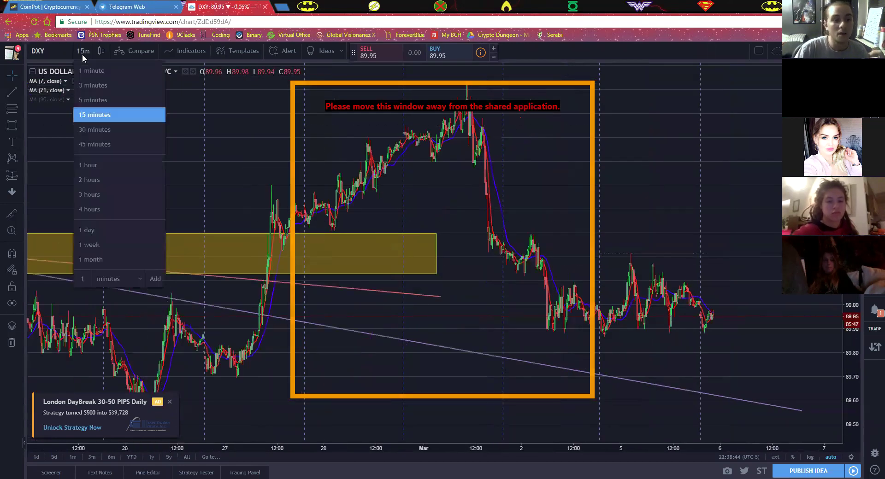
left_click(96, 259)
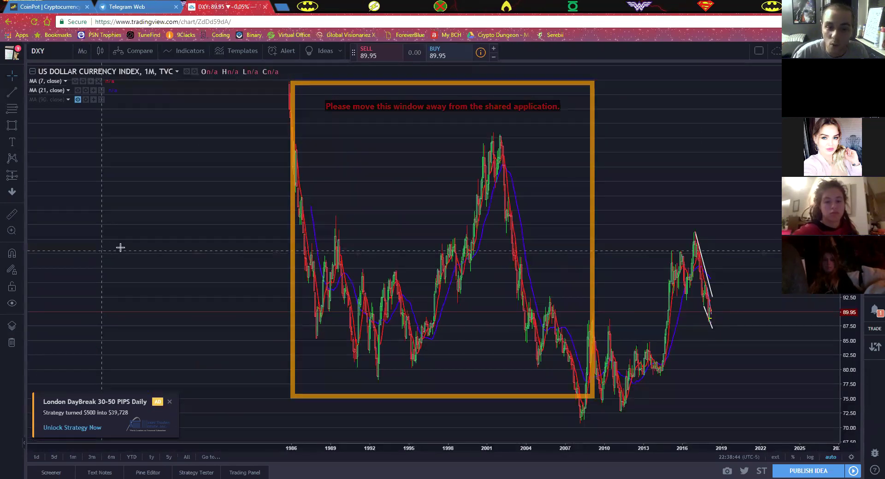
scroll(120, 248, "up", 1)
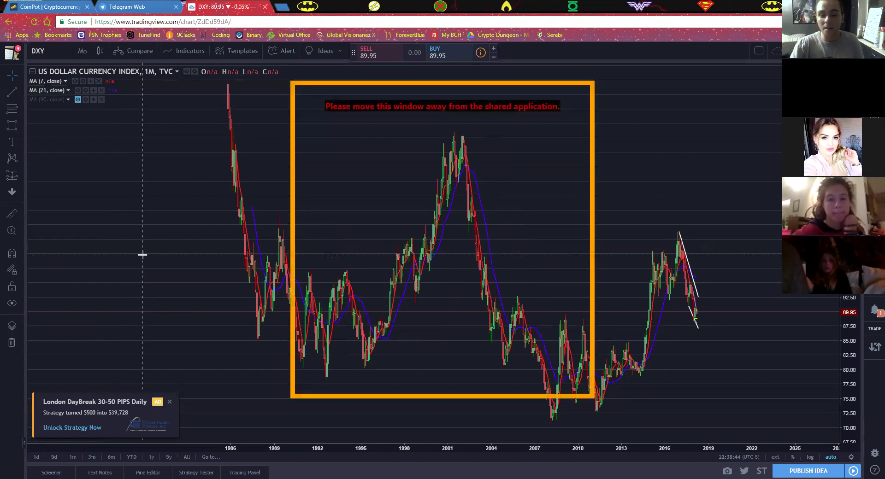
scroll(161, 252, "up", 2)
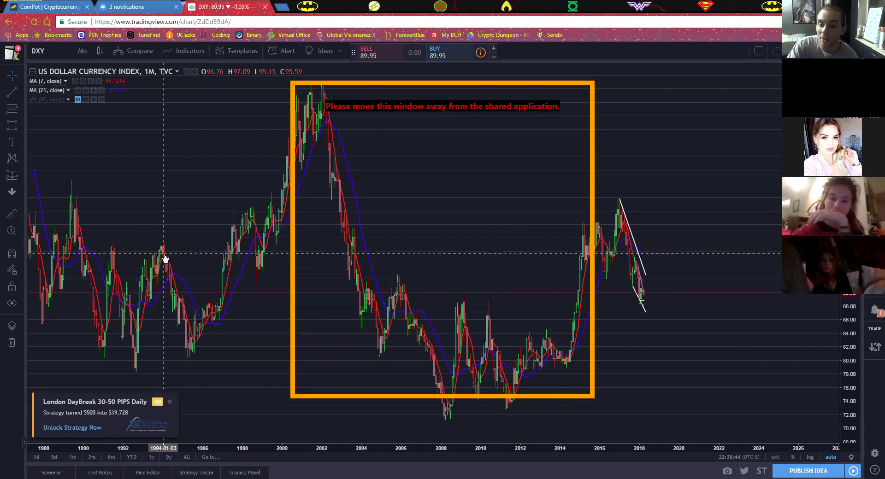
scroll(165, 258, "up", 2)
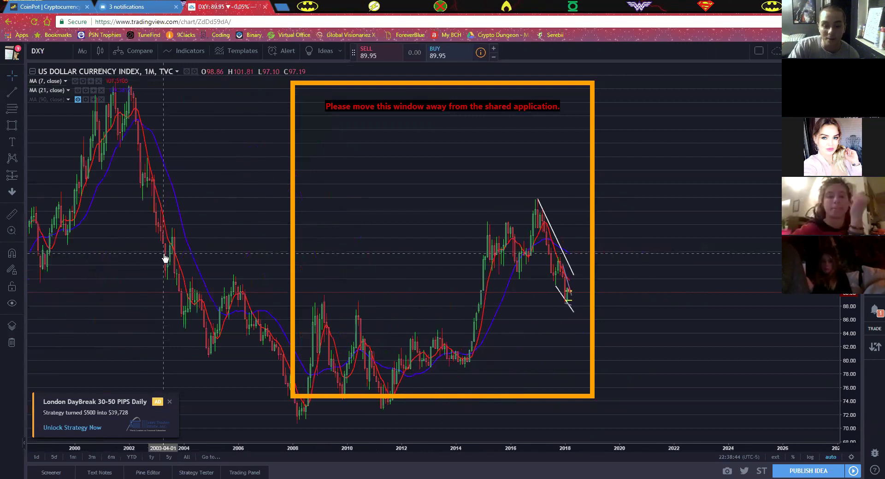
scroll(165, 258, "up", 1)
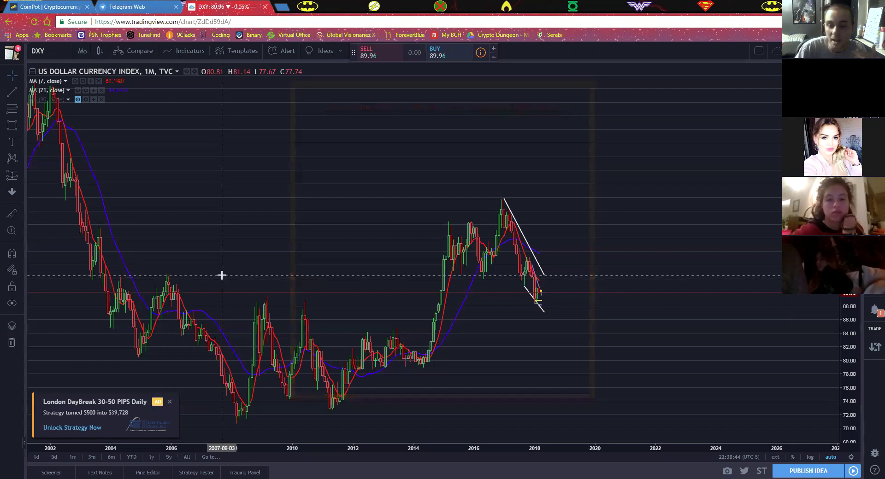
scroll(221, 276, "up", 3)
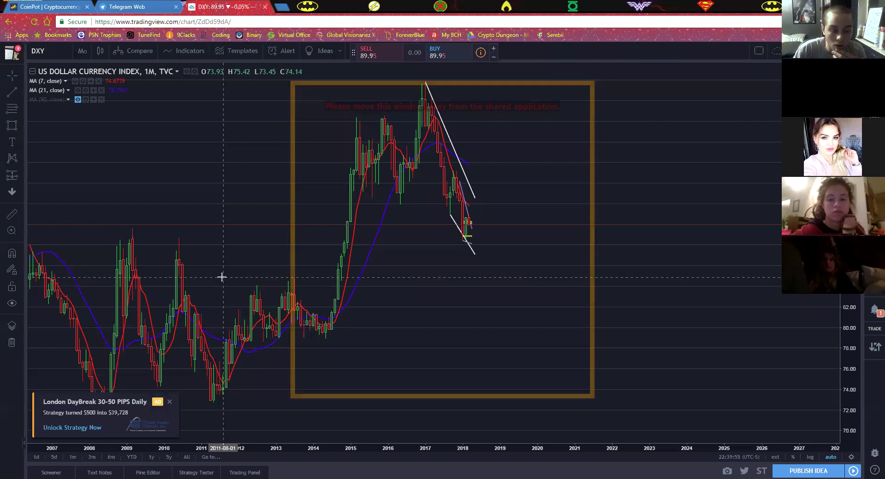
scroll(222, 276, "up", 2)
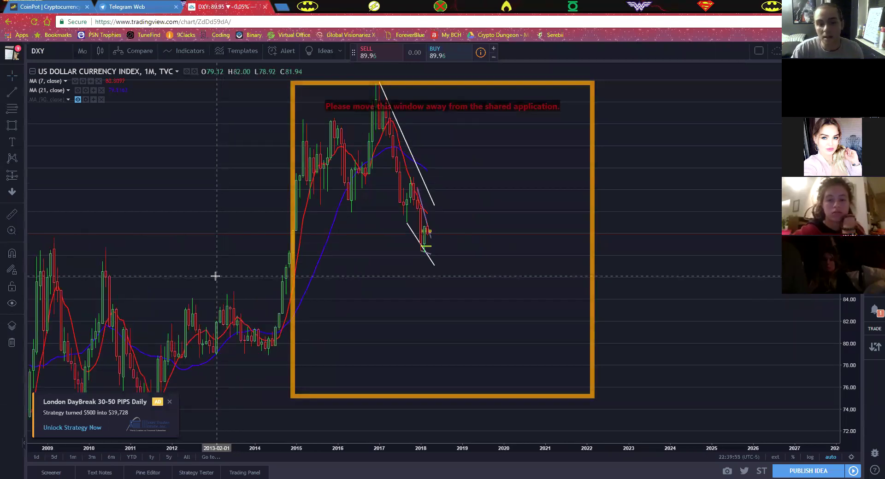
scroll(215, 276, "down", 2)
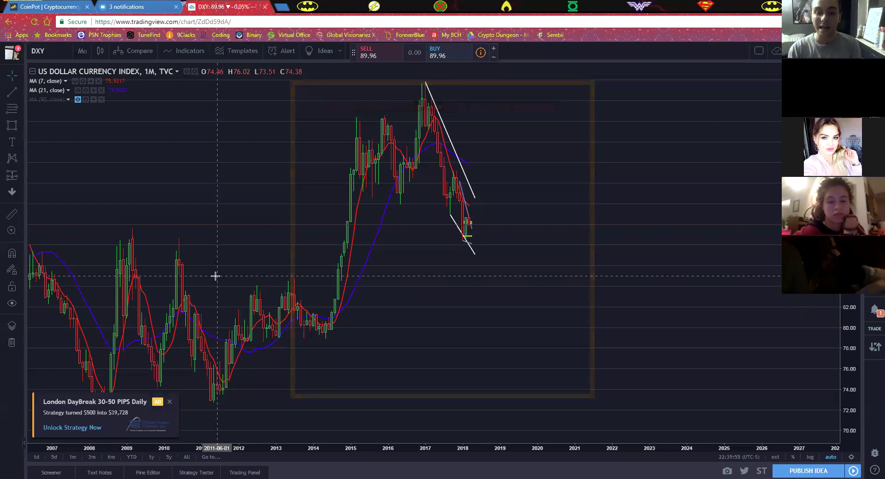
Step: View the dollar index on the 15-minute timeframe and switch it to the 4-hour timeframe
left_click(79, 50)
left_click(105, 114)
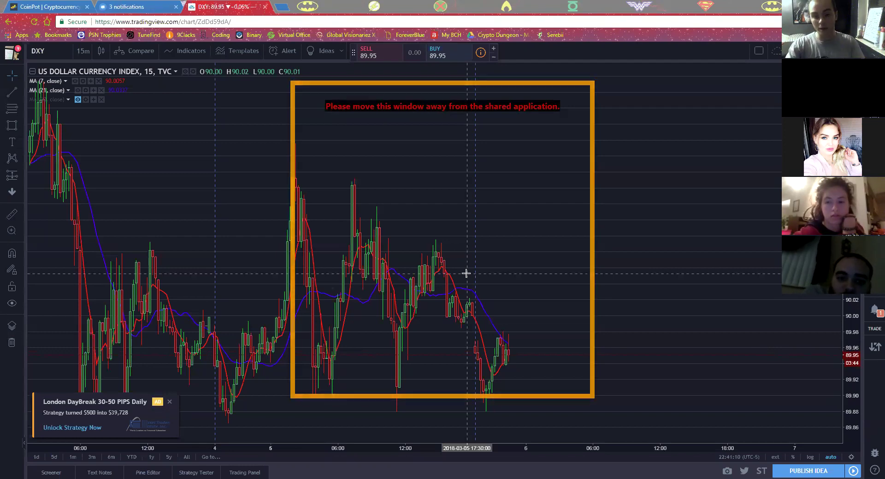
left_click(83, 51)
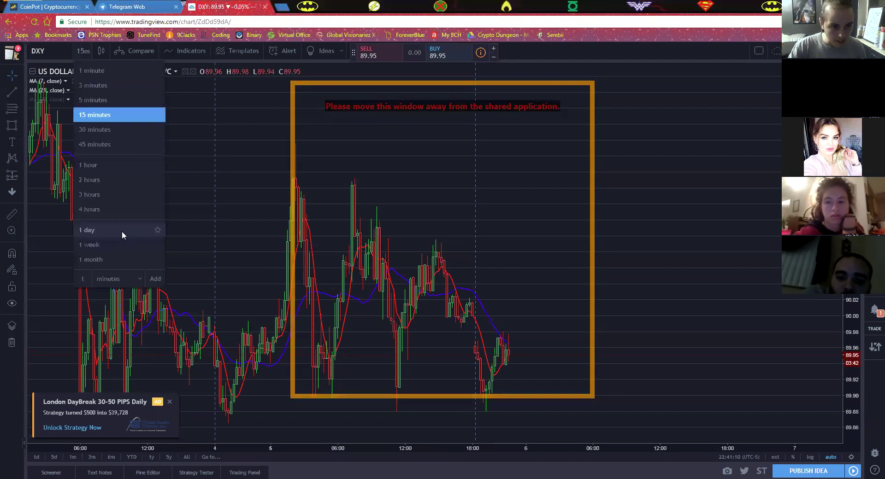
left_click(120, 210)
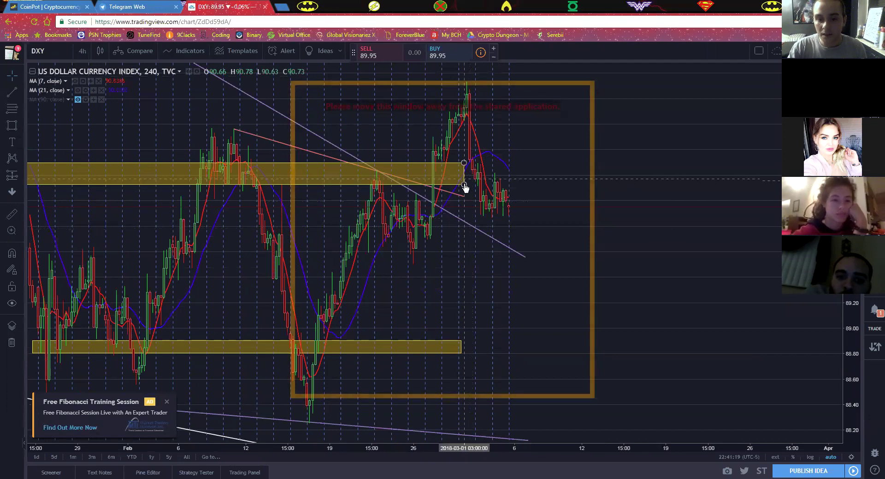
left_click_drag(466, 186, 508, 185)
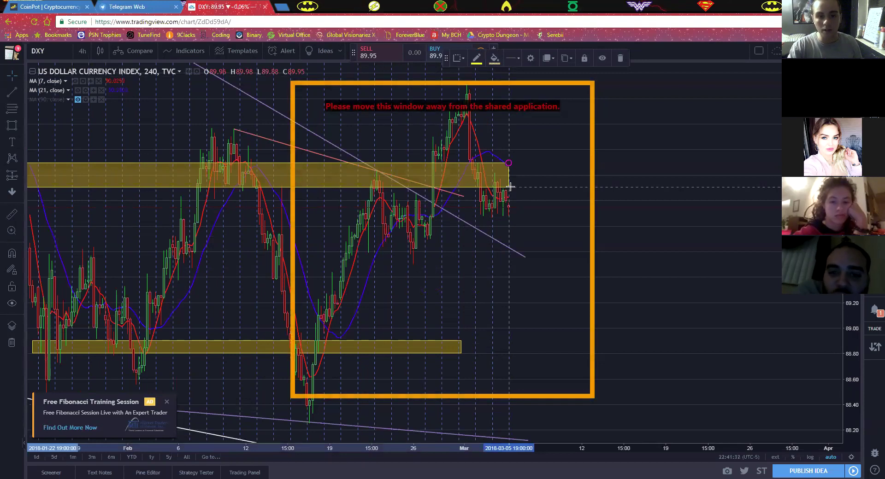
left_click(524, 190)
scroll(510, 218, "up", 1)
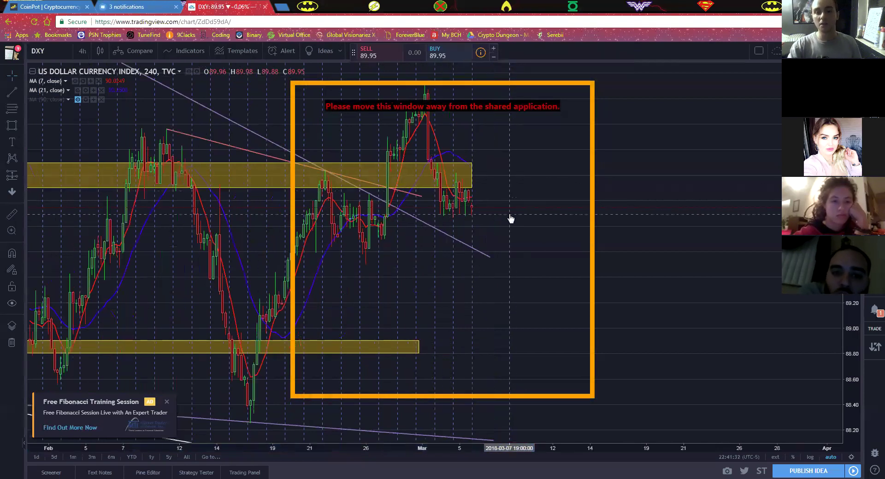
Step: Delete the red descending trendline that runs from the February 9 high through the upper yellow zone
scroll(427, 230, "down", 1)
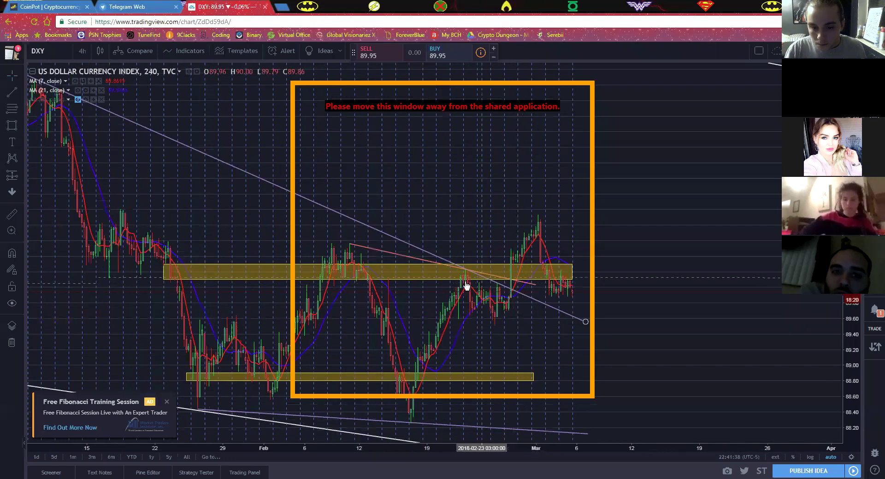
left_click(422, 260)
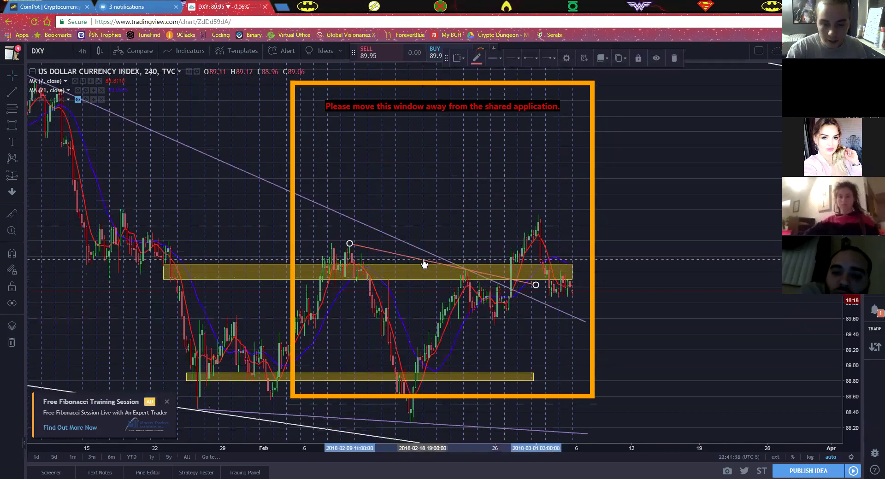
key("Delete")
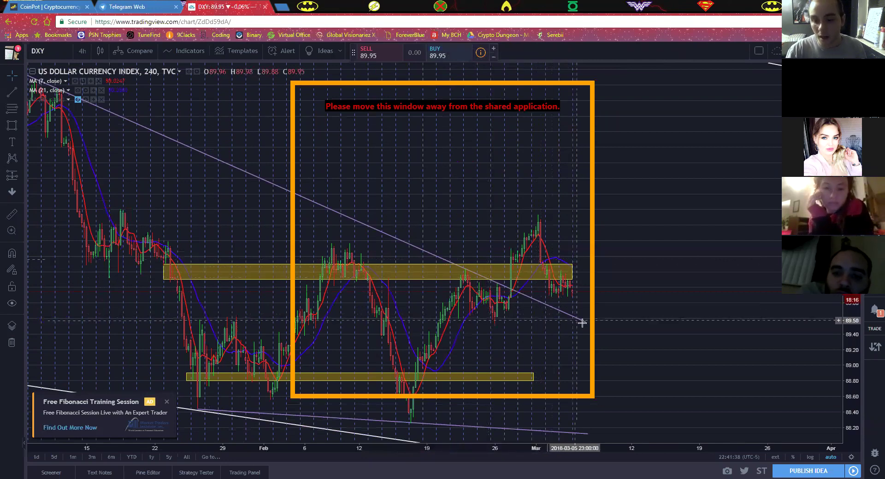
mouse_move(585, 320)
left_mouse_down()
mouse_move(580, 216)
mouse_move(581, 229)
left_mouse_up()
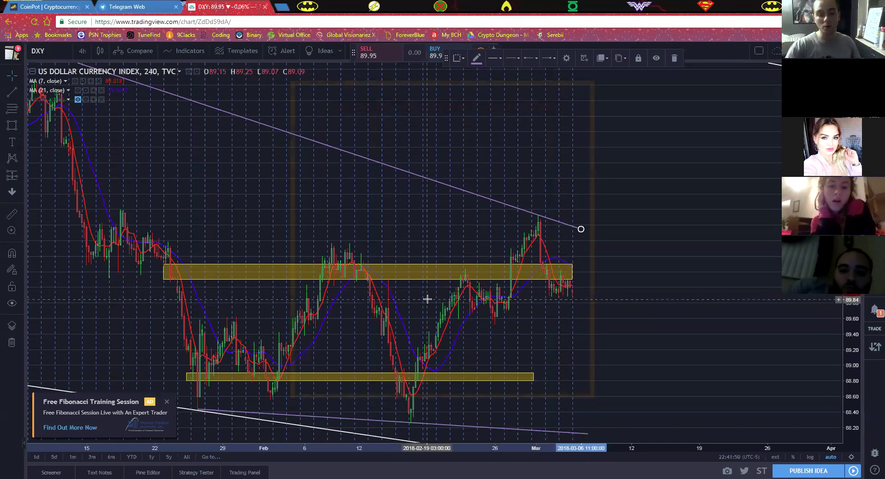
scroll(426, 300, "up", 2)
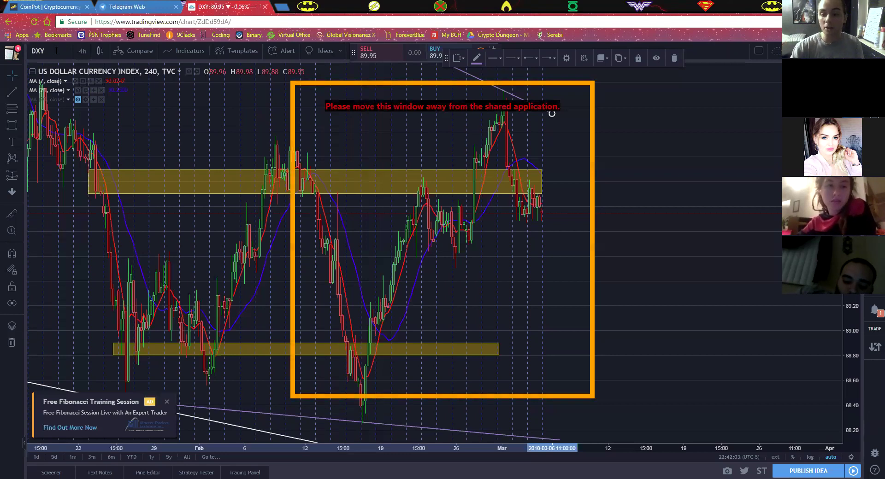
Step: Switch the chart to the JPN225 index from FOREX.com and examine its 4-hour price swings from January to early March
scroll(146, 122, "up", 2)
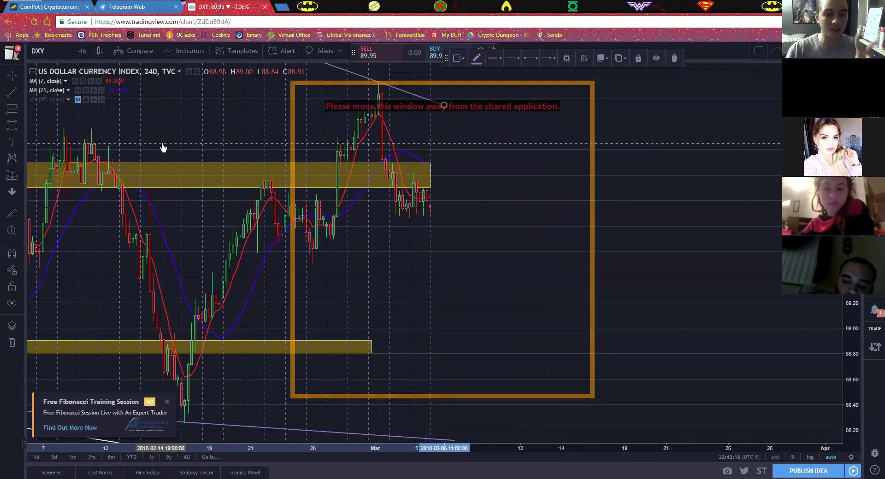
left_click(63, 56)
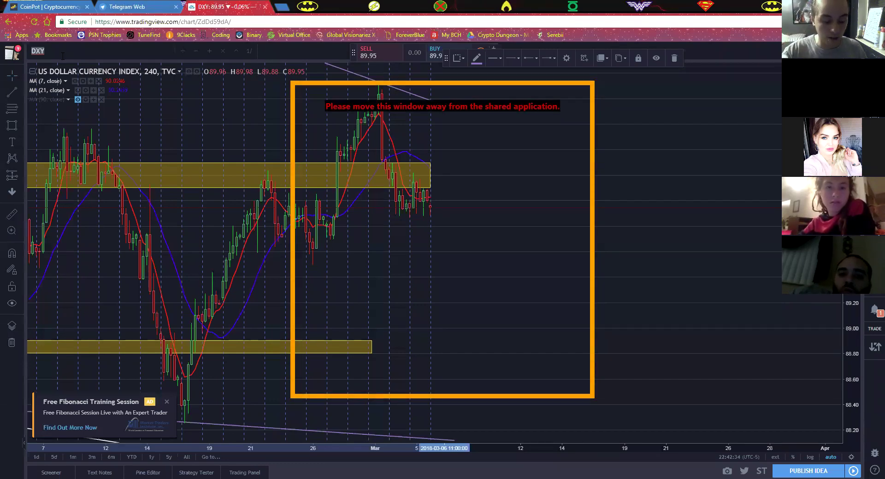
left_click(63, 56)
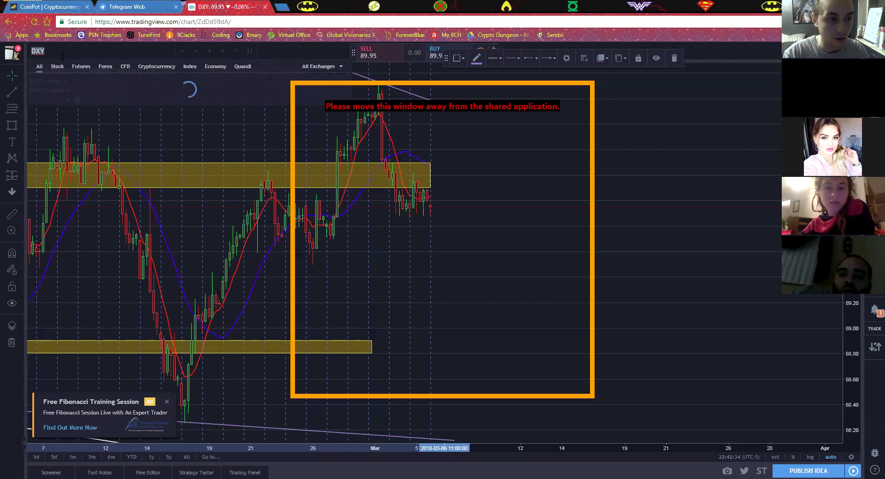
type("JPN225")
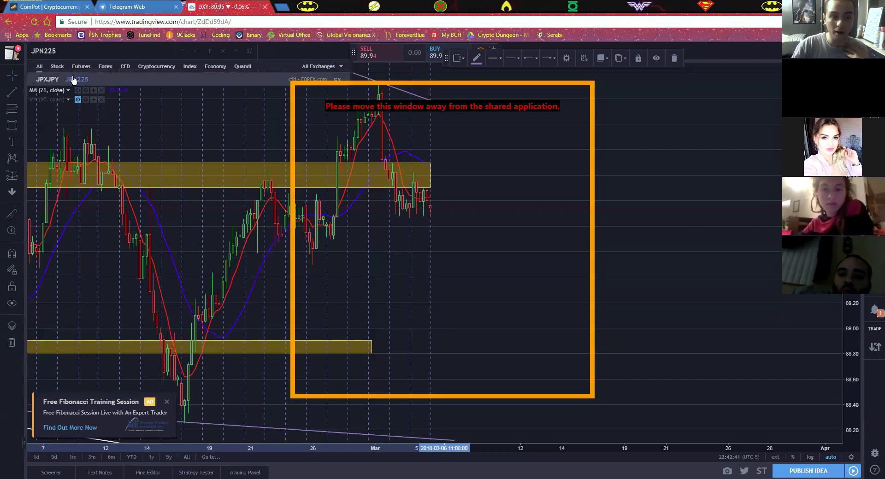
left_click(73, 80)
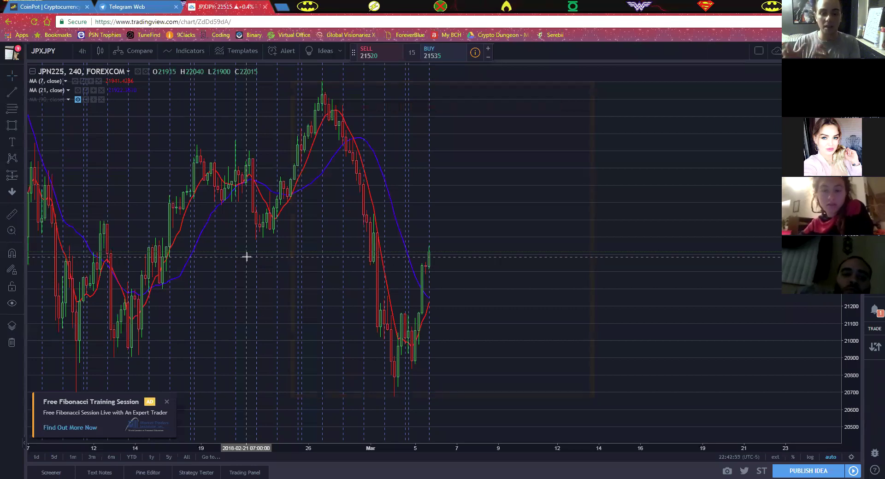
scroll(277, 263, "down", 2)
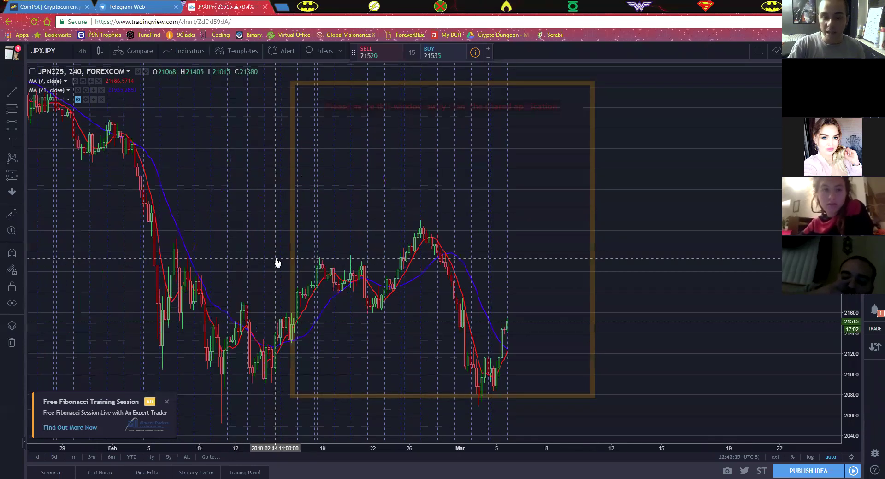
scroll(277, 263, "down", 2)
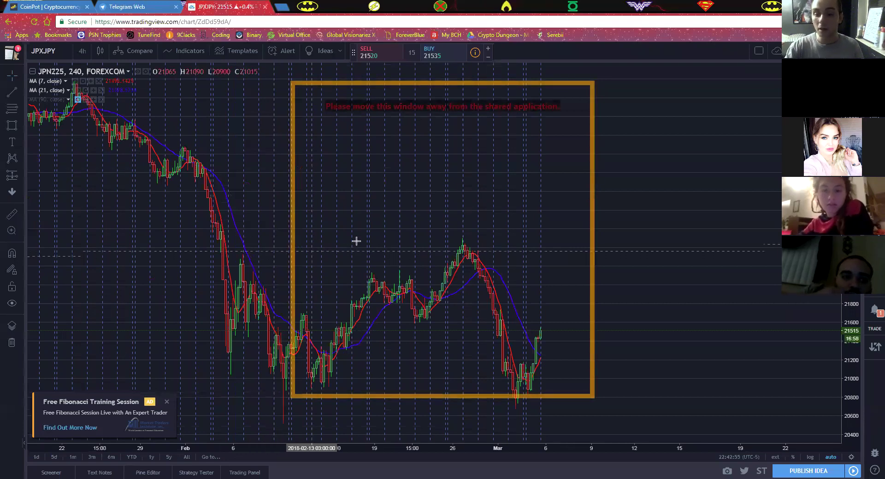
scroll(356, 240, "up", 2)
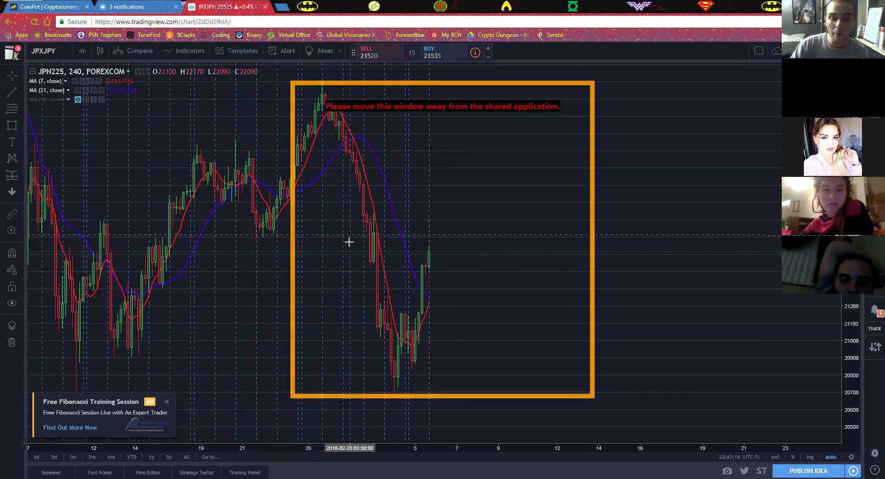
scroll(349, 242, "down", 3)
scroll(349, 241, "down", 3)
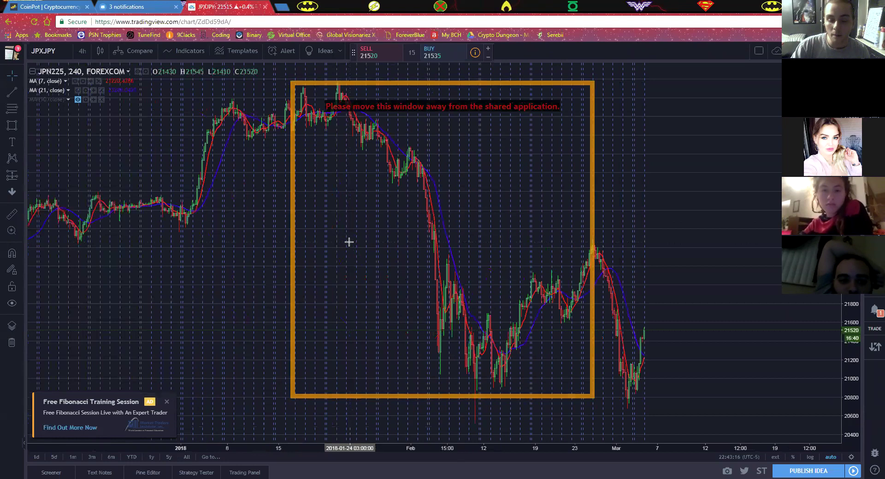
scroll(349, 242, "up", 3)
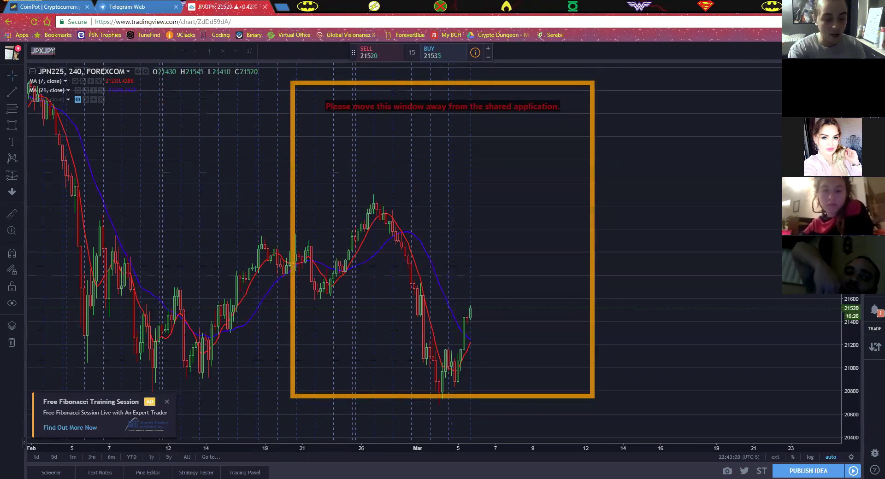
Step: Switch the chart to U.S. Dollar/Japanese Yen (USDJPY) from FXCM
left_click(53, 52)
type("USDJPY")
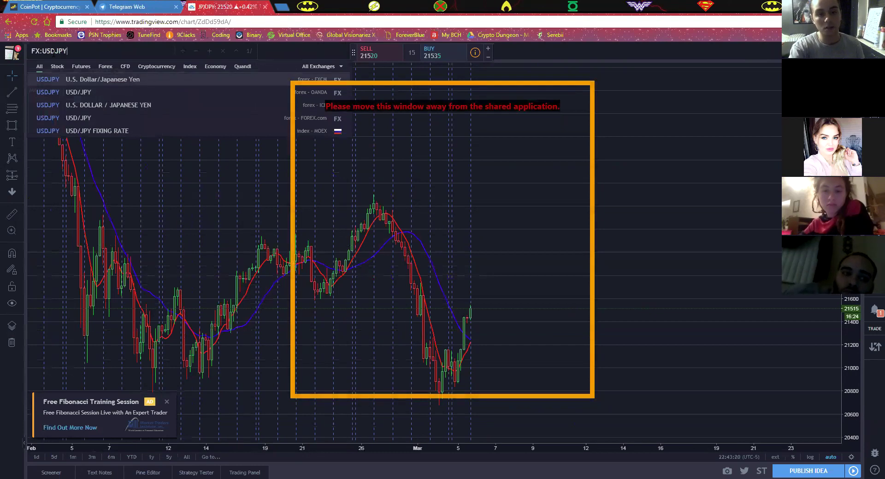
key("Return")
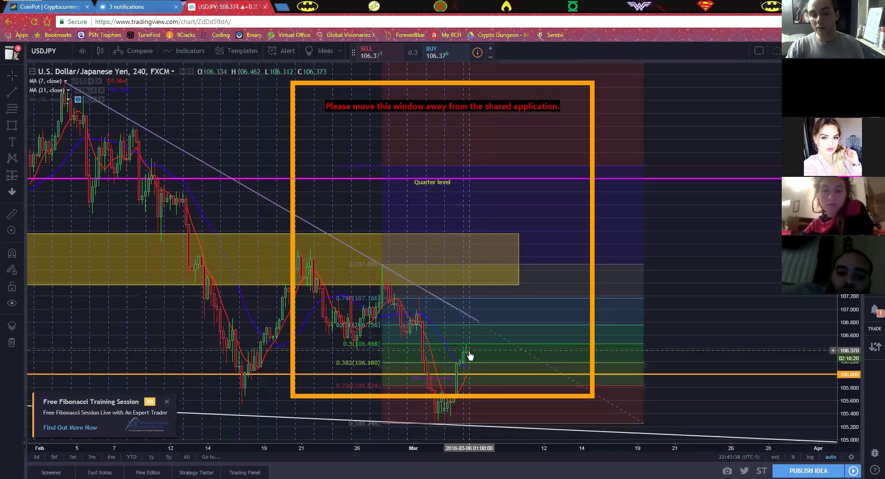
Step: Examine the latest USDJPY 4-hour candles against the Fibonacci levels, the moving averages, the 106.000 line and the descending trendline
scroll(469, 355, "up", 3)
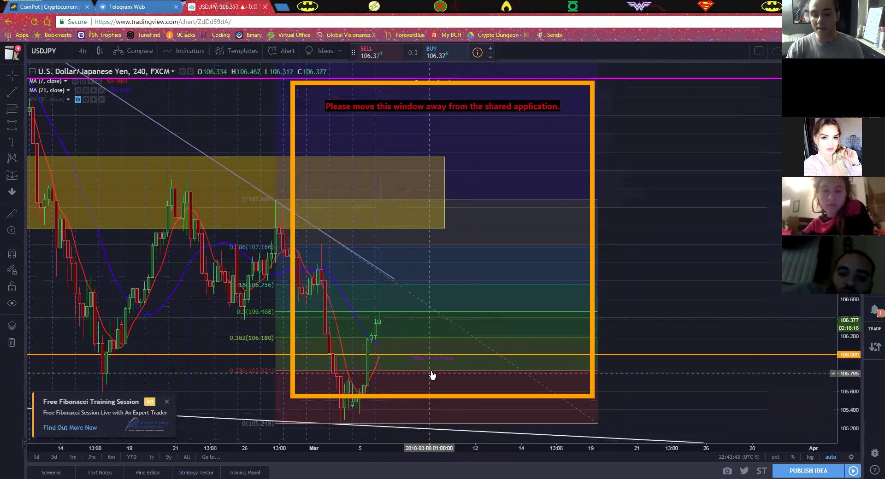
left_click(426, 355)
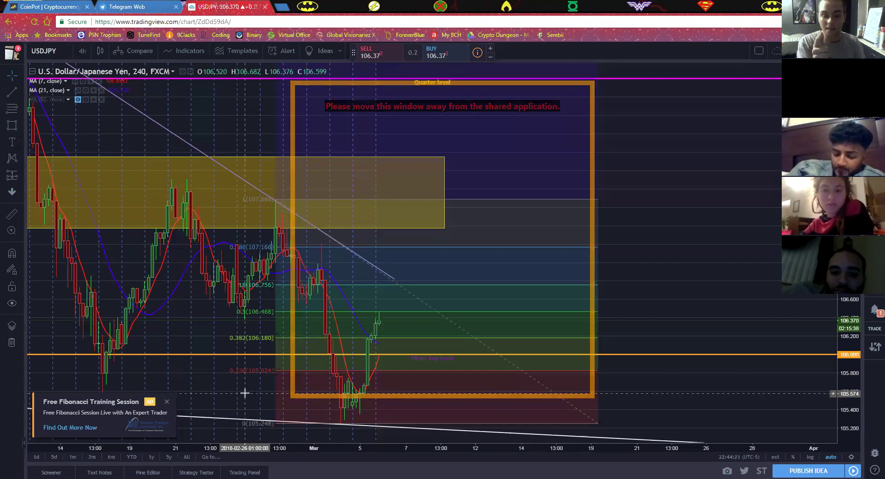
scroll(245, 393, "down", 1)
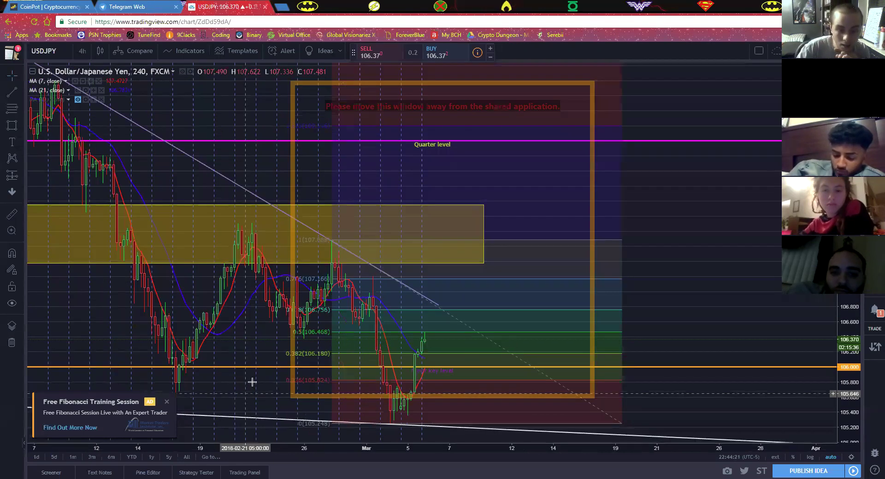
scroll(315, 386, "up", 1)
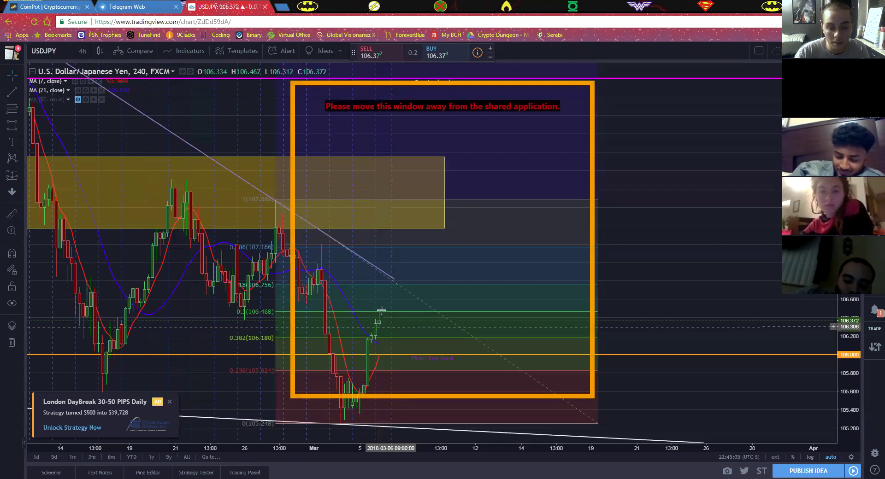
scroll(383, 313, "down", 2)
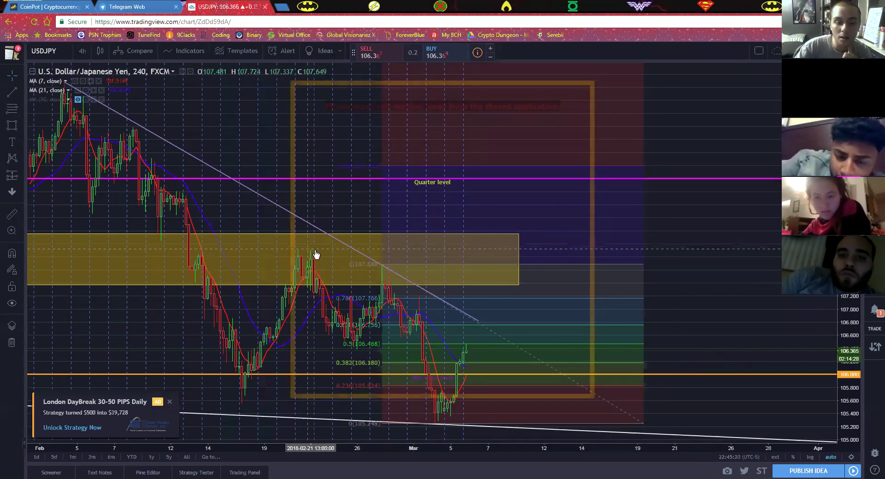
scroll(316, 253, "down", 2)
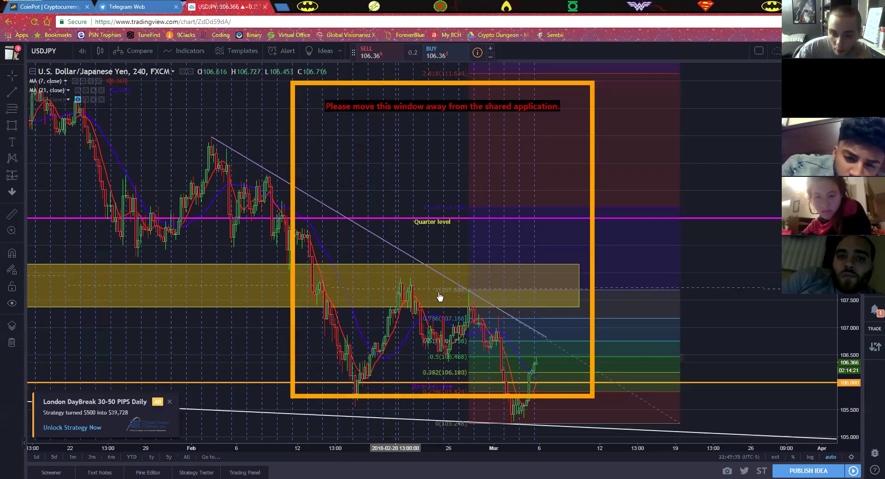
scroll(535, 366, "up", 4)
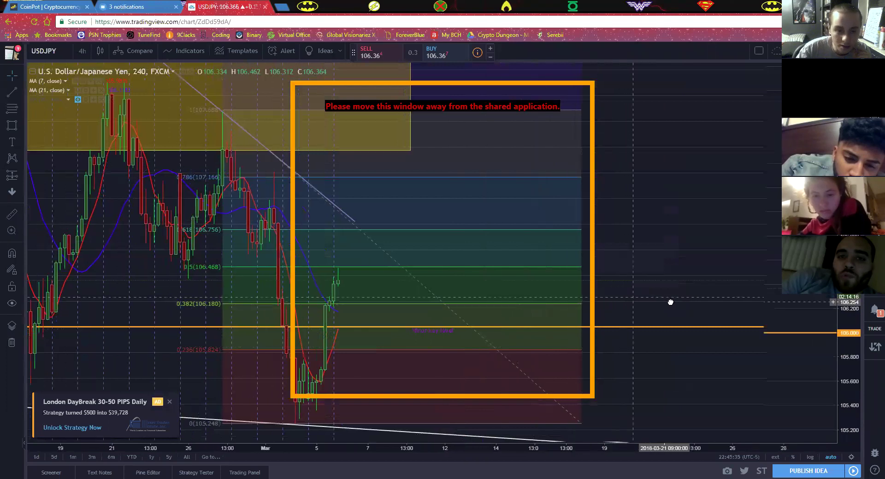
scroll(569, 319, "left", 2)
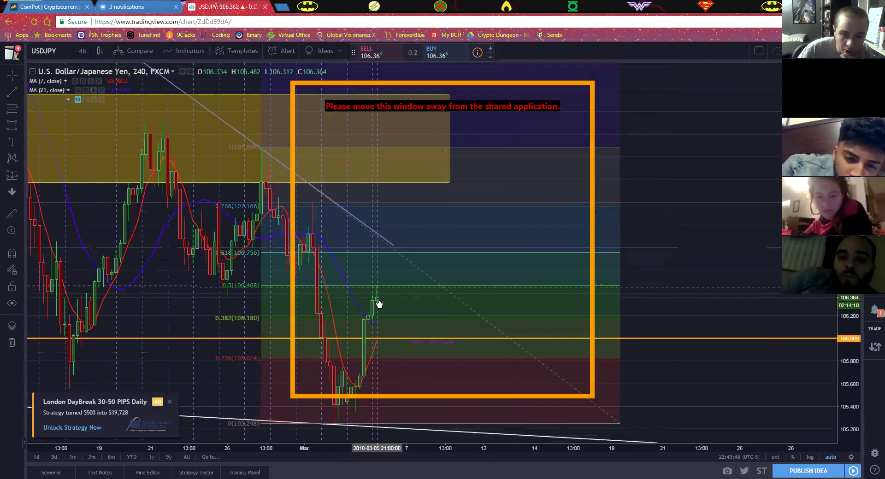
Step: Draw an ellipse around the latest USDJPY candles, spanning from the 0.382 Fibonacci level to just above the 0.5 level
left_click(21, 123)
left_click(42, 182)
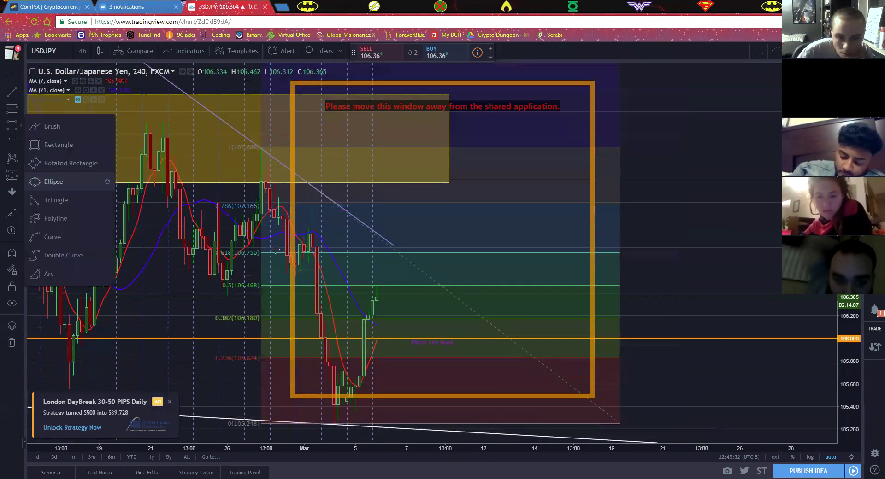
left_click(363, 276)
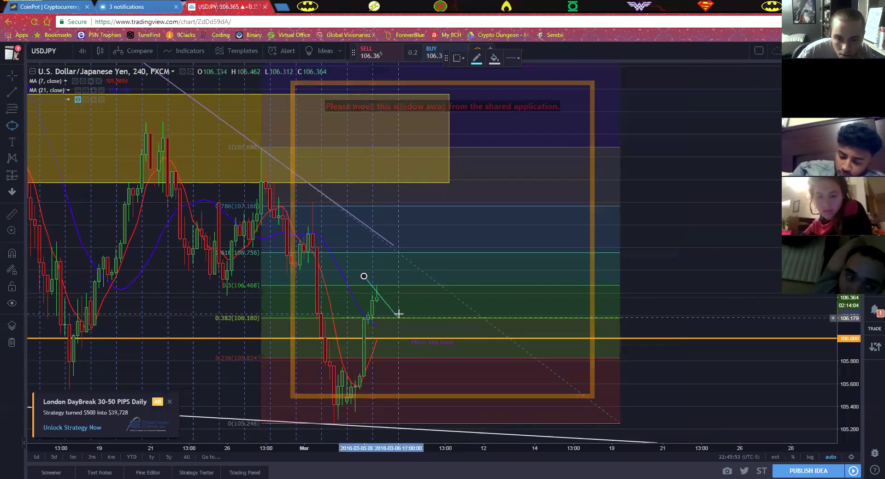
left_click(398, 309)
left_click(353, 318)
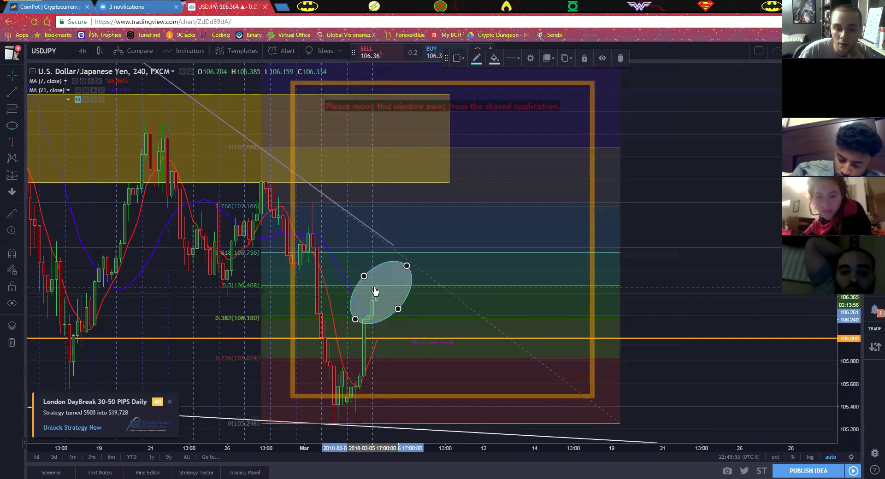
scroll(355, 291, "down", 1)
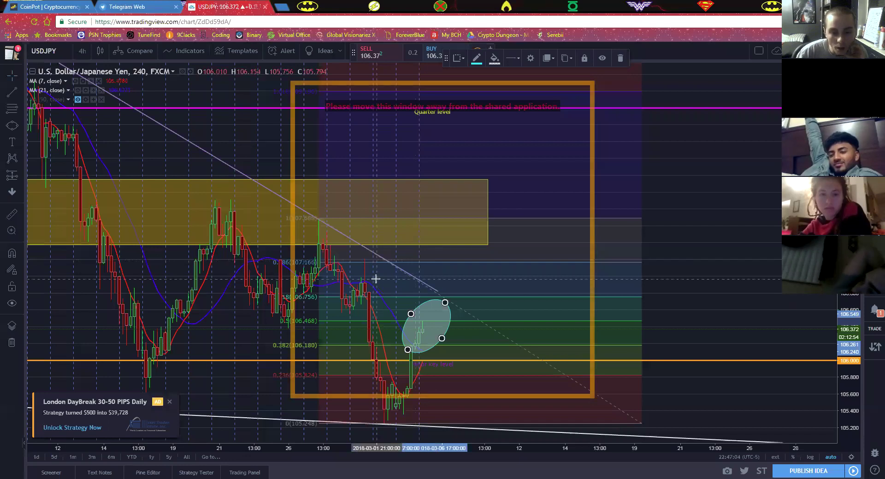
scroll(376, 279, "down", 1)
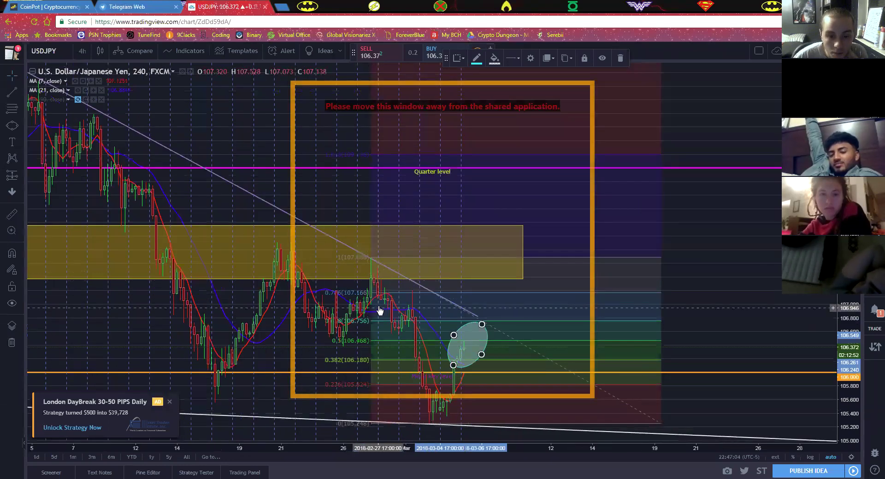
scroll(365, 292, "up", 2)
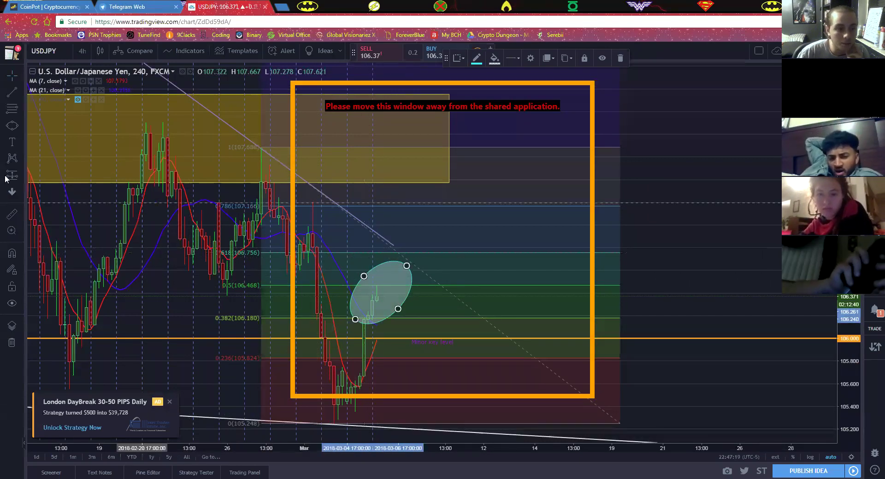
left_click(21, 125)
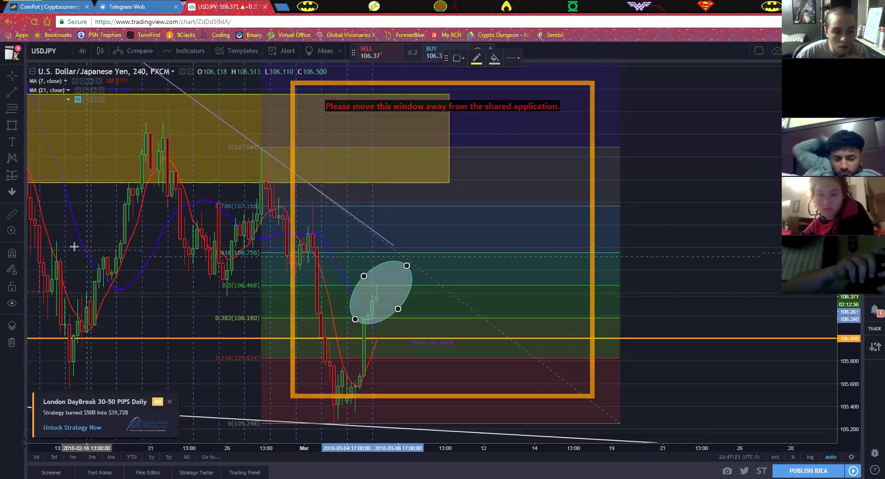
left_click(65, 246)
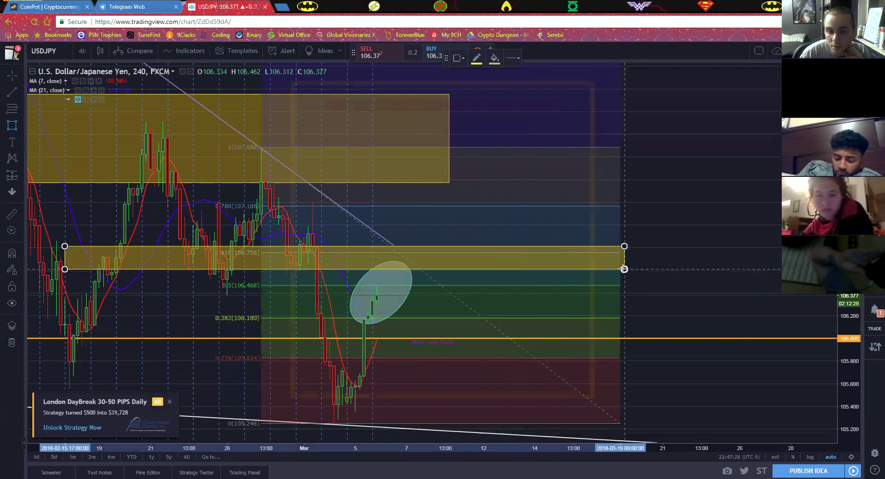
left_click(624, 270)
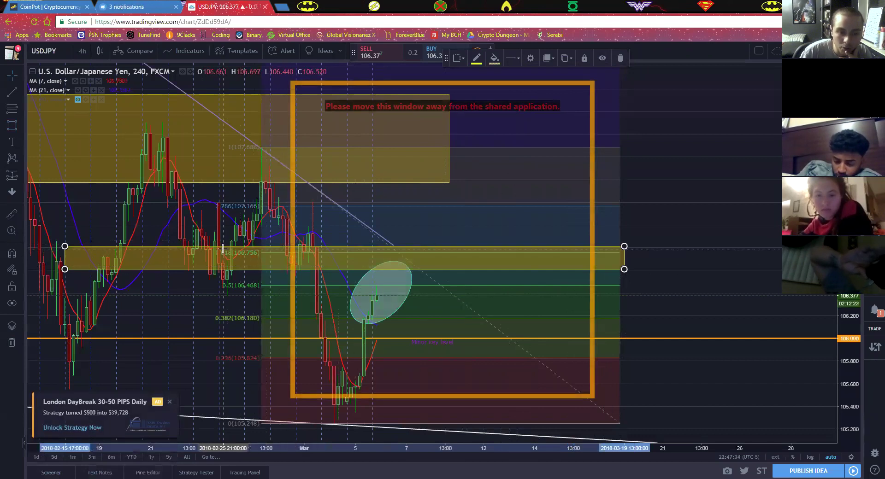
scroll(80, 269, "down", 3)
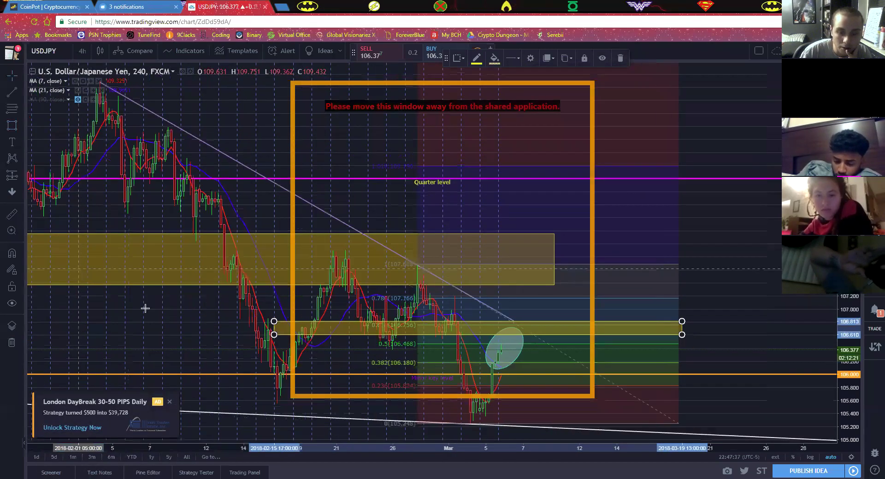
scroll(145, 308, "down", 3)
scroll(314, 394, "up", 3)
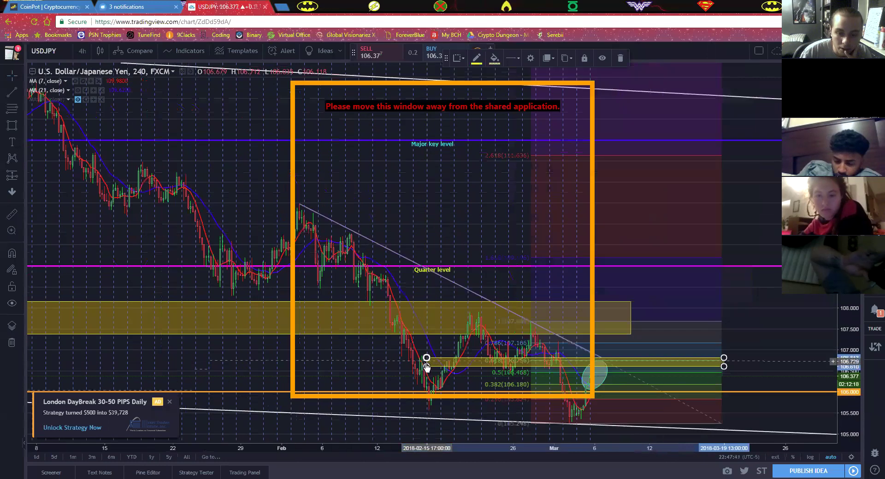
left_click(392, 366)
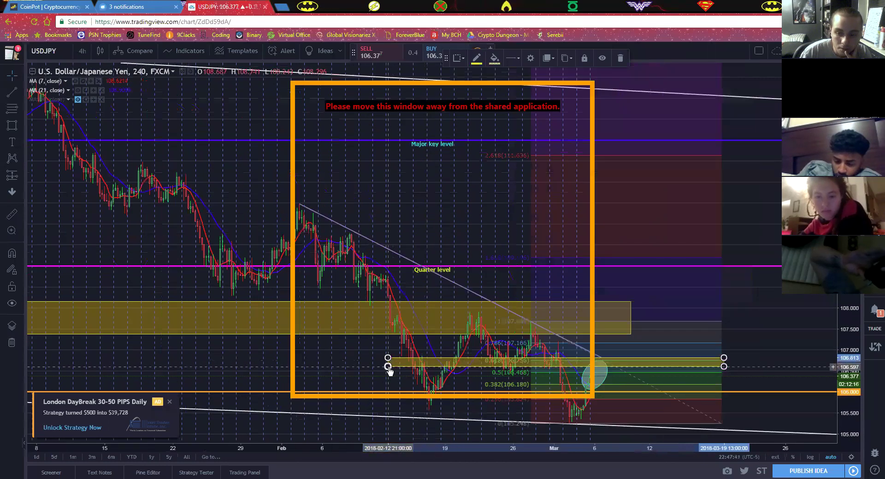
Step: Move the narrow yellow zone up over the 0.786 Fibonacci level at 107.166, just below the wide yellow zone
scroll(374, 370, "up", 3)
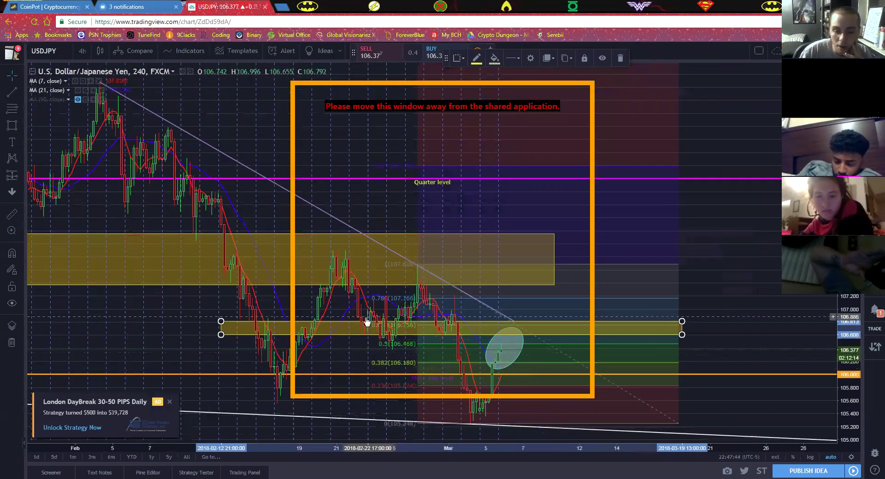
scroll(347, 327, "up", 3)
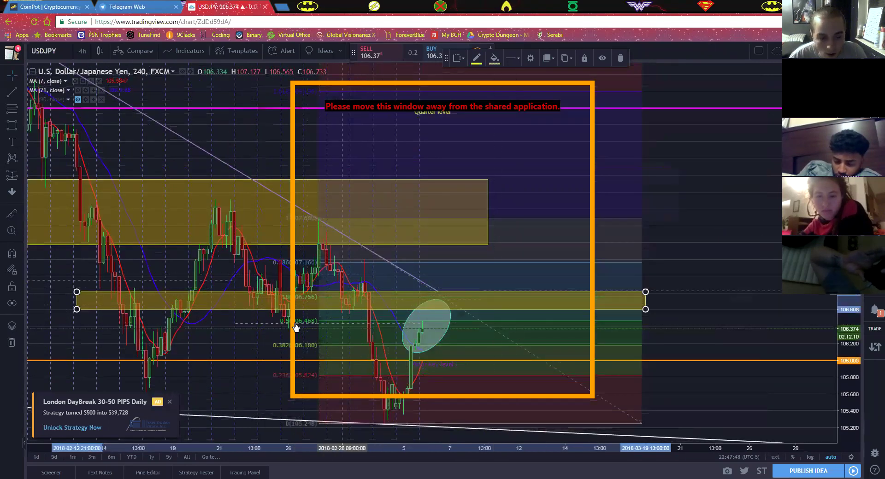
left_click_drag(230, 295, 233, 252)
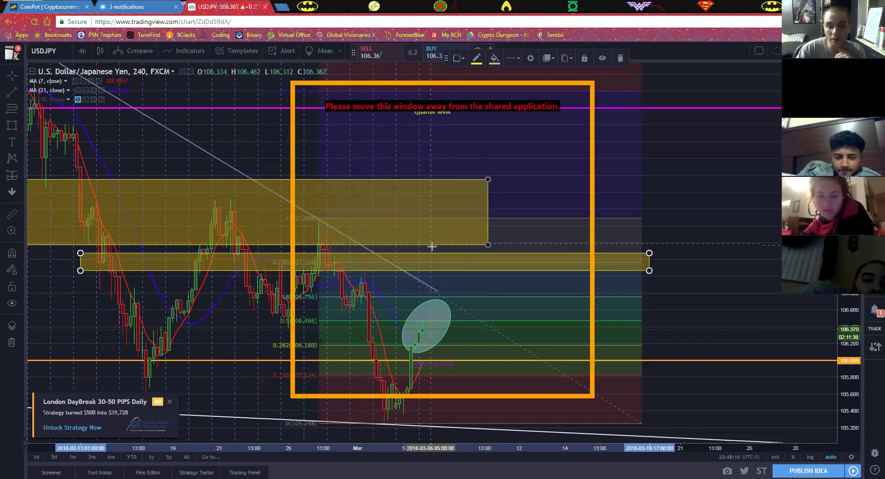
Step: Delete the narrow yellow zone over the 0.786 Fibonacci level
scroll(433, 251, "down", 5)
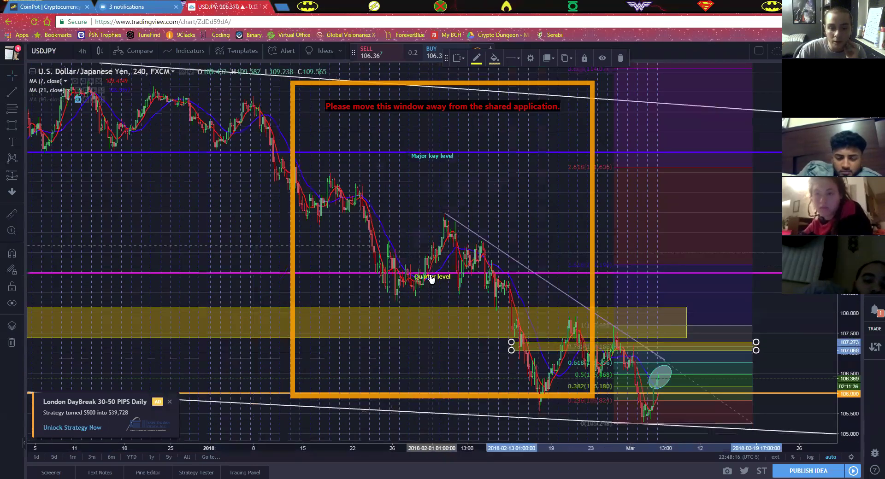
scroll(431, 279, "down", 5)
scroll(433, 328, "down", 3)
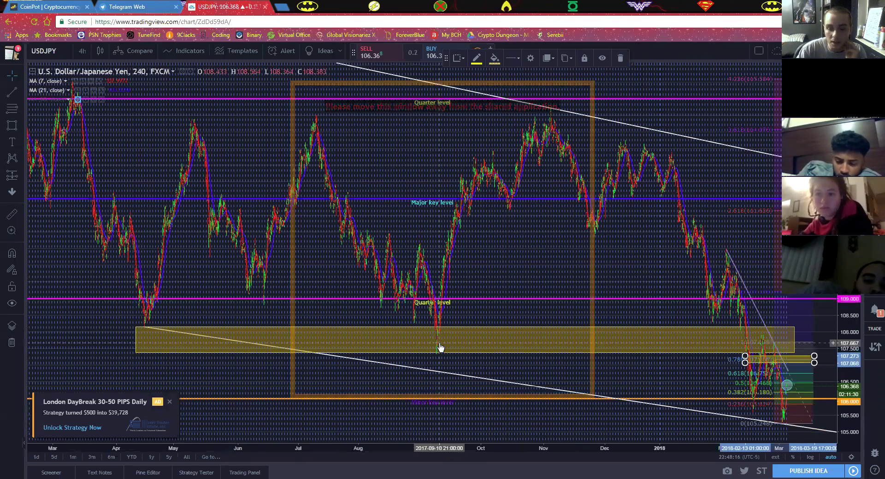
scroll(440, 348, "up", 2)
scroll(440, 348, "up", 5)
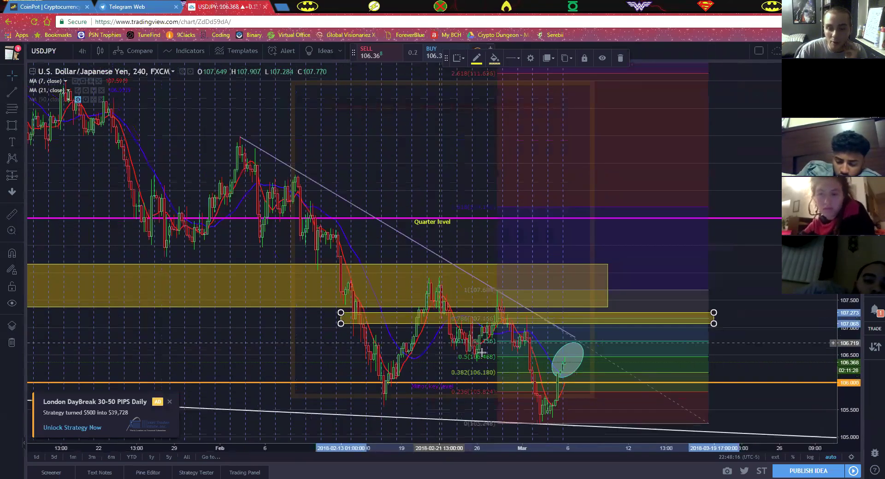
scroll(716, 320, "up", 3)
key("Delete")
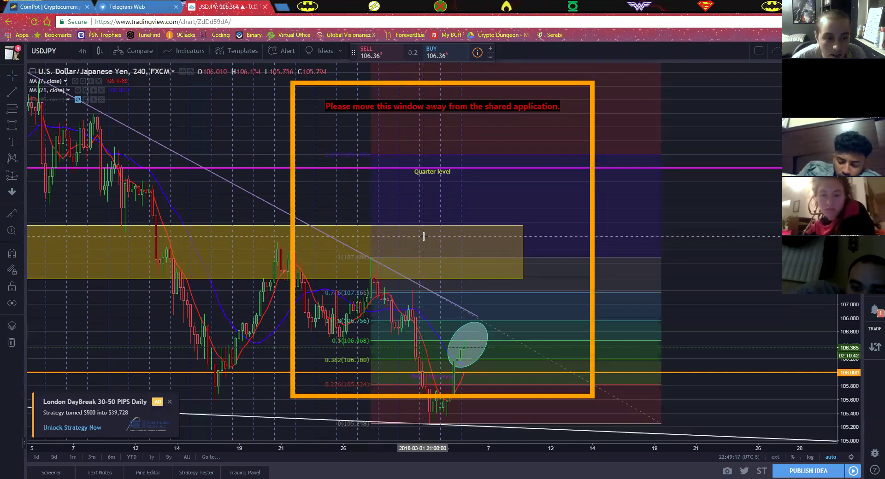
Step: Add a horizontal Support/Resistance line at about 108.007, running through the wide yellow zone
left_click(27, 97)
left_click(46, 130)
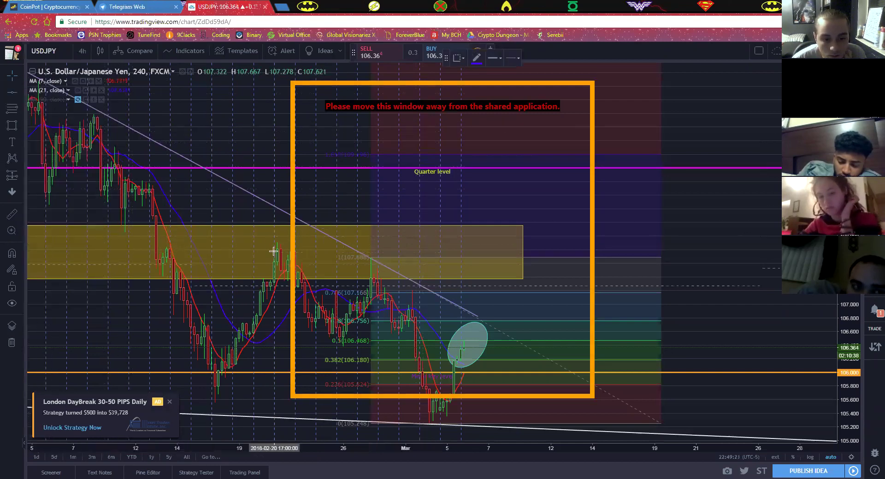
left_click(272, 236)
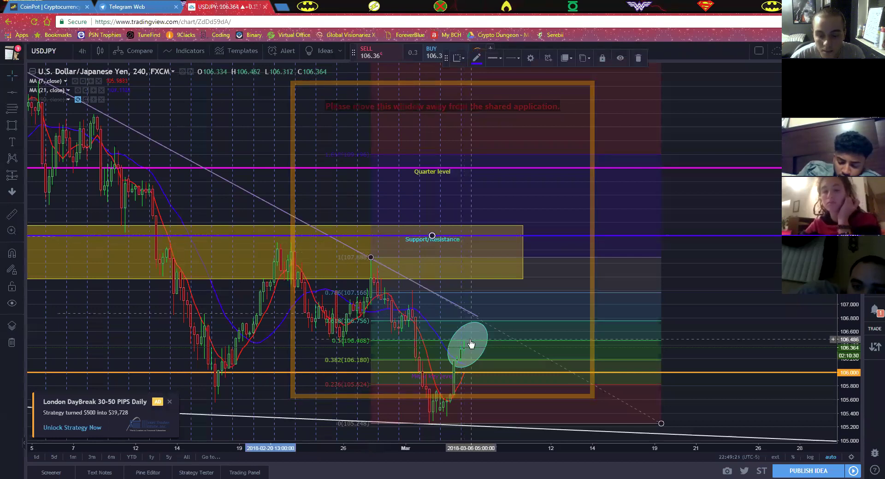
scroll(475, 348, "down", 3)
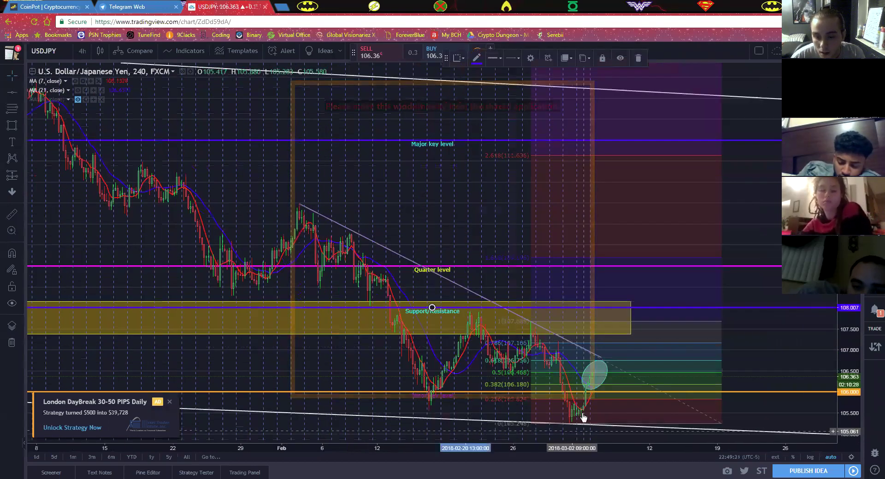
left_click(23, 176)
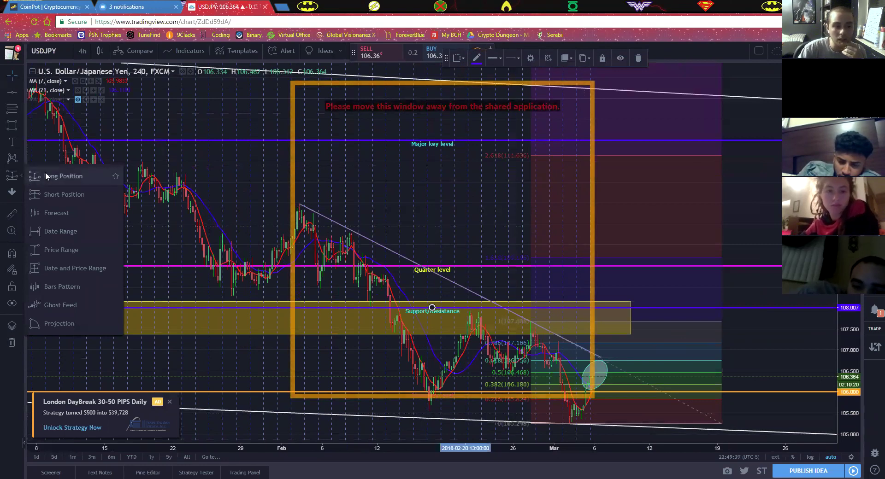
left_click(60, 193)
scroll(461, 339, "up", 3)
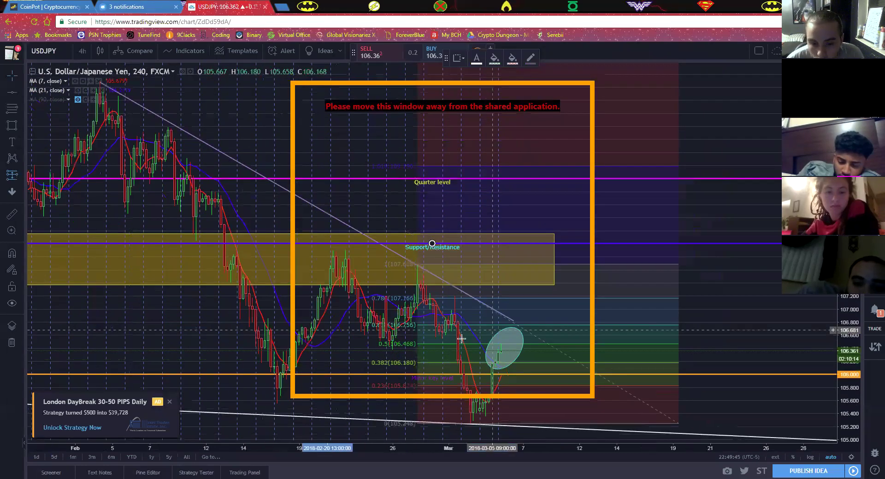
scroll(397, 318, "up", 3)
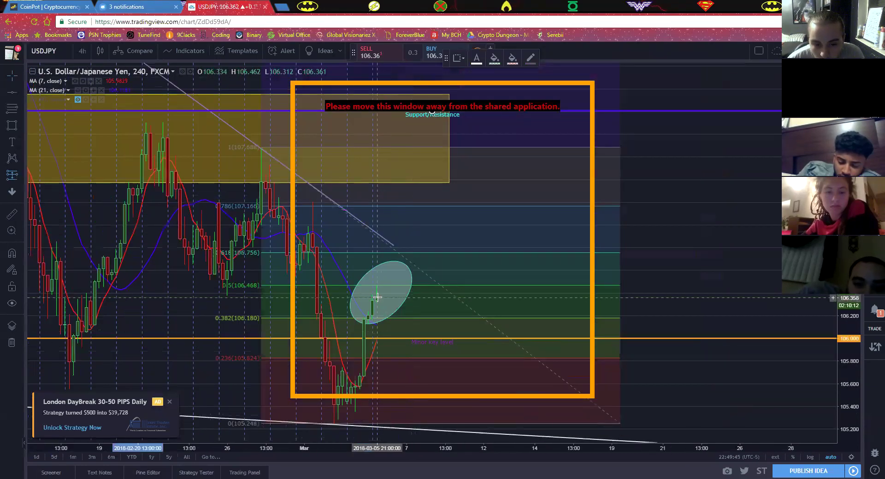
left_click(377, 298)
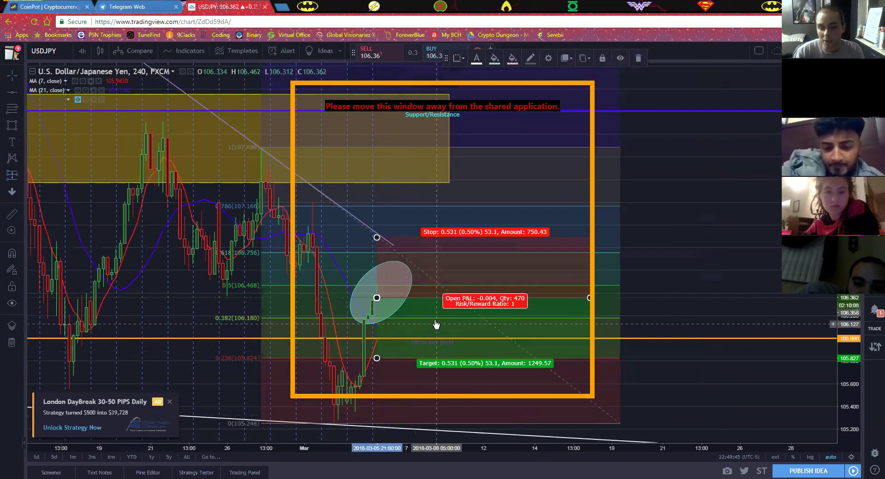
Step: Set the short position's entry price to 106.468, matching the 0.5 Fibonacci level
right_click(413, 302)
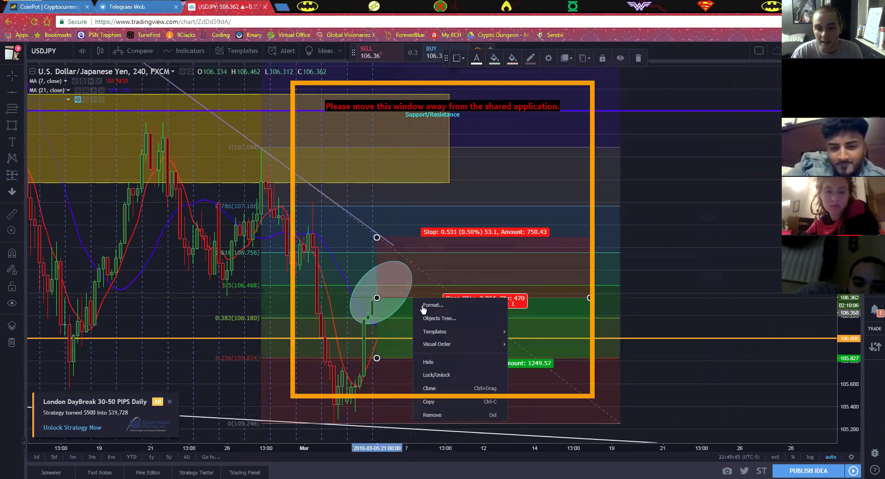
left_click(428, 305)
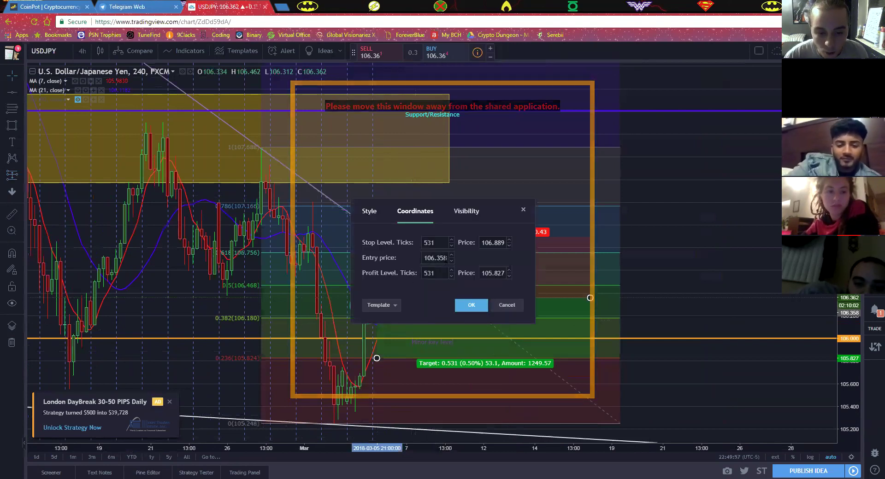
key("Left")
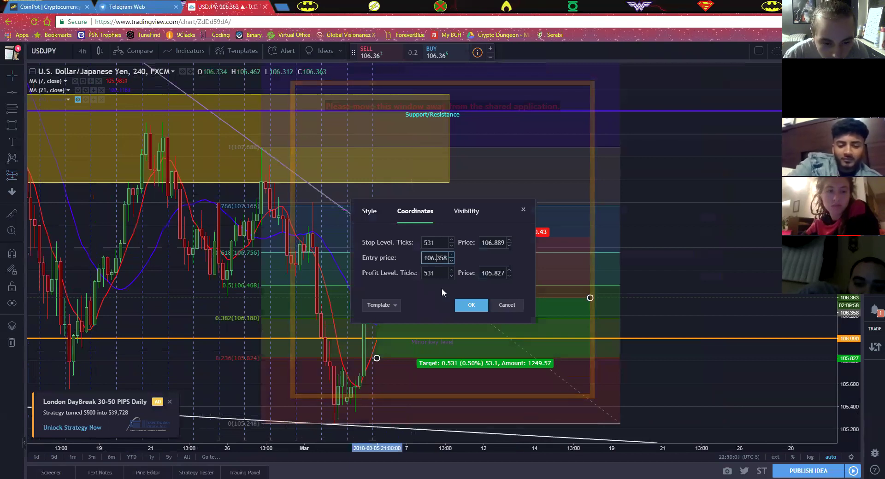
key("Delete")
key("Delete")
type("6.4")
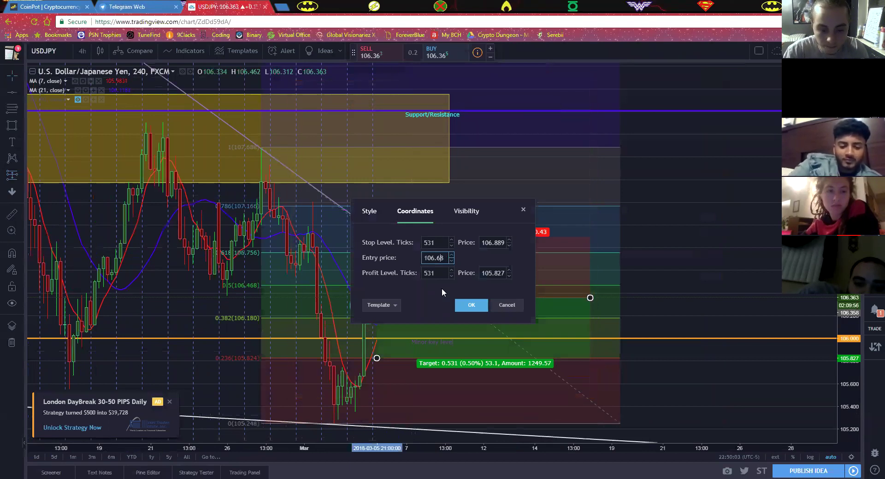
type("6")
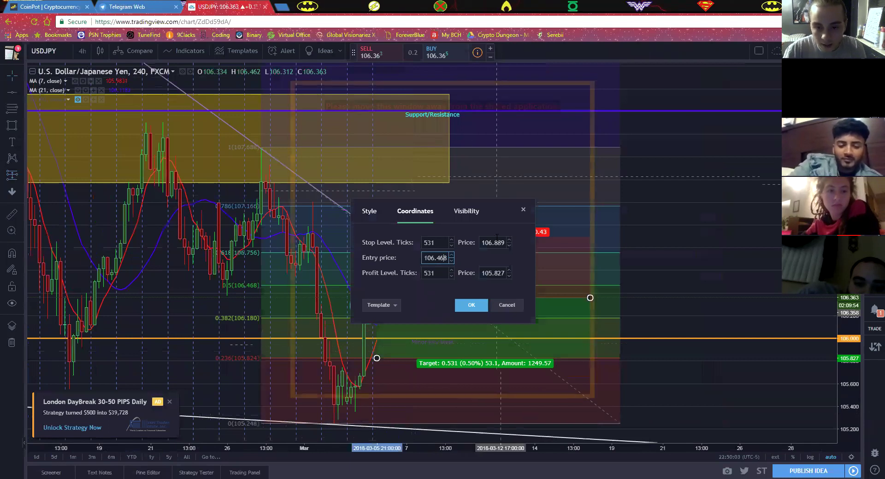
Step: Set the short position's stop price to 107.688, lower its profit price to the 104 area, and apply the settings
key("shift+Tab")
type("106.999")
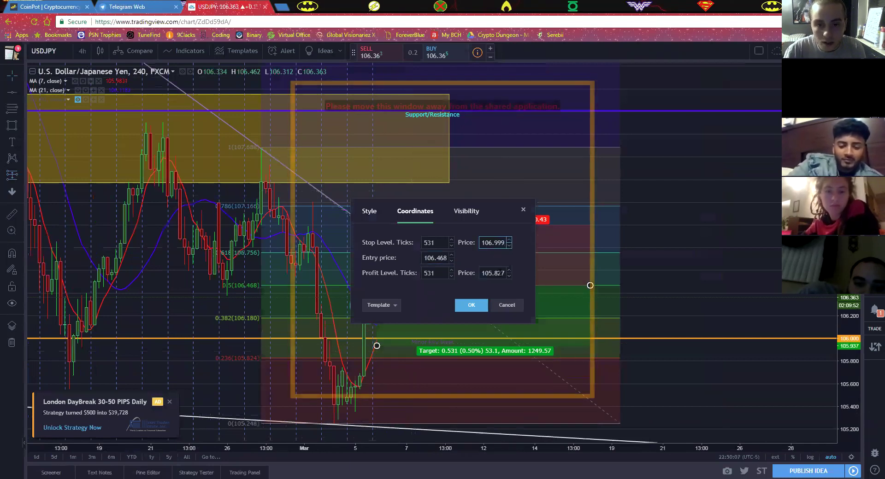
key("Left")
key("Left")
key("Left")
key("Left")
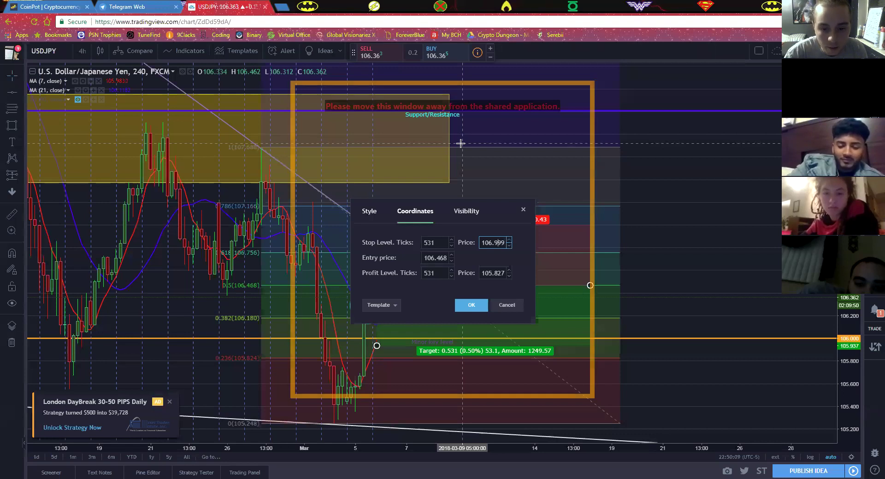
key("BackSpace")
type("7")
key("BackSpace")
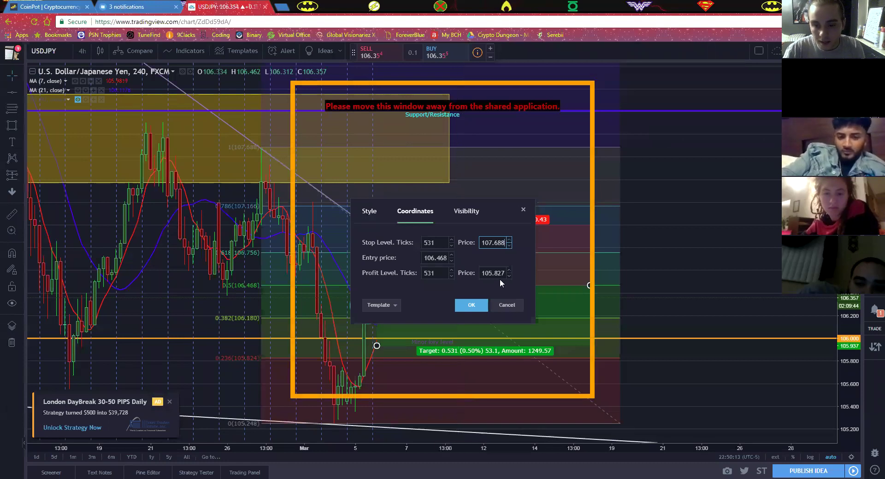
left_click(490, 274)
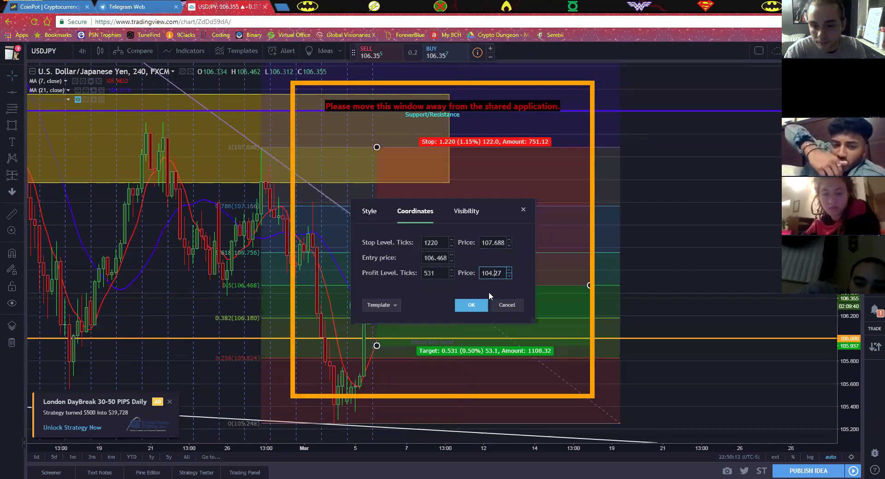
left_click(480, 306)
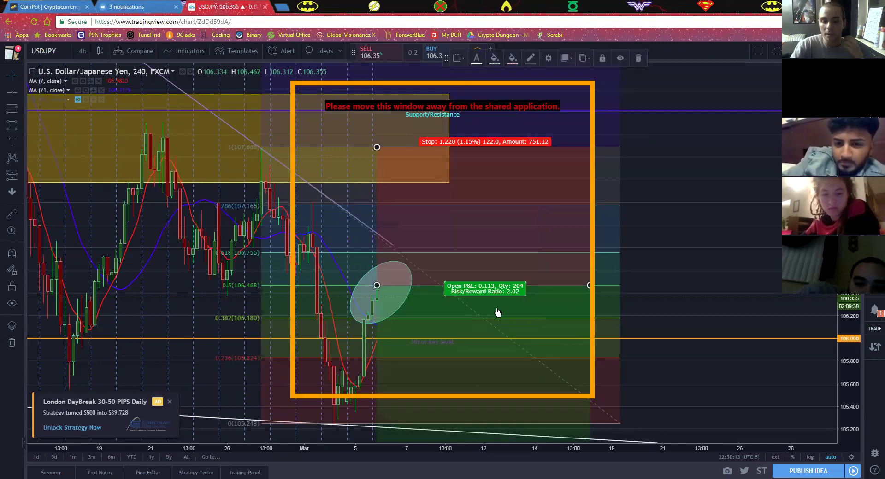
Step: Delete the Fibonacci retracement and the ellipse around the latest candles, keeping the short position
scroll(514, 307, "down", 2)
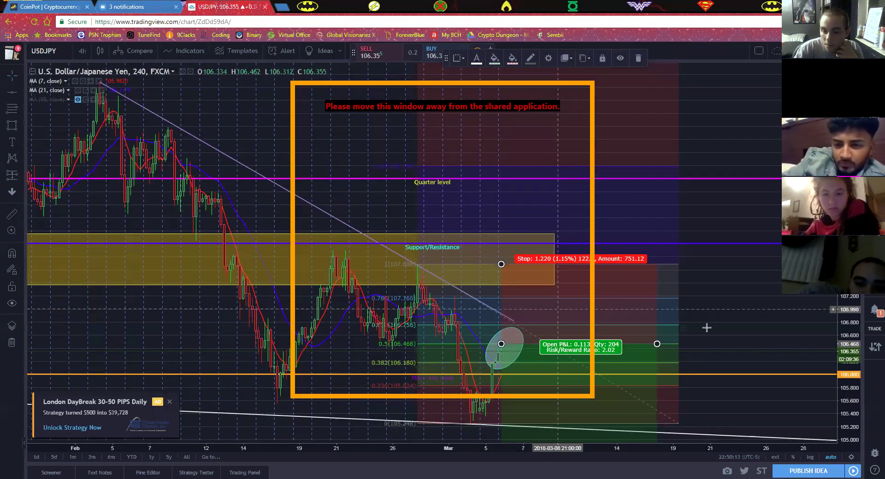
scroll(707, 328, "down", 1)
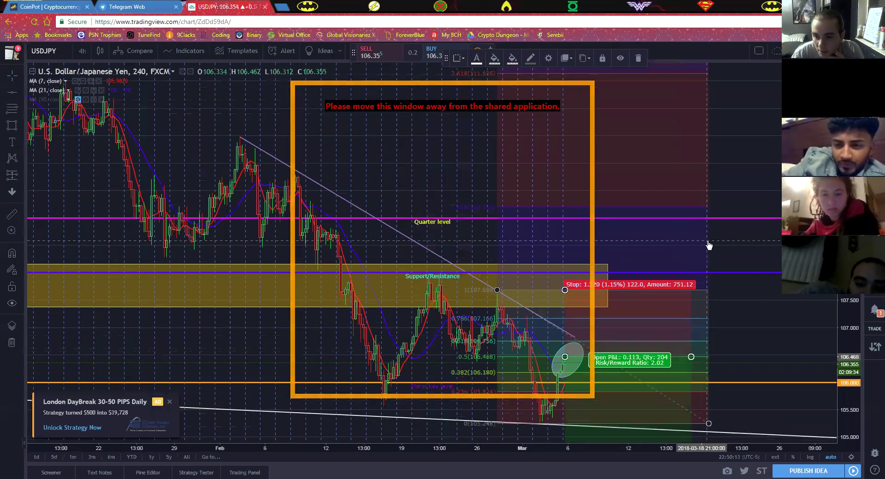
left_click(708, 245)
key("Delete")
left_click(565, 357)
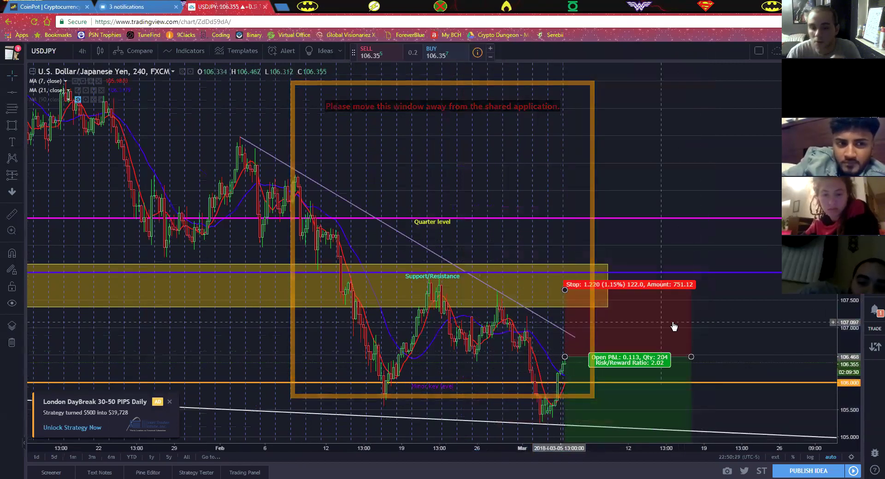
scroll(630, 327, "up", 2)
scroll(588, 351, "up", 3)
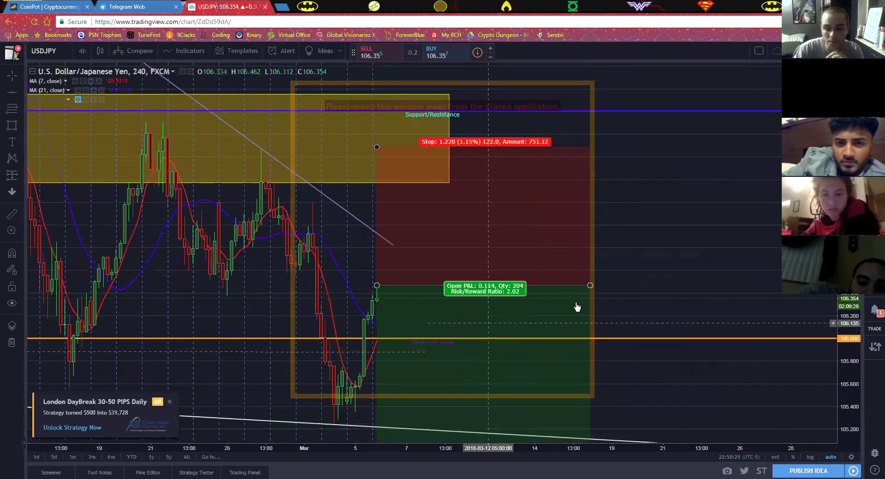
left_click(715, 395)
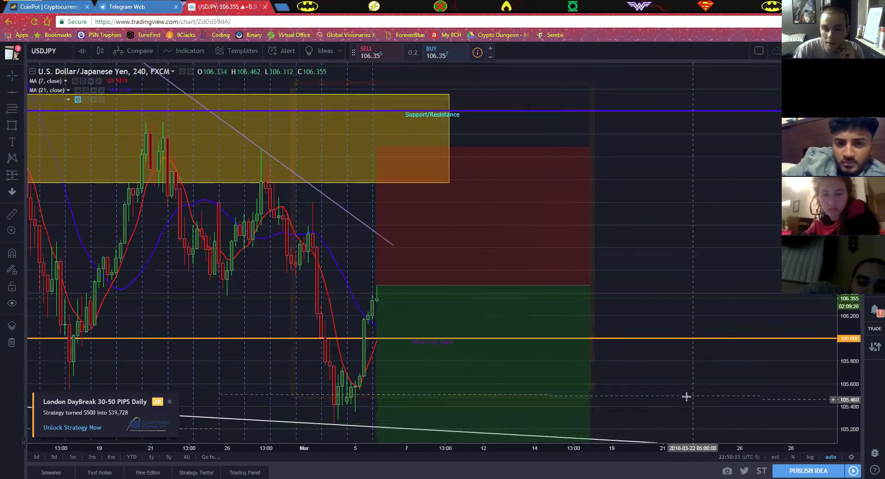
left_click_drag(685, 397, 655, 384)
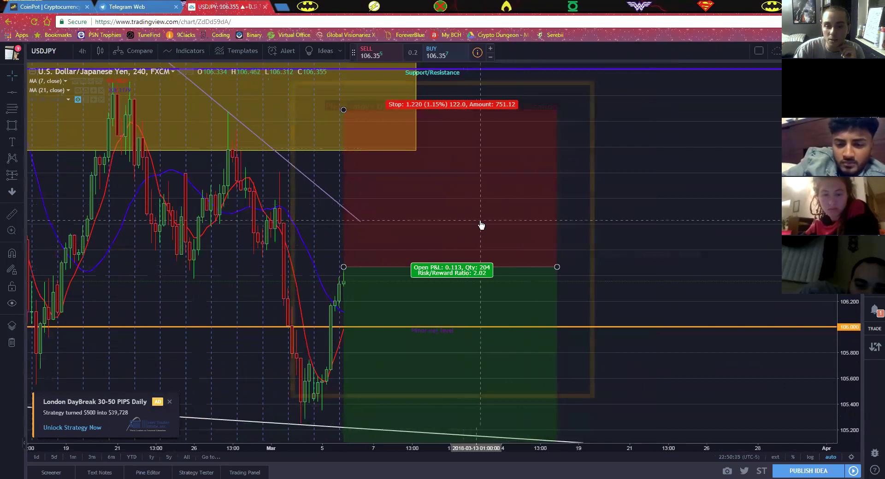
scroll(482, 226, "down", 2)
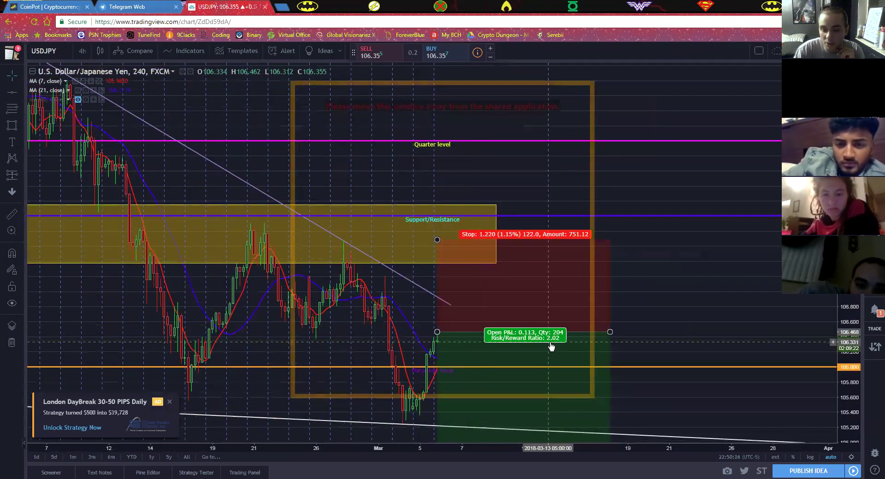